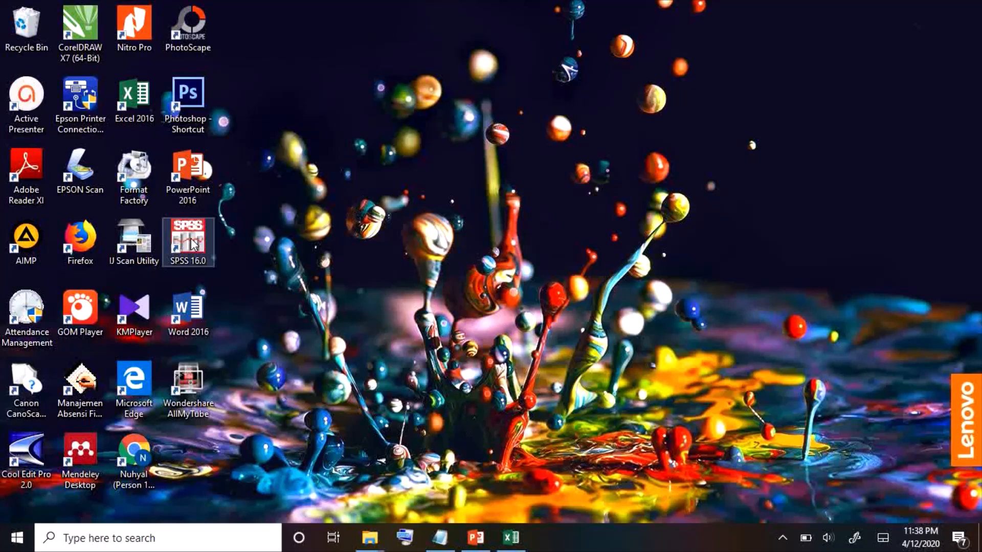
- Start SPSS 16.0, view the score table in the Excel workbook, and switch to the empty SPSS Data Editor
{"action": "double_click", "coordinate": [197, 244]}
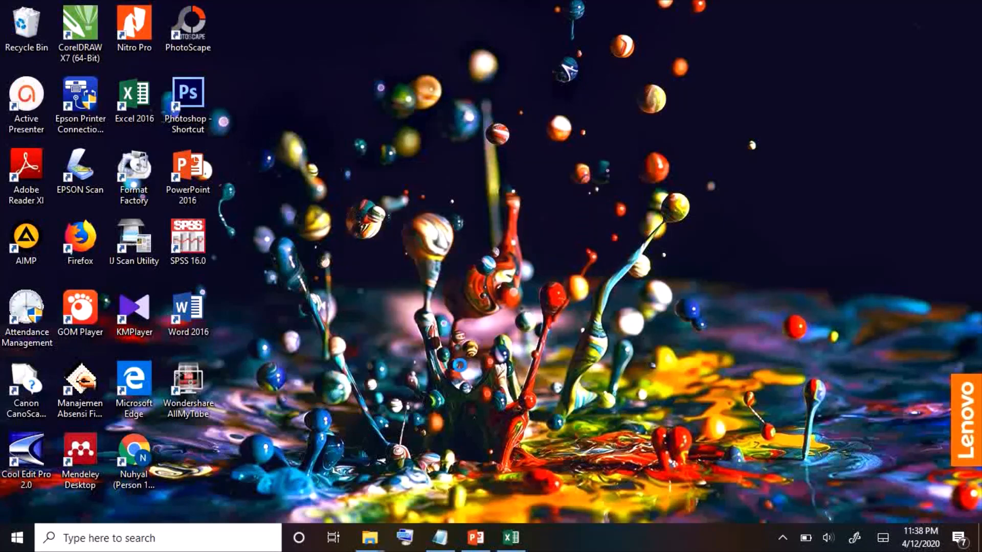
{"action": "left_click", "coordinate": [511, 538]}
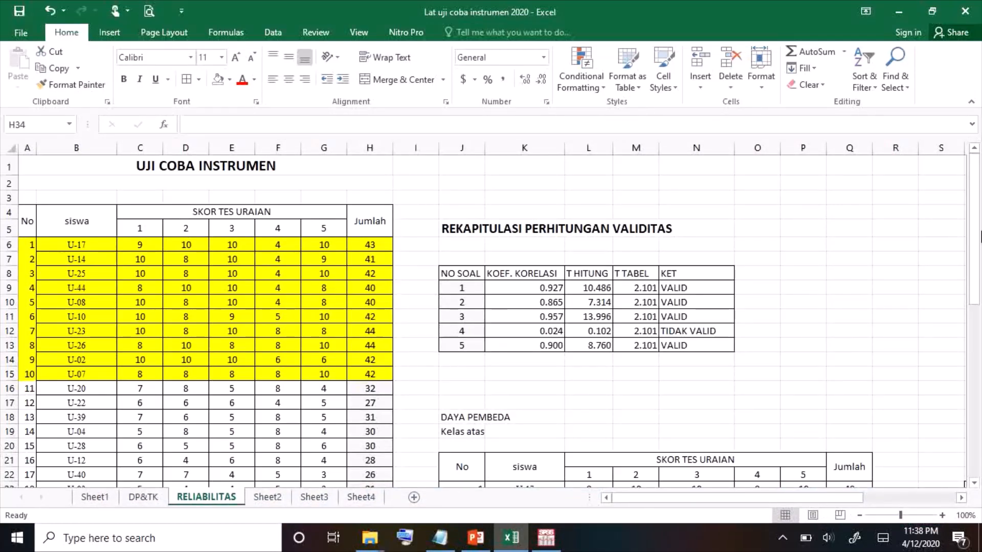
{"action": "left_click_drag", "start_coordinate": [976, 236], "coordinate": [949, 221]}
{"action": "left_click", "coordinate": [561, 540]}
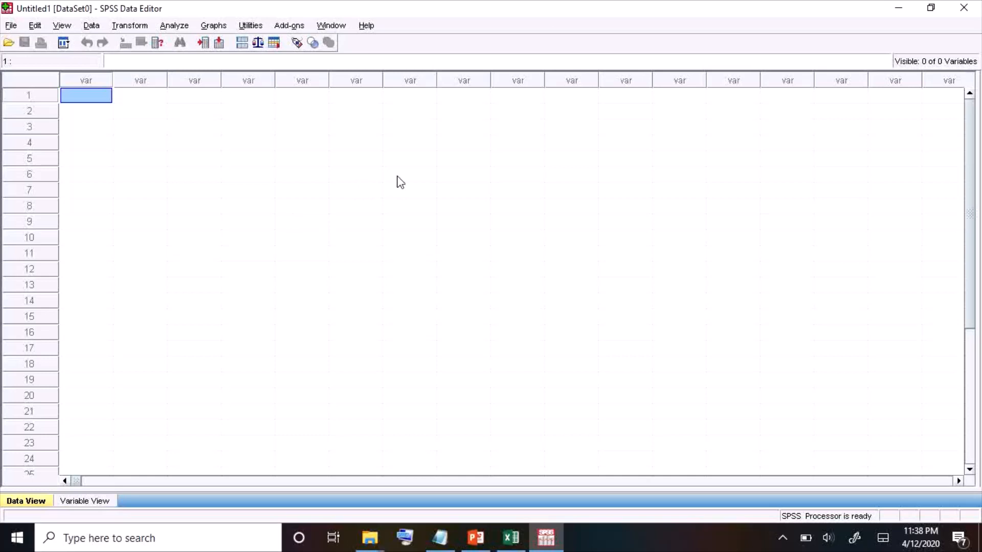
- Examine the empty dataset's data grid and its variable definition grid, ending in the data grid
{"action": "left_click", "coordinate": [326, 178]}
{"action": "left_click", "coordinate": [478, 205]}
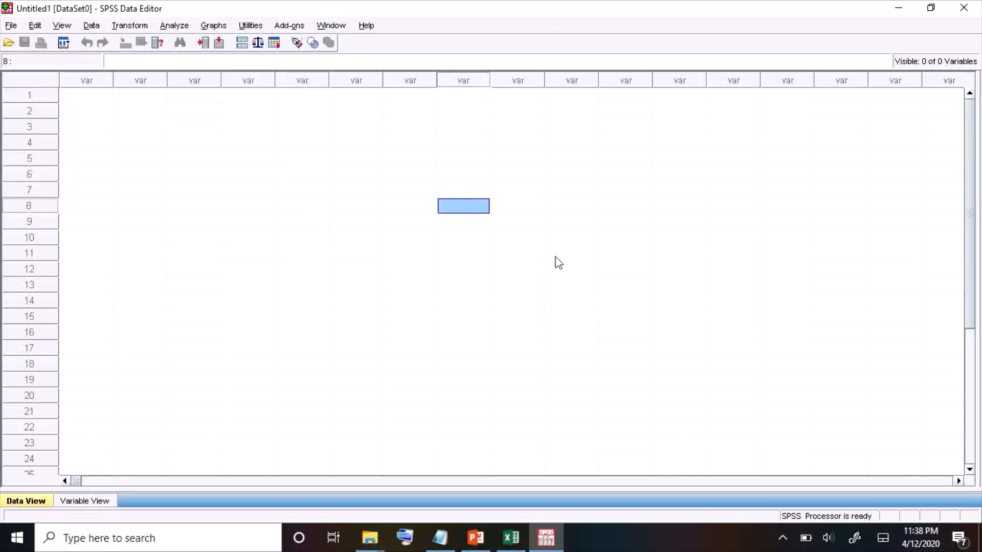
{"action": "left_click", "coordinate": [85, 97]}
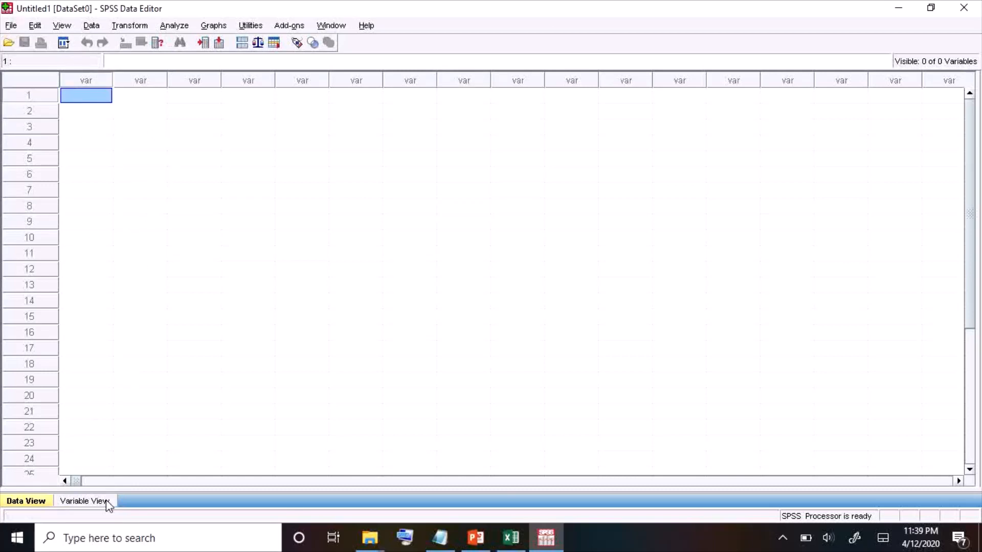
{"action": "left_click", "coordinate": [81, 503]}
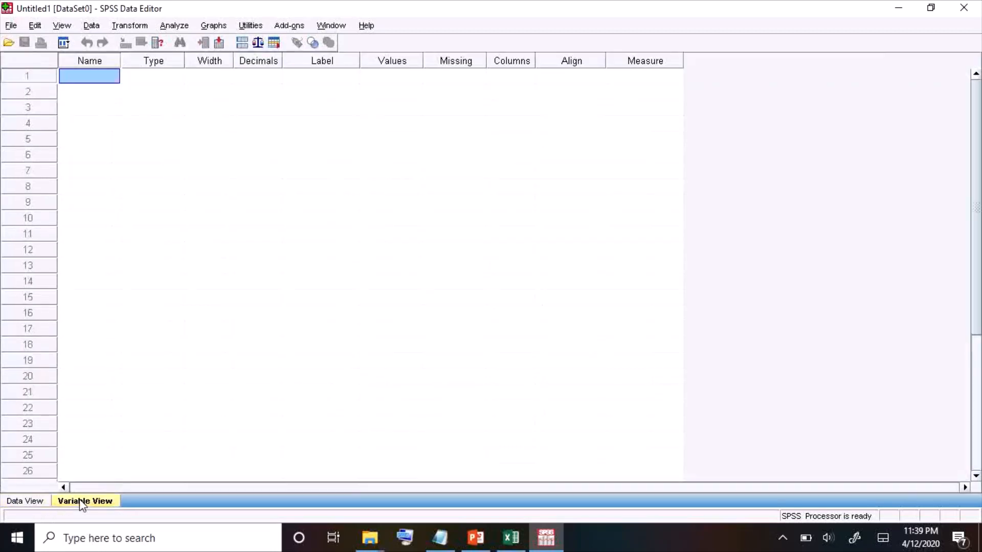
{"action": "left_click", "coordinate": [34, 505]}
{"action": "left_click", "coordinate": [87, 503]}
{"action": "left_click", "coordinate": [34, 505]}
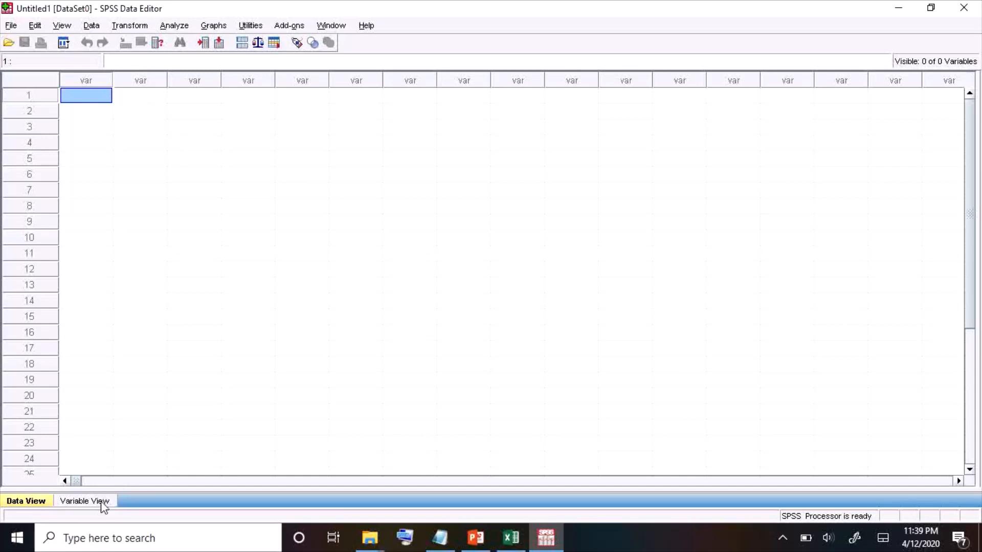
{"action": "left_click", "coordinate": [85, 501]}
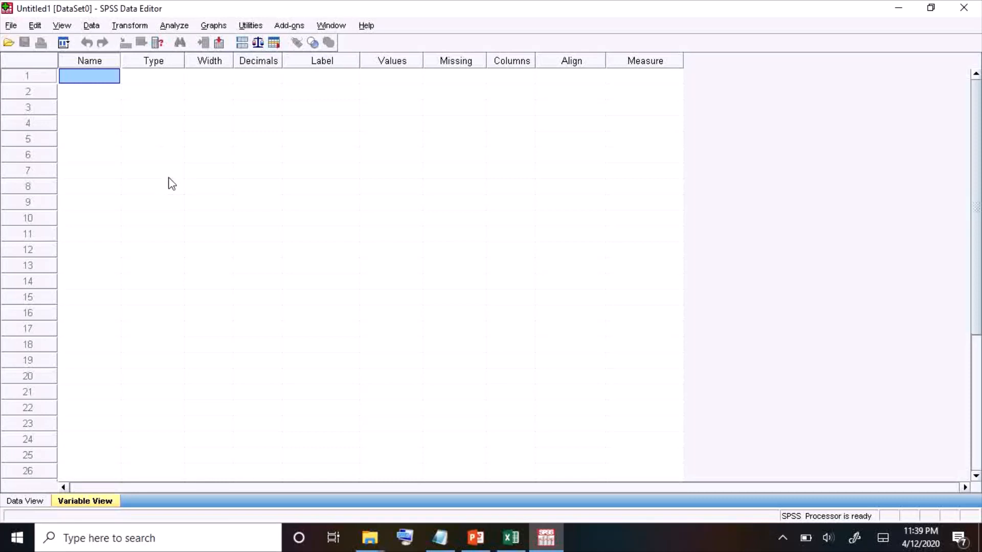
{"action": "left_click", "coordinate": [35, 502]}
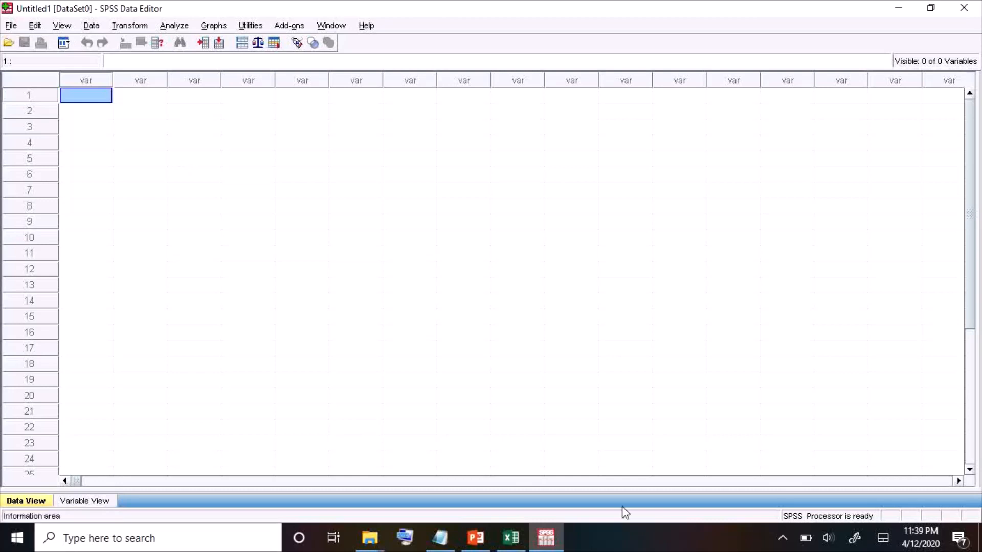
- Switch to Excel and copy the item scores and Jumlah totals of all 20 students, C6:H25, from the RELIABILITAS sheet
{"action": "left_click", "coordinate": [517, 537]}
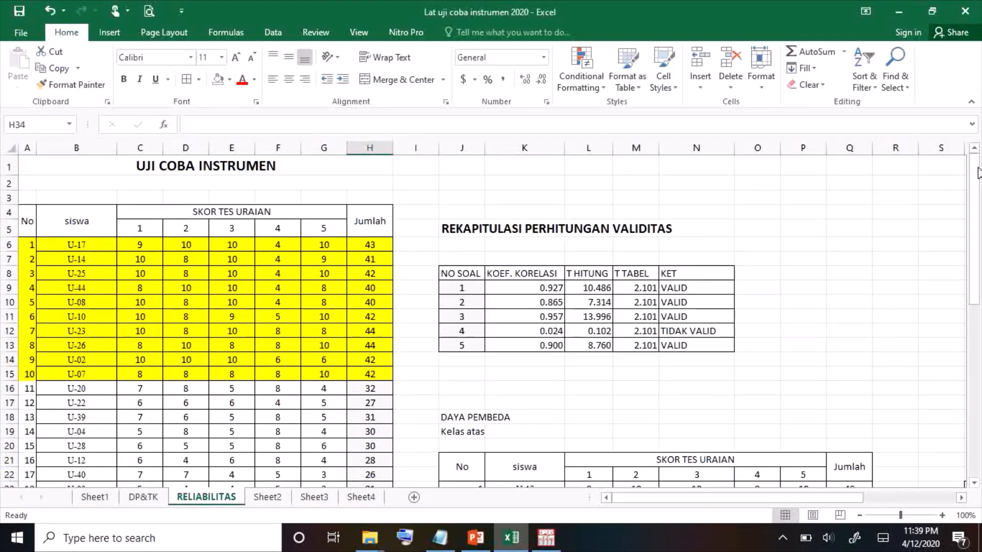
{"action": "left_click_drag", "start_coordinate": [977, 173], "coordinate": [977, 179]}
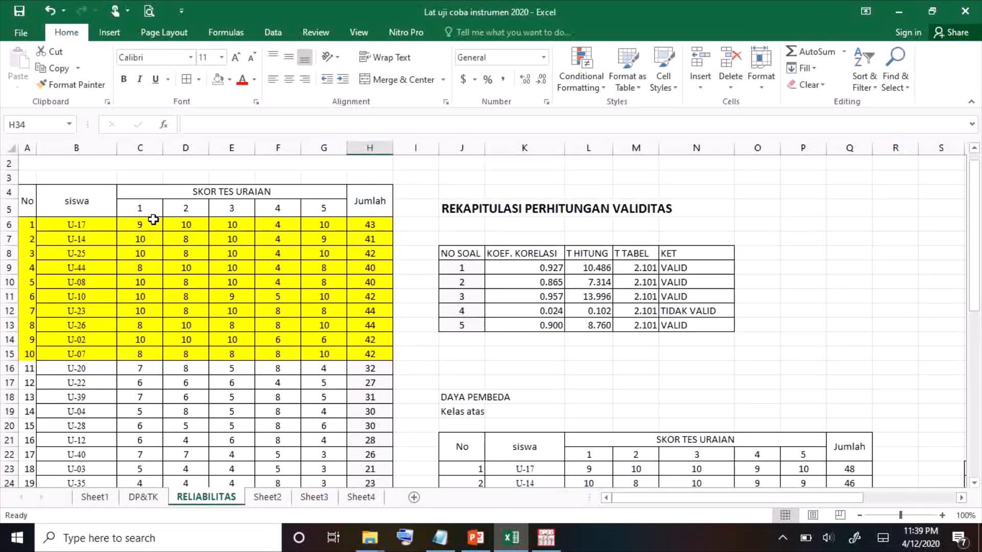
{"action": "left_click_drag", "start_coordinate": [148, 227], "coordinate": [319, 304]}
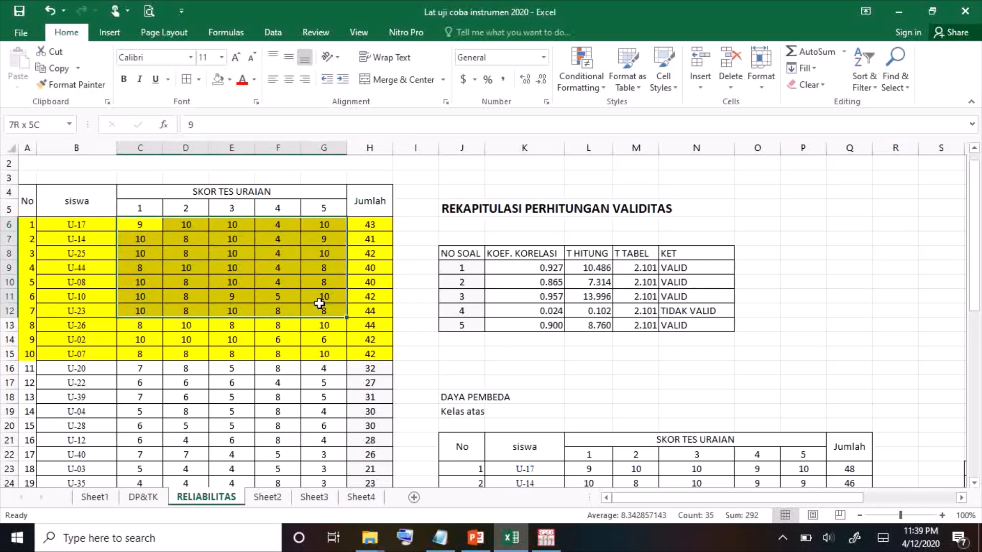
{"action": "left_click_drag", "start_coordinate": [319, 303], "coordinate": [363, 428]}
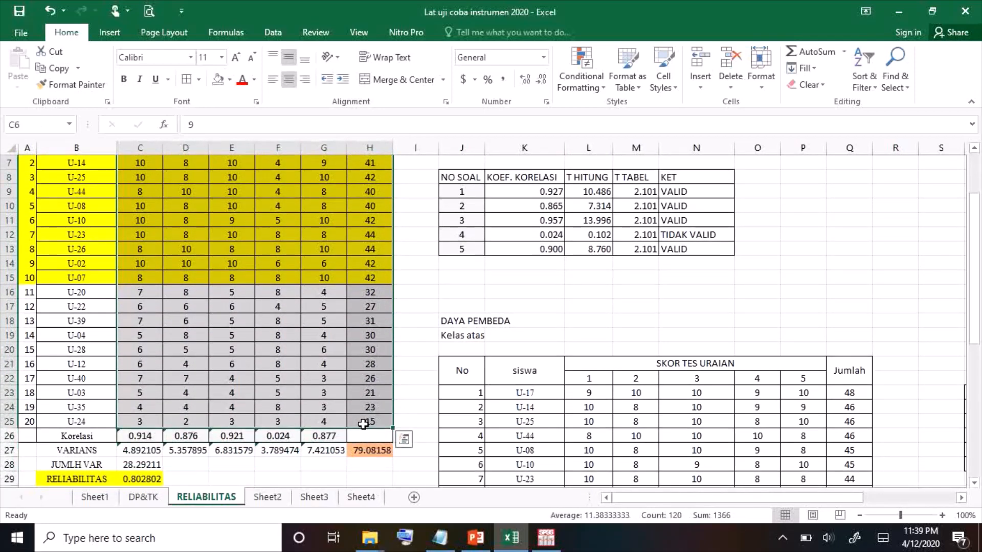
{"action": "left_click", "coordinate": [48, 70]}
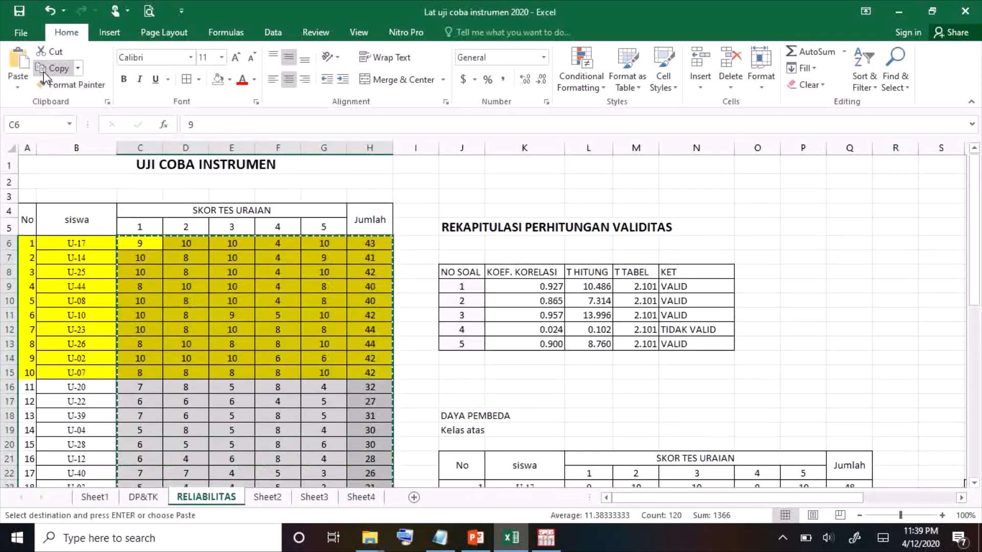
- Switch to SPSS and paste the copied scores into the data grid from the first cell
{"action": "left_click", "coordinate": [546, 546]}
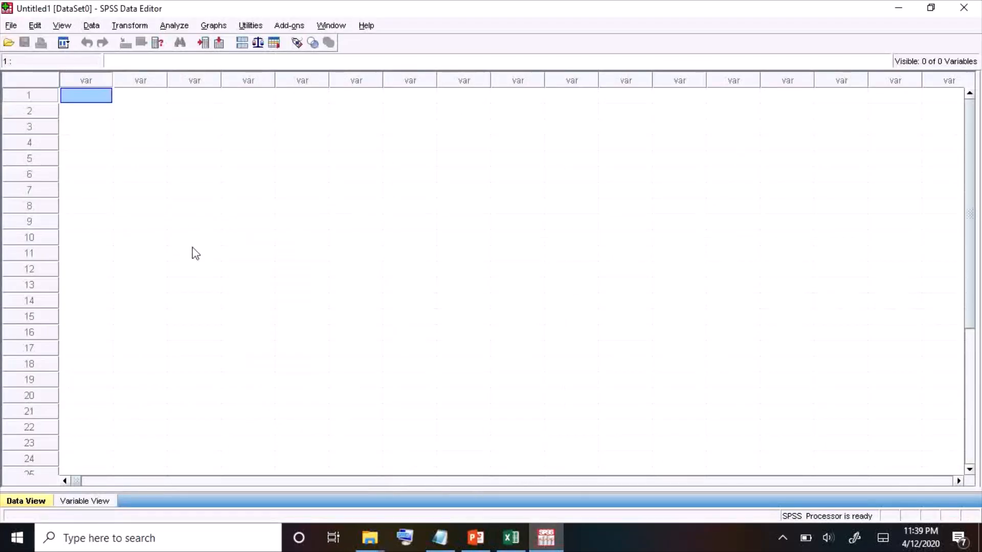
{"action": "left_click", "coordinate": [35, 29]}
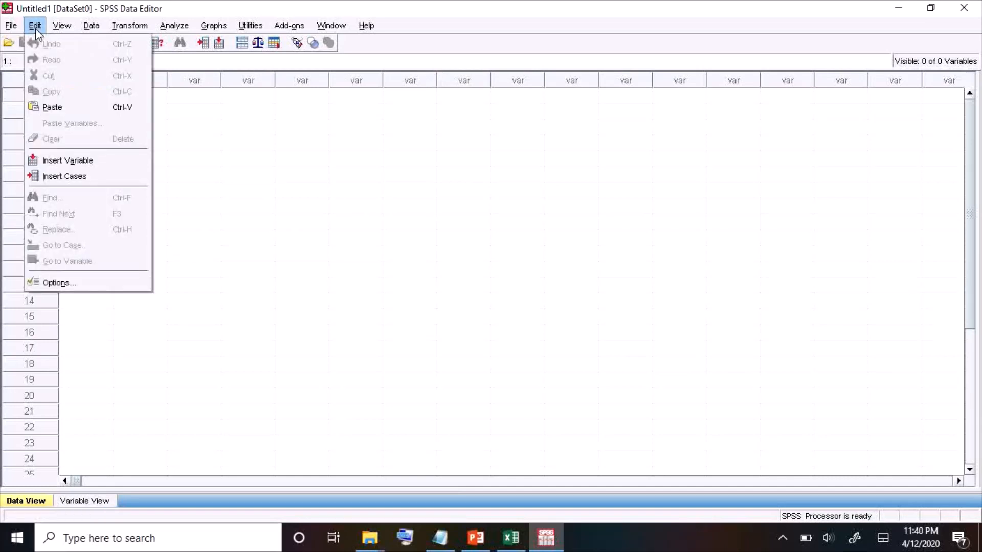
{"action": "left_click", "coordinate": [52, 107]}
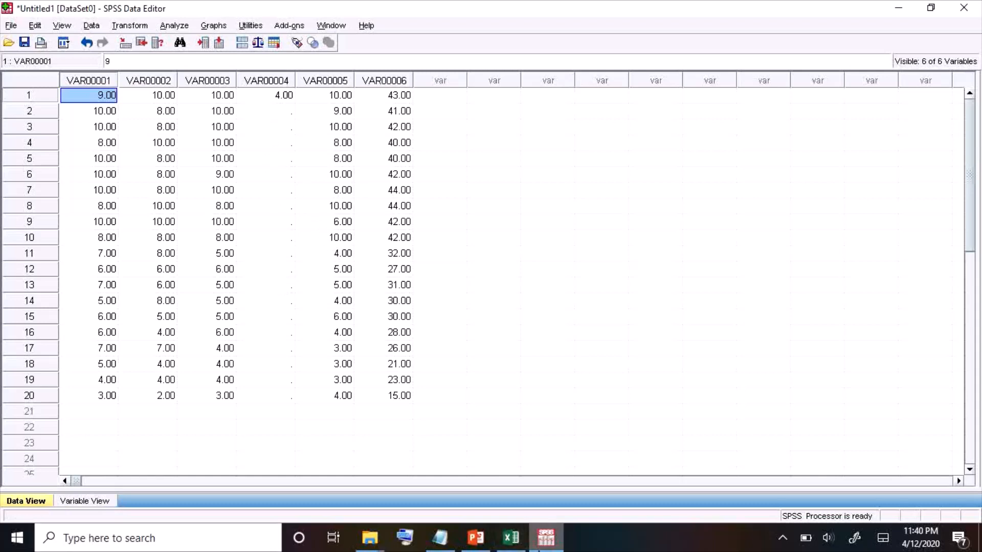
- Compare the pasted data with the Excel table and copy the item 4 scores, F6:F25, from the RELIABILITAS sheet
{"action": "left_click", "coordinate": [516, 537]}
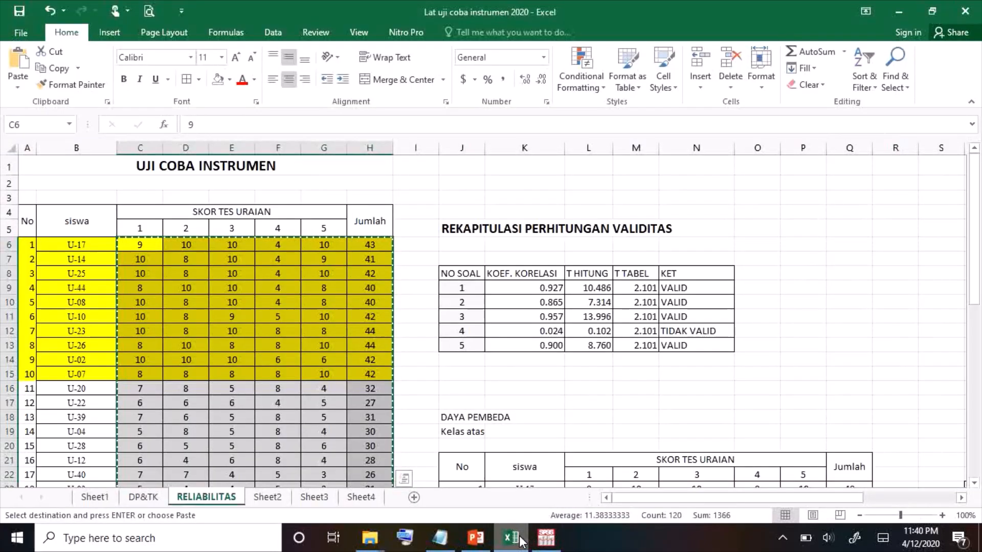
{"action": "left_click", "coordinate": [546, 537]}
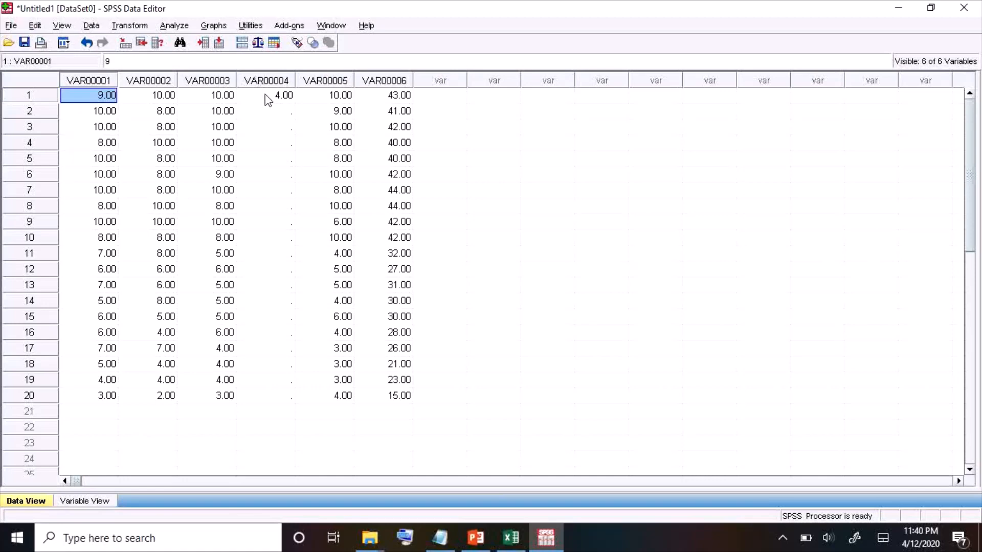
{"action": "left_click", "coordinate": [511, 537]}
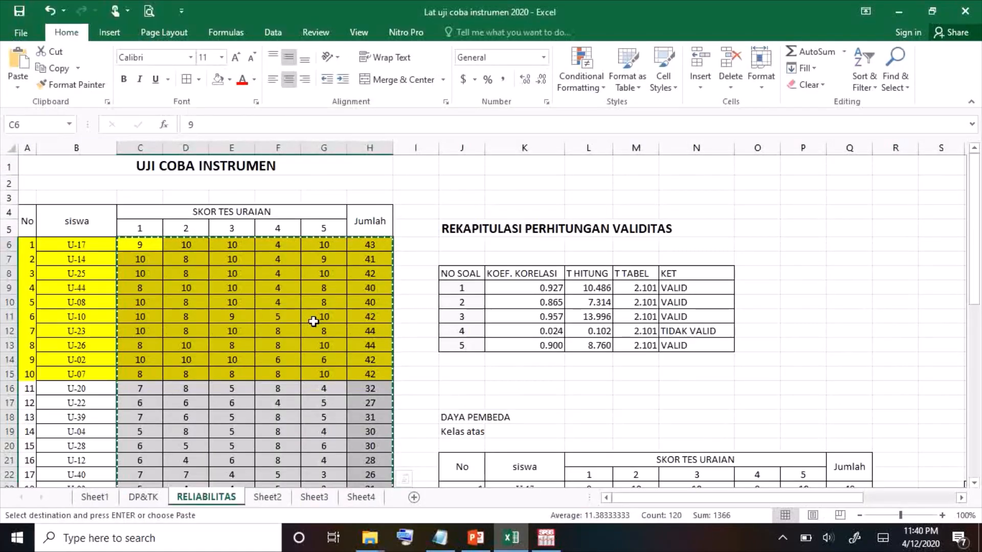
{"action": "left_click", "coordinate": [275, 249]}
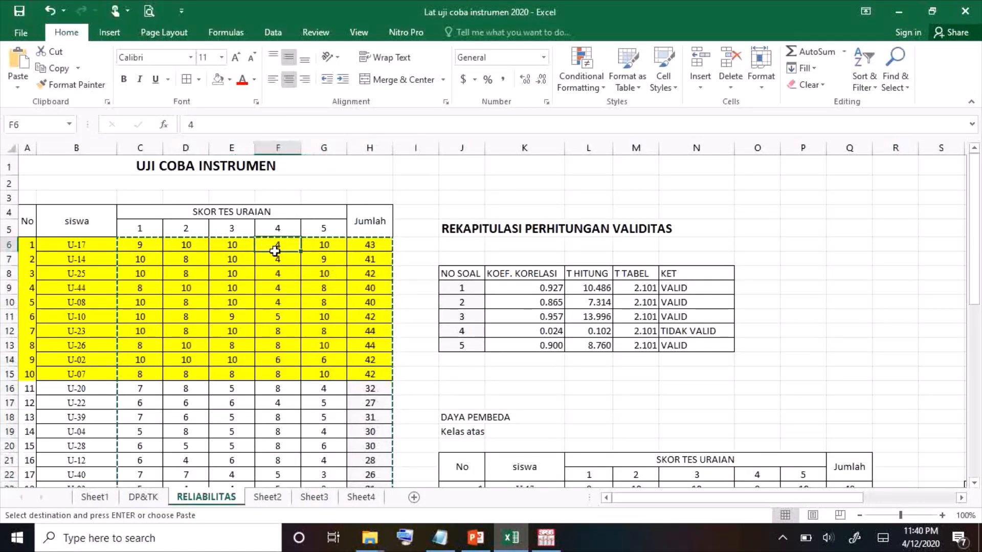
{"action": "left_click_drag", "start_coordinate": [275, 251], "coordinate": [281, 410]}
{"action": "left_click", "coordinate": [51, 68]}
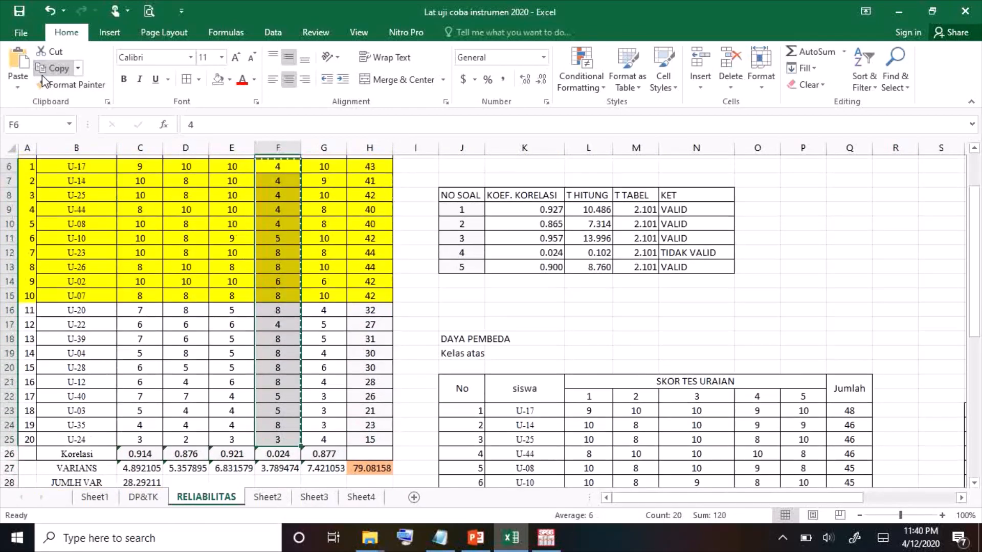
{"action": "scroll", "coordinate": [276, 307], "scroll_direction": "up", "scroll_amount": 2}
- Switch to SPSS and paste the item 4 scores into VAR00004 starting at row 1
{"action": "left_click", "coordinate": [546, 537]}
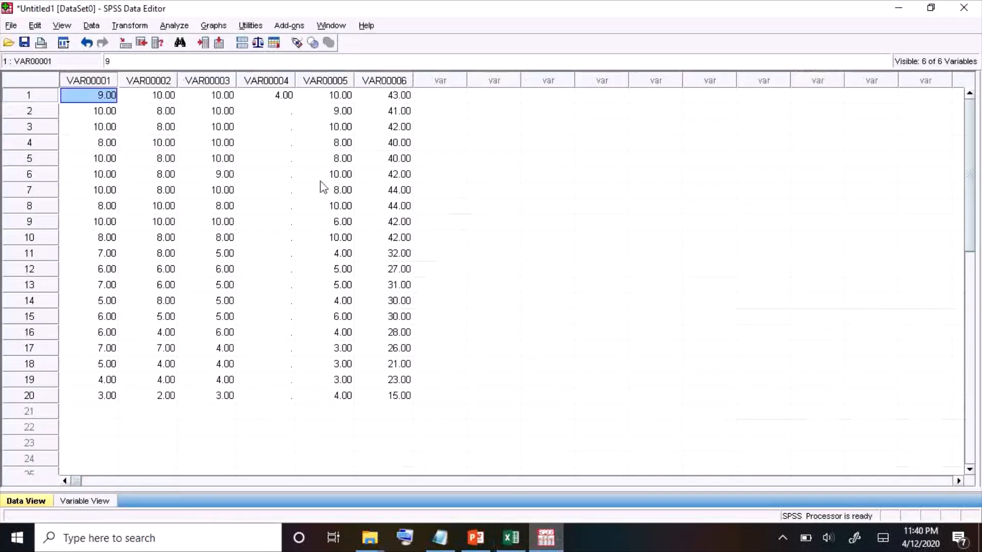
{"action": "left_click", "coordinate": [262, 96]}
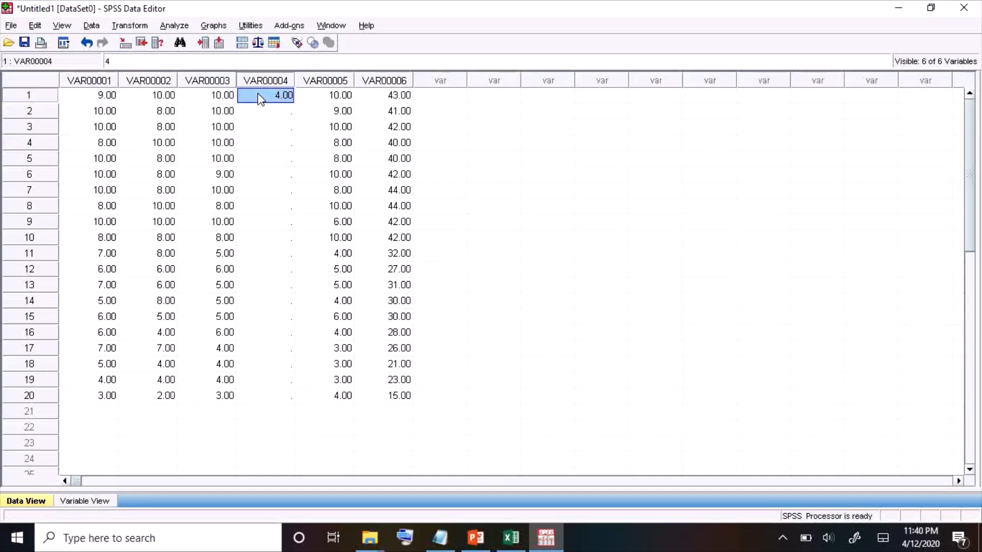
{"action": "left_click", "coordinate": [34, 27]}
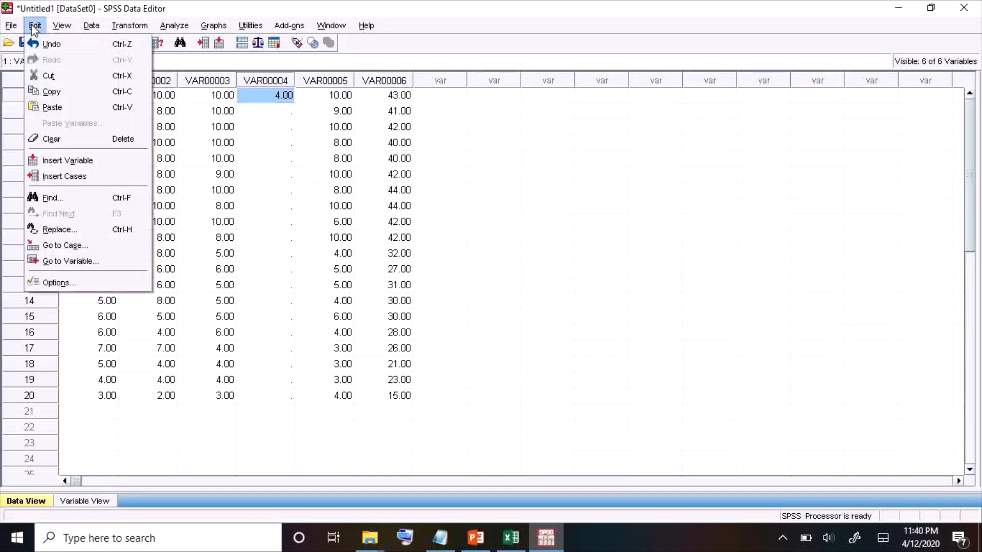
{"action": "left_click", "coordinate": [48, 108]}
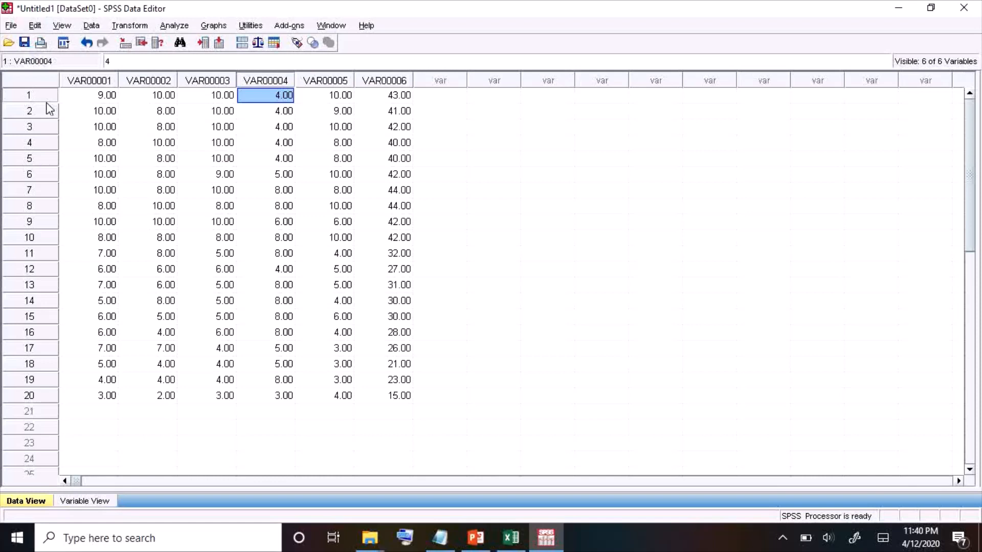
- Review the data columns VAR00001 to VAR00006 and compare them with their variable definitions
{"action": "left_click", "coordinate": [72, 82]}
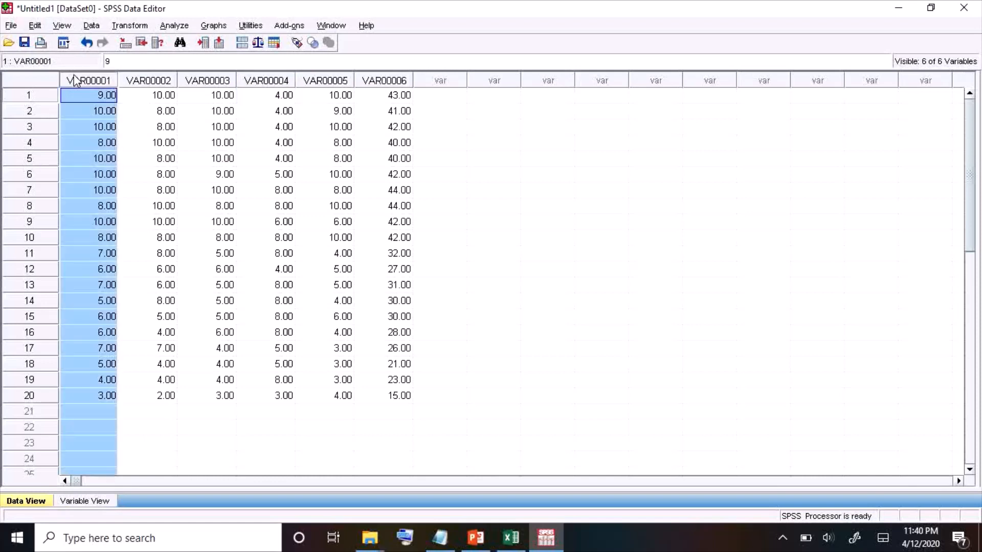
{"action": "left_click", "coordinate": [145, 83]}
{"action": "left_click", "coordinate": [215, 83]}
{"action": "left_click", "coordinate": [271, 84]}
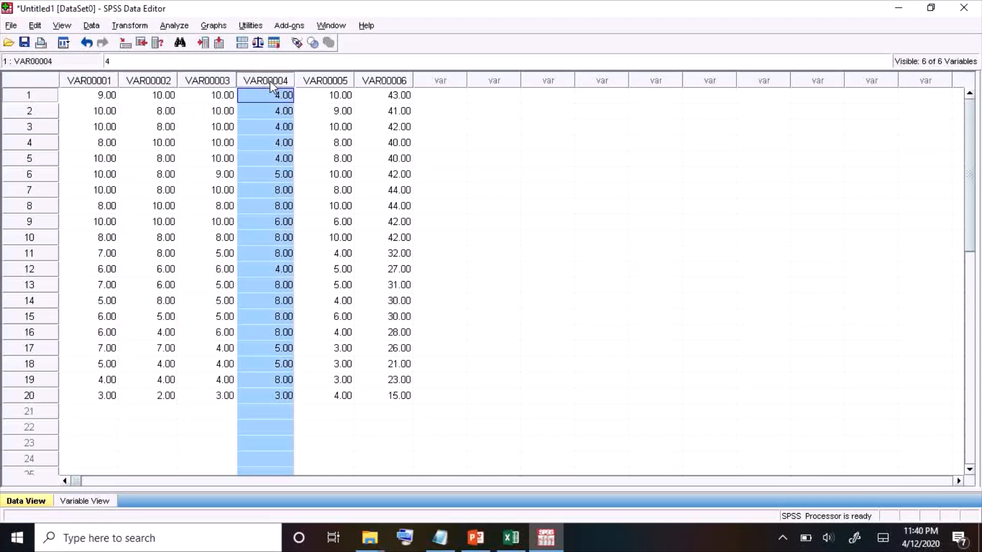
{"action": "left_click", "coordinate": [330, 84]}
{"action": "left_click", "coordinate": [398, 82]}
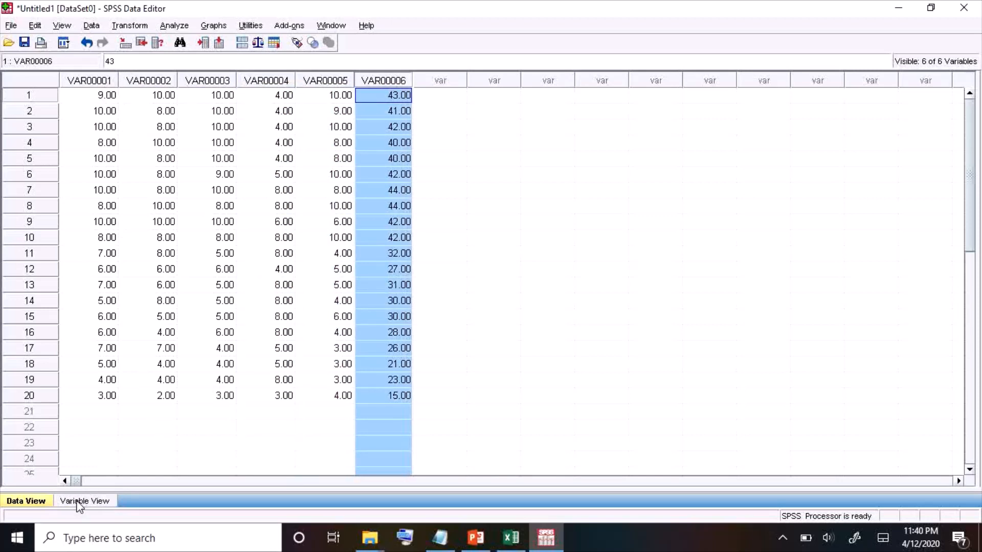
{"action": "left_click", "coordinate": [80, 502]}
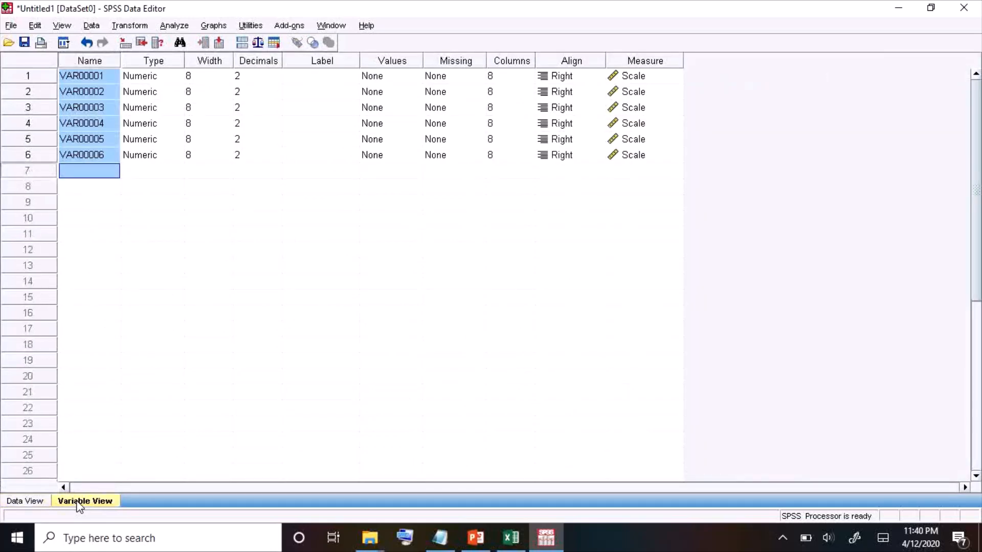
{"action": "left_click", "coordinate": [36, 506]}
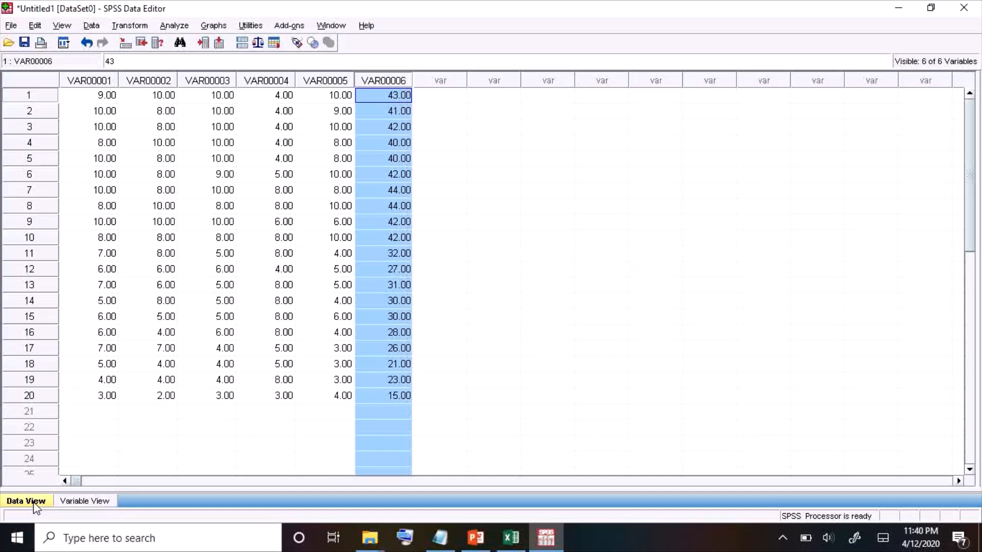
{"action": "left_click", "coordinate": [78, 503]}
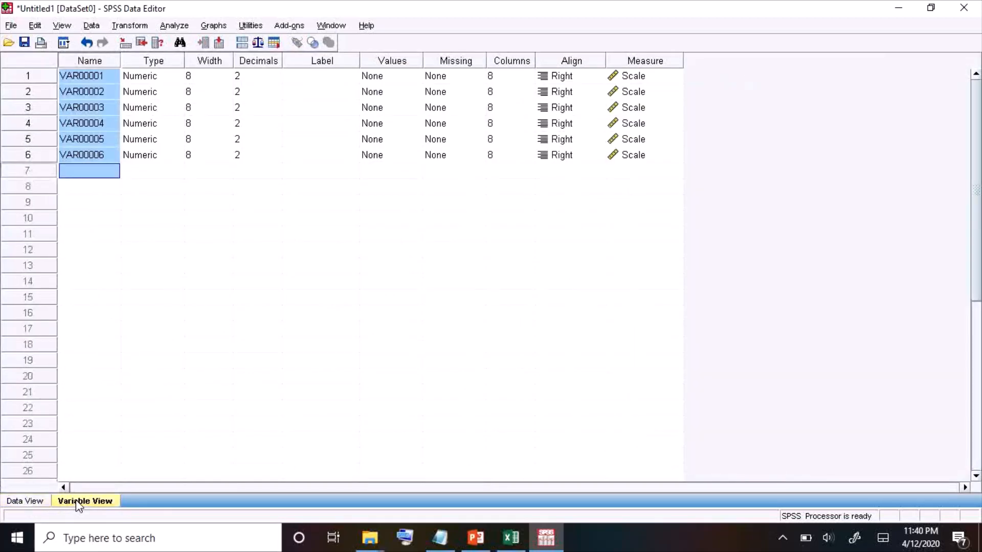
{"action": "left_click", "coordinate": [32, 503]}
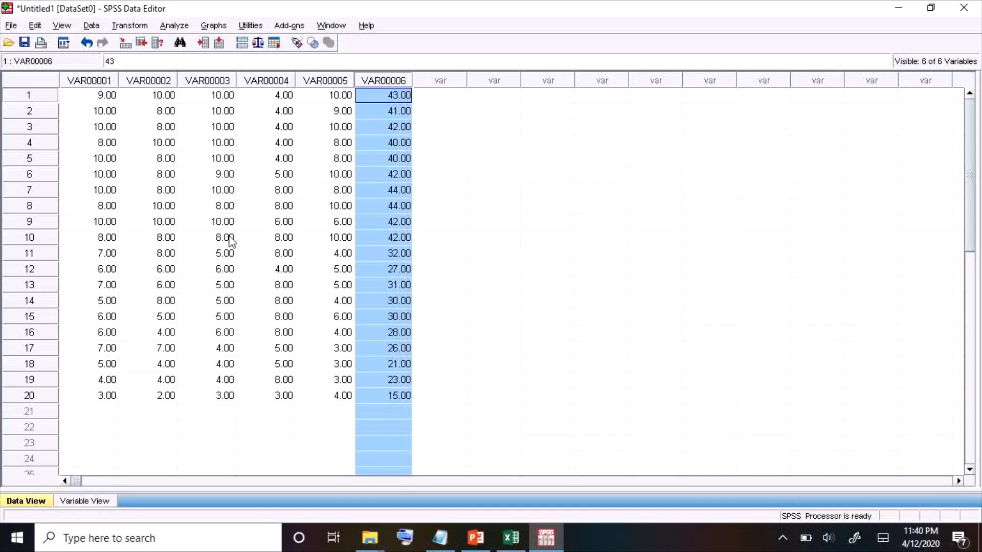
- Rename the variable VAR00001 as x1 in the variable definitions
{"action": "left_click", "coordinate": [74, 502]}
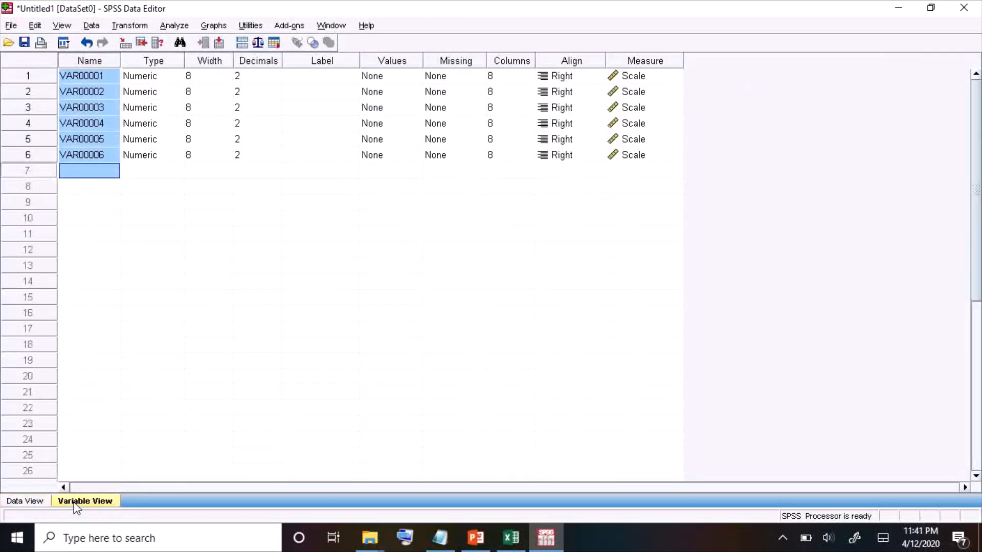
{"action": "left_click", "coordinate": [95, 74]}
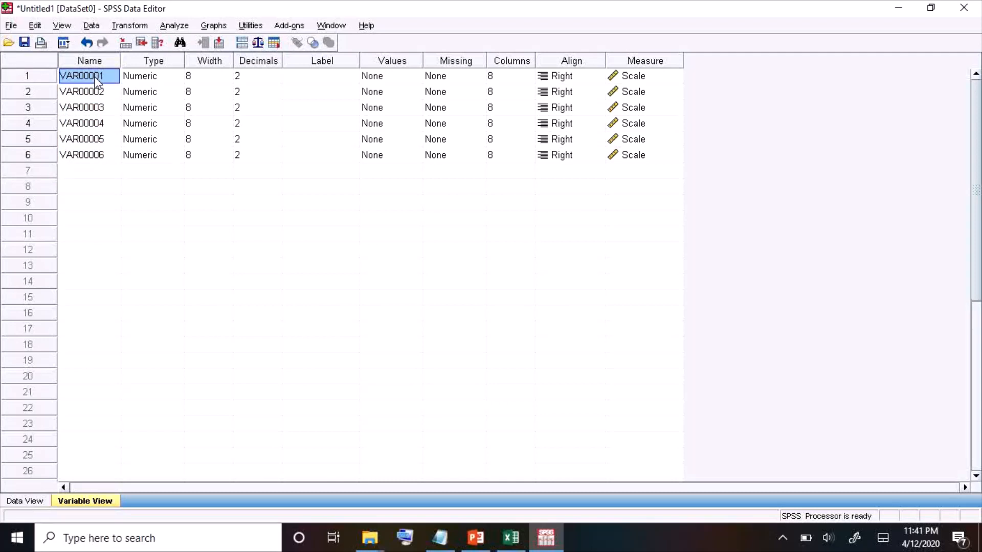
{"action": "type", "text": "X1"}
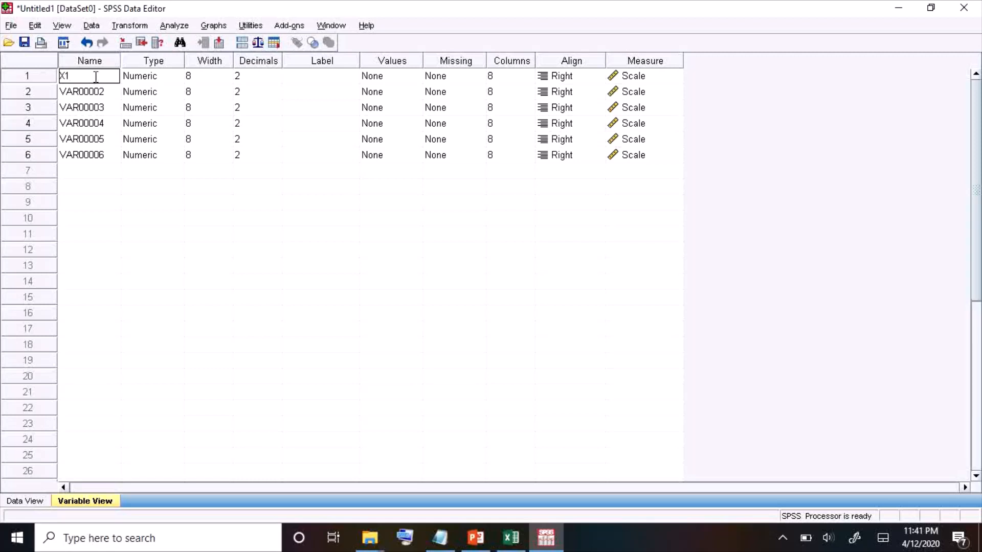
{"action": "key", "text": "BackSpace"}
{"action": "type", "text": "SOA"}
{"action": "key", "text": "BackSpace"}
{"action": "key", "text": "BackSpace"}
{"action": "key", "text": "BackSpace"}
{"action": "type", "text": "oa"}
{"action": "key", "text": "BackSpace"}
{"action": "key", "text": "BackSpace"}
{"action": "key", "text": "BackSpace"}
{"action": "key", "text": "BackSpace"}
{"action": "key", "text": "BackSpace"}
- Rename the variables VAR00002 to VAR00005 as x2, x3, x4 and x5, and VAR00006 as y
{"action": "left_click", "coordinate": [94, 97]}
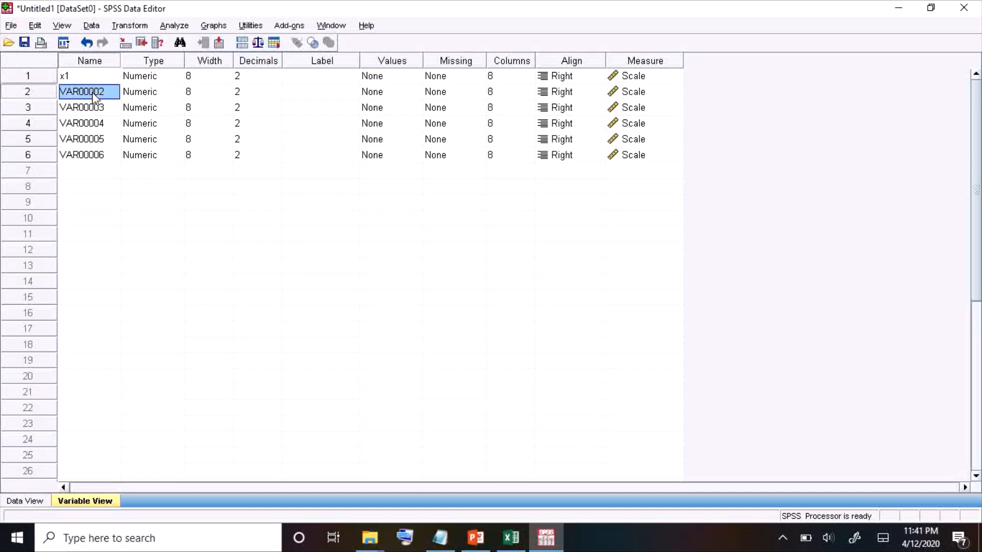
{"action": "type", "text": "x2"}
{"action": "left_click", "coordinate": [91, 108]}
{"action": "type", "text": "x"}
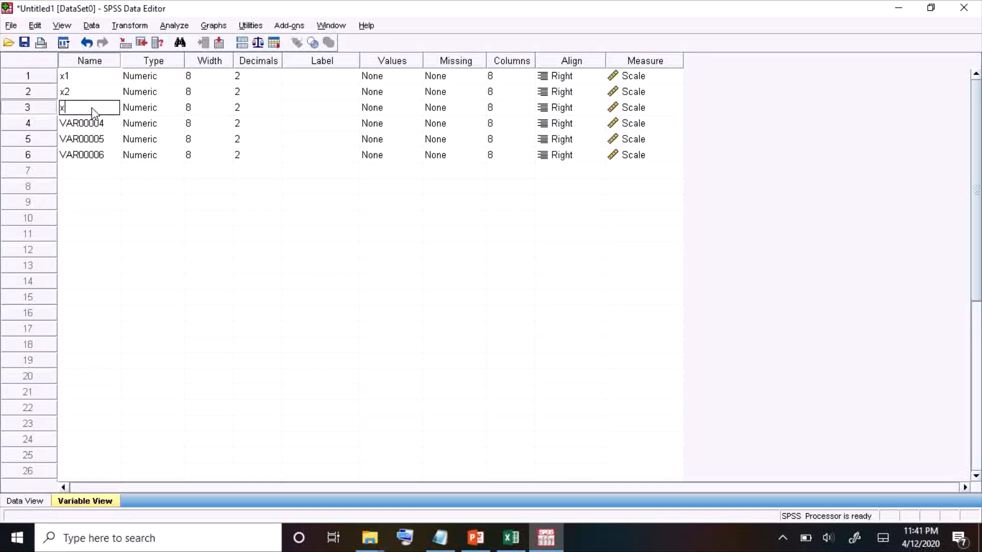
{"action": "type", "text": "3"}
{"action": "left_click", "coordinate": [90, 123]}
{"action": "type", "text": "x4"}
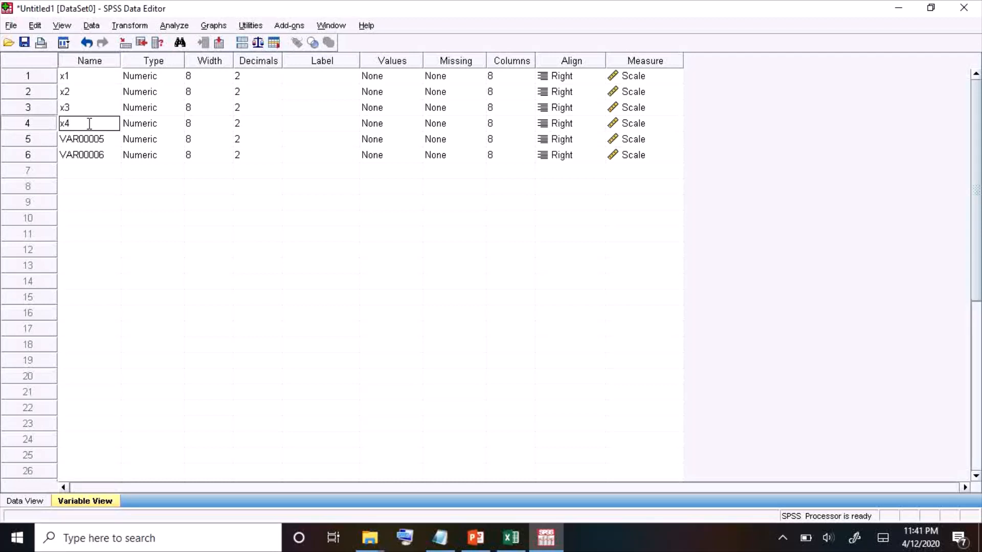
{"action": "left_click", "coordinate": [90, 138]}
{"action": "type", "text": "x5"}
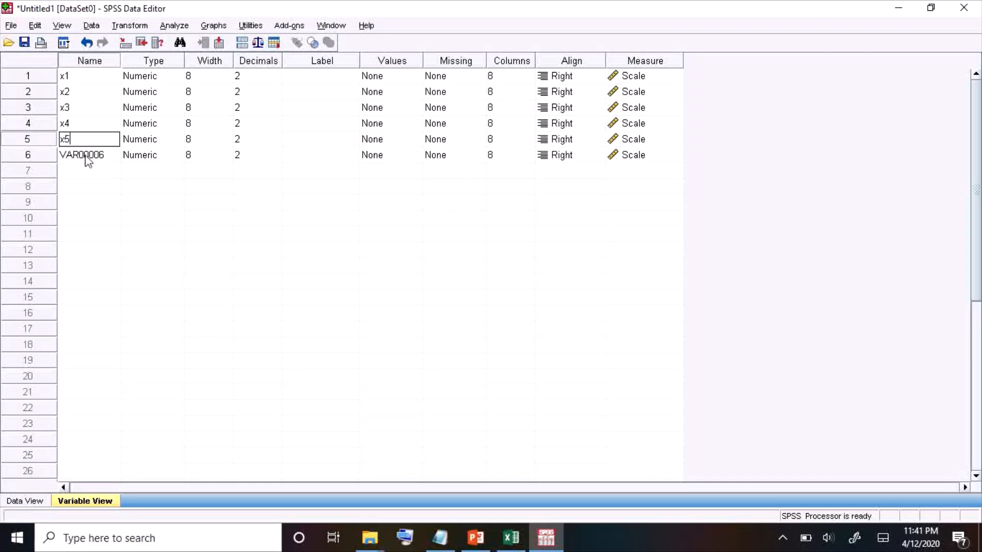
{"action": "left_click", "coordinate": [87, 155]}
{"action": "type", "text": "y"}
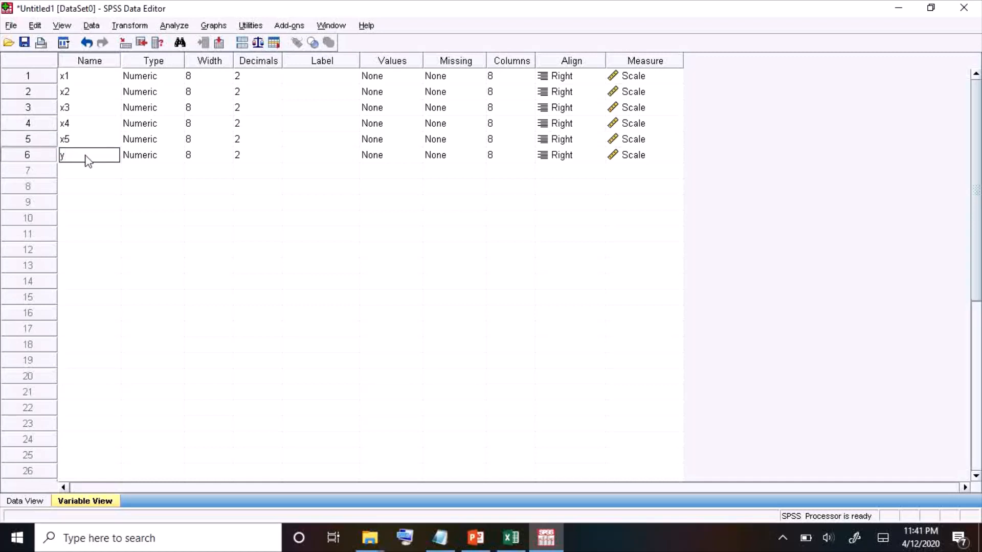
- Check the renamed columns in the data grid and the type and width settings of x1
{"action": "left_click", "coordinate": [163, 80]}
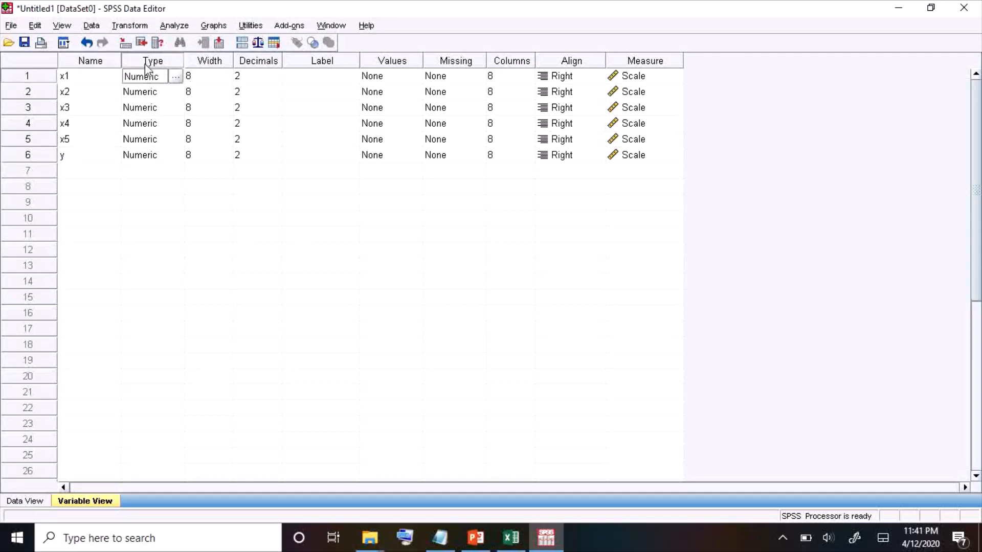
{"action": "left_click", "coordinate": [31, 502]}
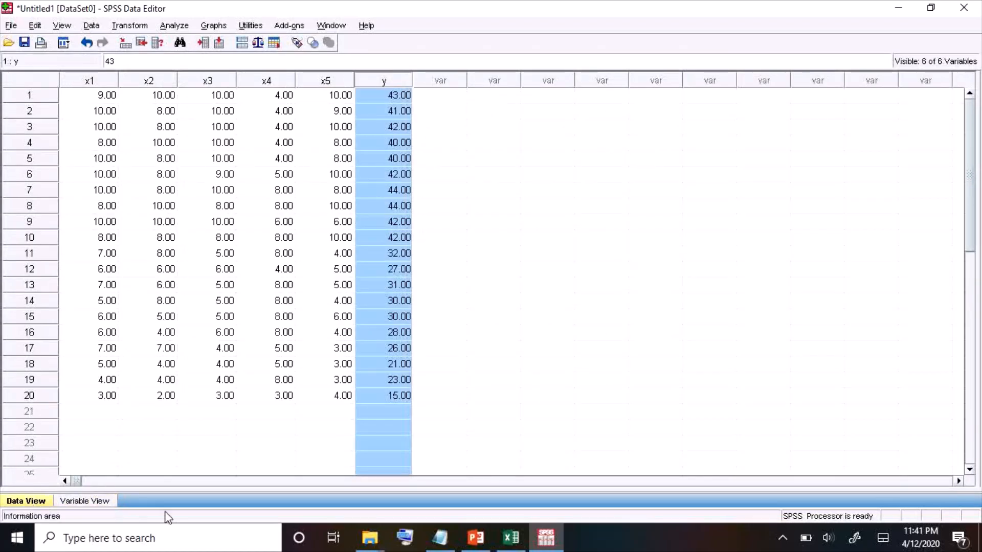
{"action": "left_click", "coordinate": [113, 502]}
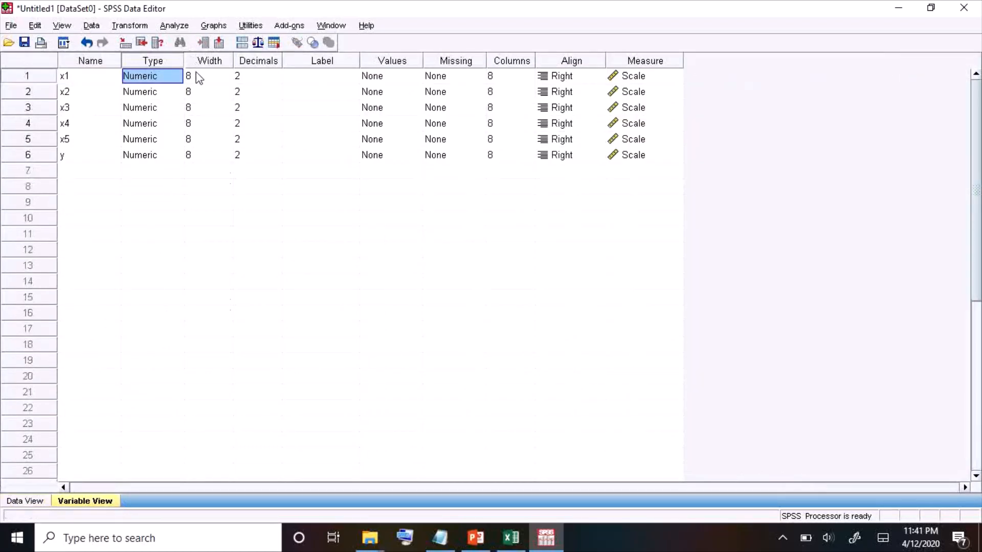
{"action": "left_click", "coordinate": [199, 80]}
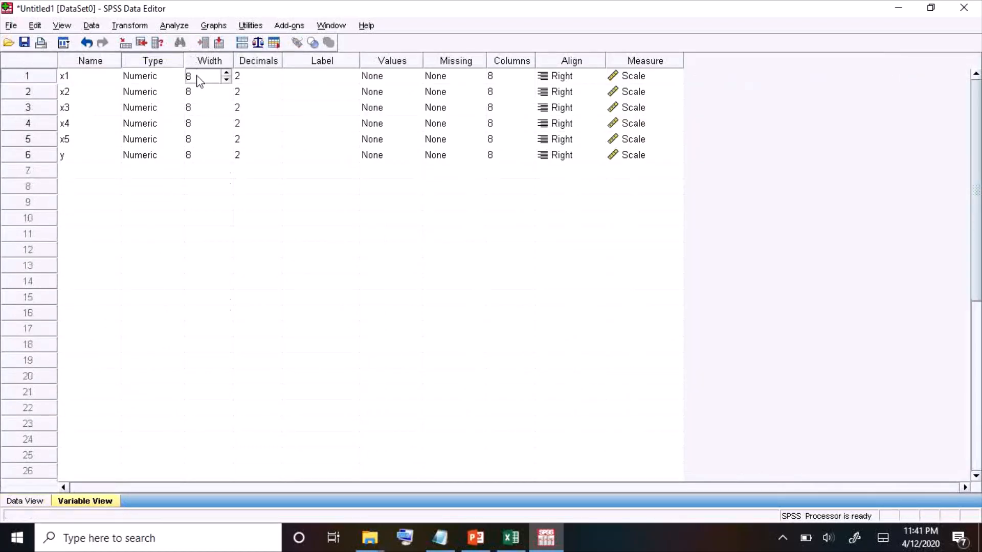
- Set the decimals of x1 to 0 and check how its scores display in the data grid
{"action": "left_click", "coordinate": [251, 80]}
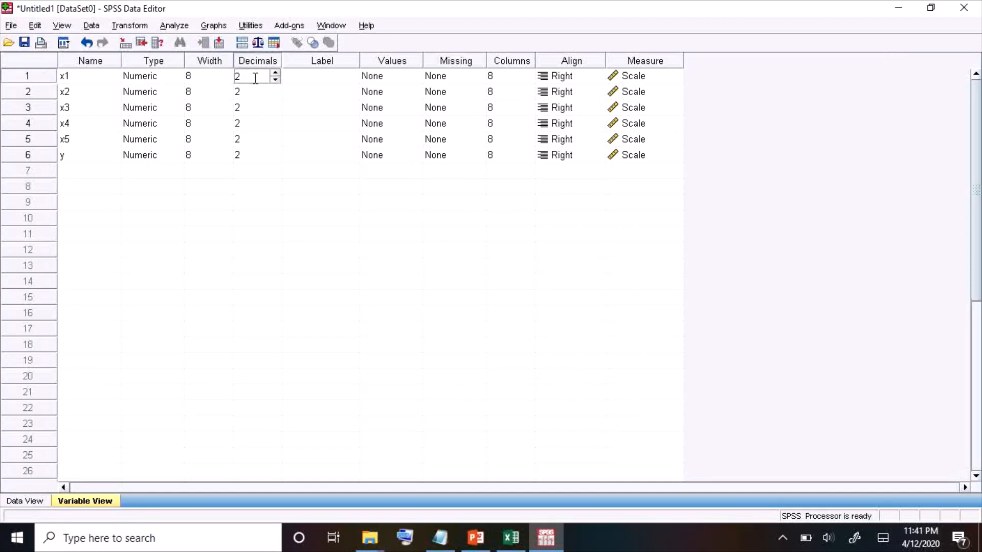
{"action": "left_click", "coordinate": [276, 80]}
{"action": "left_click", "coordinate": [275, 80]}
{"action": "left_click", "coordinate": [37, 503]}
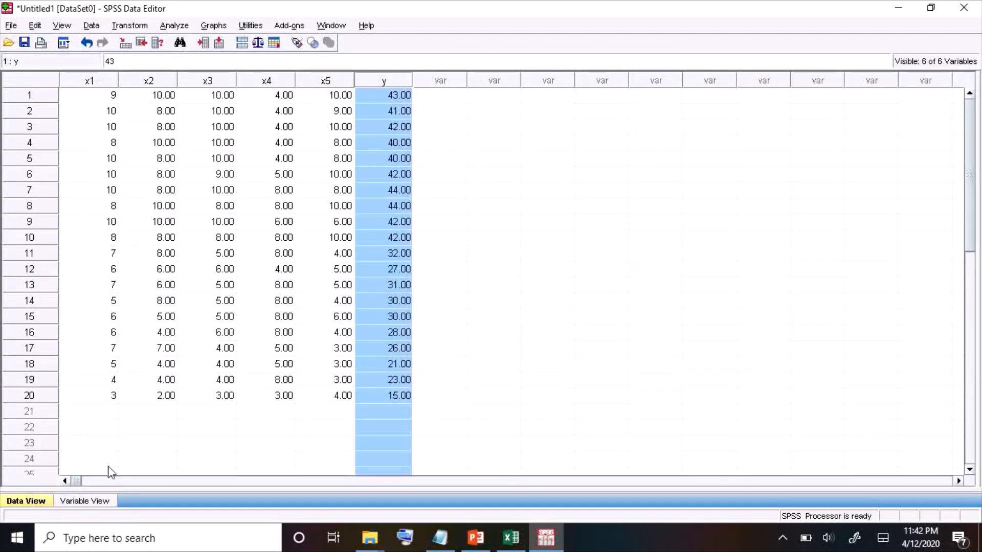
{"action": "left_click", "coordinate": [102, 502]}
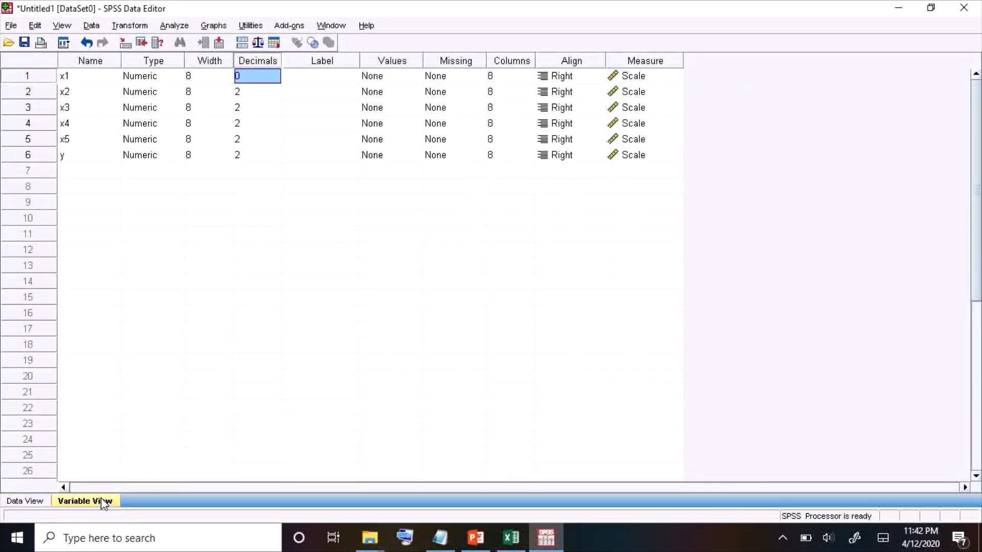
- Set the decimals of x1 back to 2 and check the x1 scores in the data grid
{"action": "left_click", "coordinate": [276, 74]}
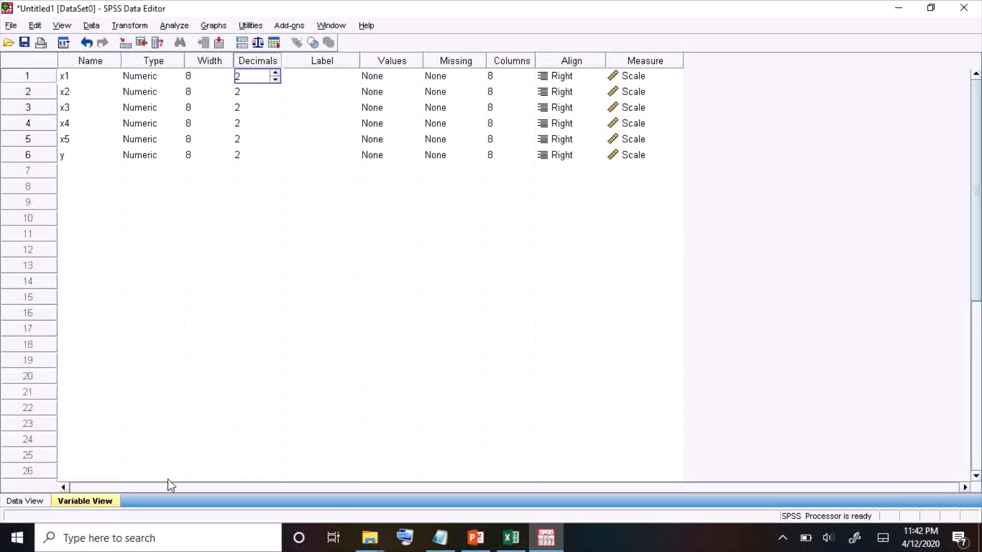
{"action": "left_click", "coordinate": [39, 505]}
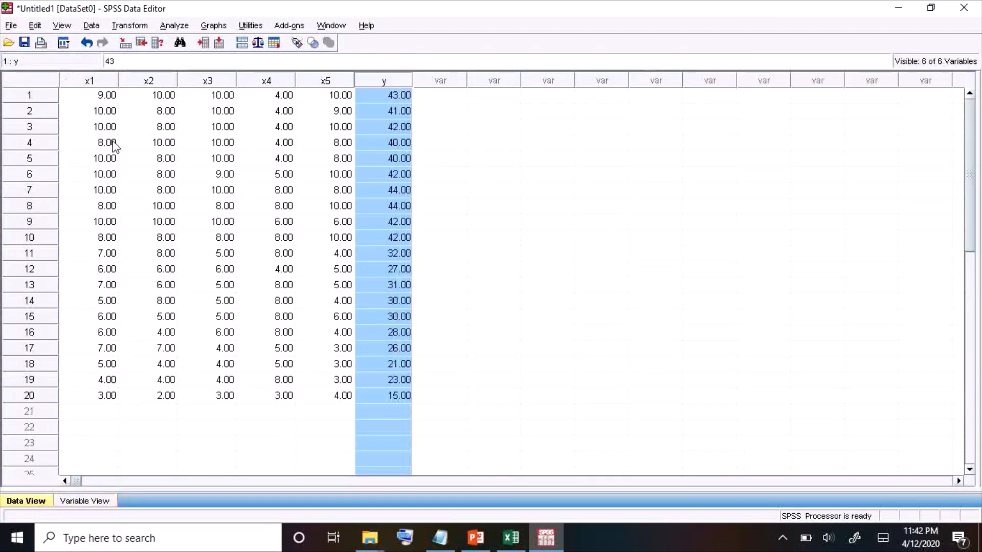
{"action": "left_click", "coordinate": [89, 503]}
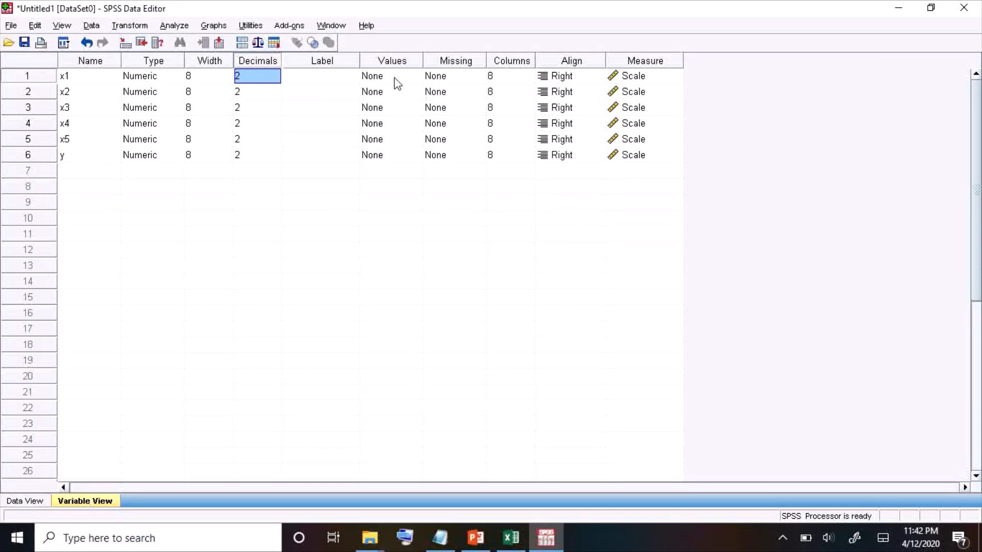
{"action": "left_click", "coordinate": [144, 78]}
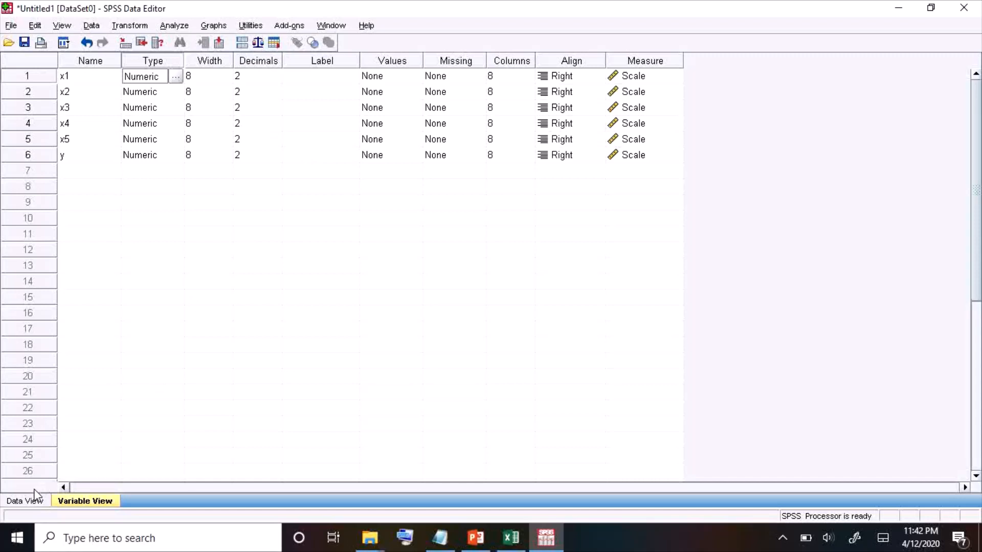
- Set up a bivariate correlation analysis with x1 and y as its variables
{"action": "left_click", "coordinate": [21, 501]}
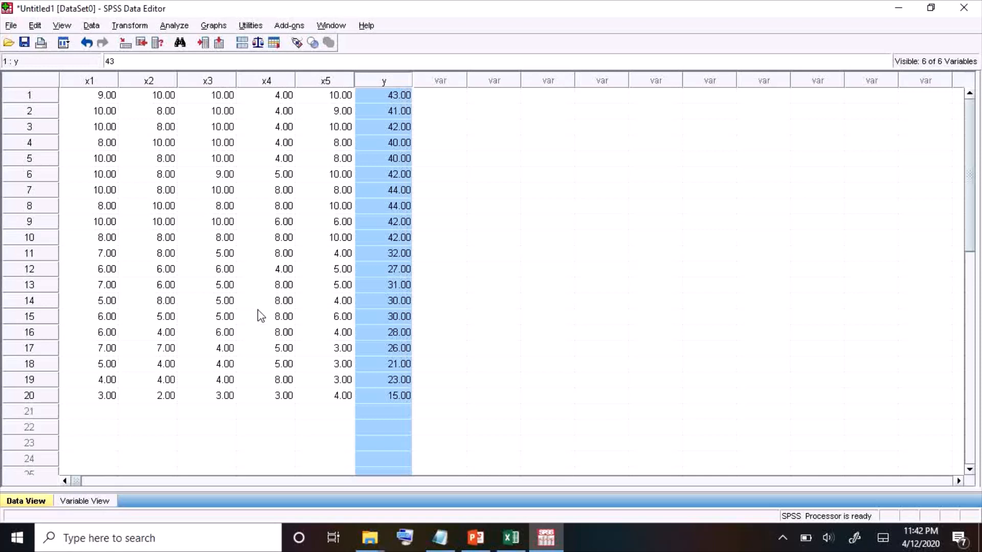
{"action": "left_click", "coordinate": [177, 27]}
{"action": "mouse_move", "coordinate": [236, 161]}
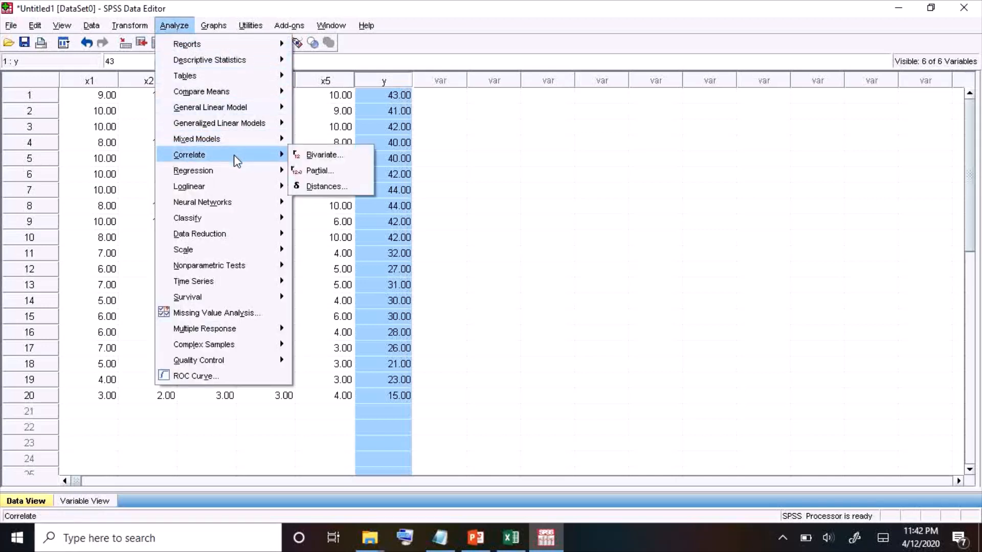
{"action": "left_click", "coordinate": [305, 154]}
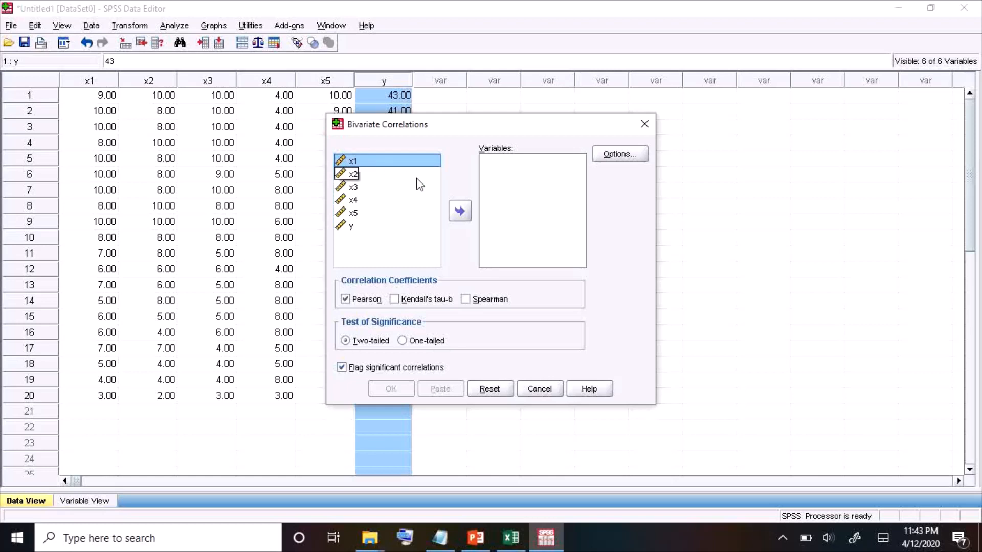
{"action": "left_click", "coordinate": [462, 217]}
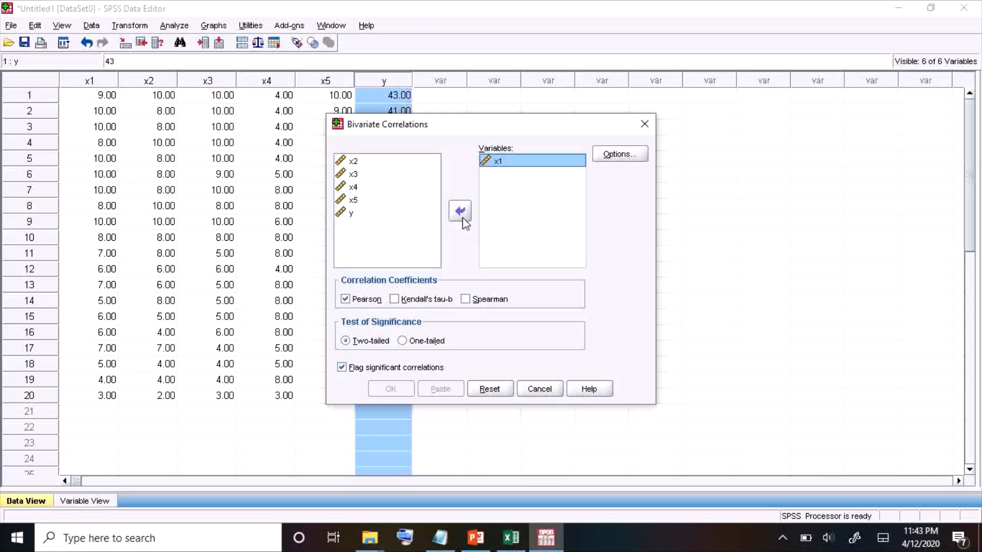
{"action": "left_click", "coordinate": [347, 214]}
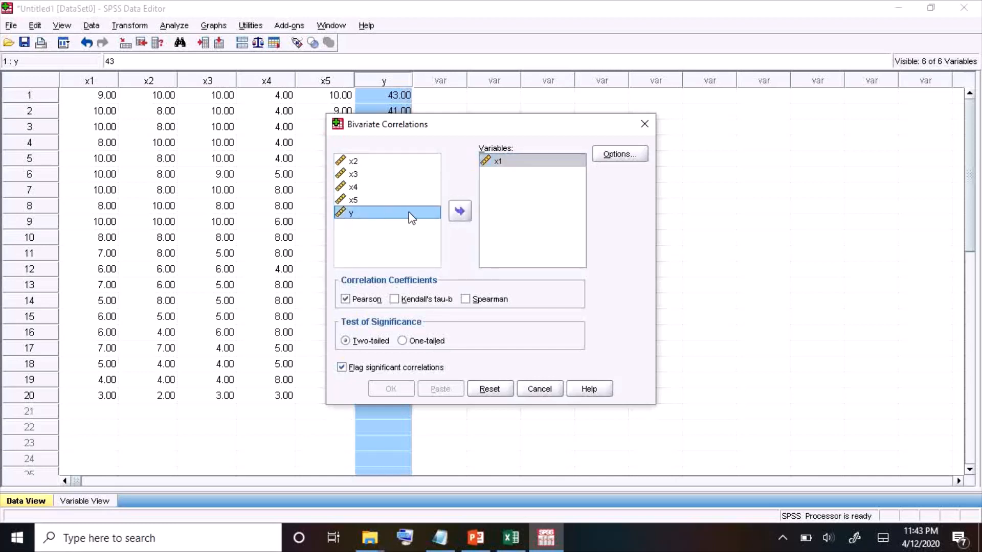
{"action": "left_click", "coordinate": [457, 219]}
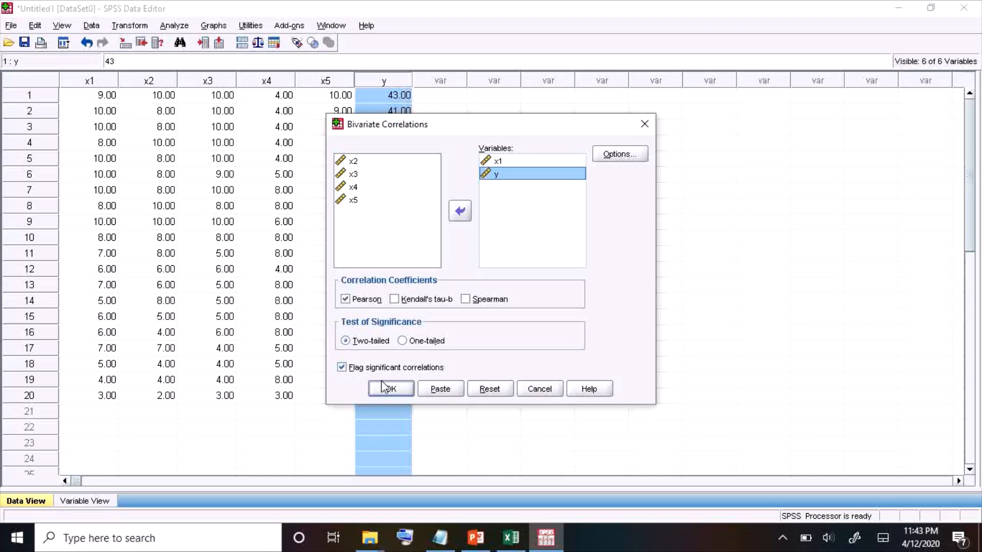
- View the extra correlation options without changing them, and run the two-tailed Pearson correlation of x1 and y
{"action": "left_click", "coordinate": [612, 152]}
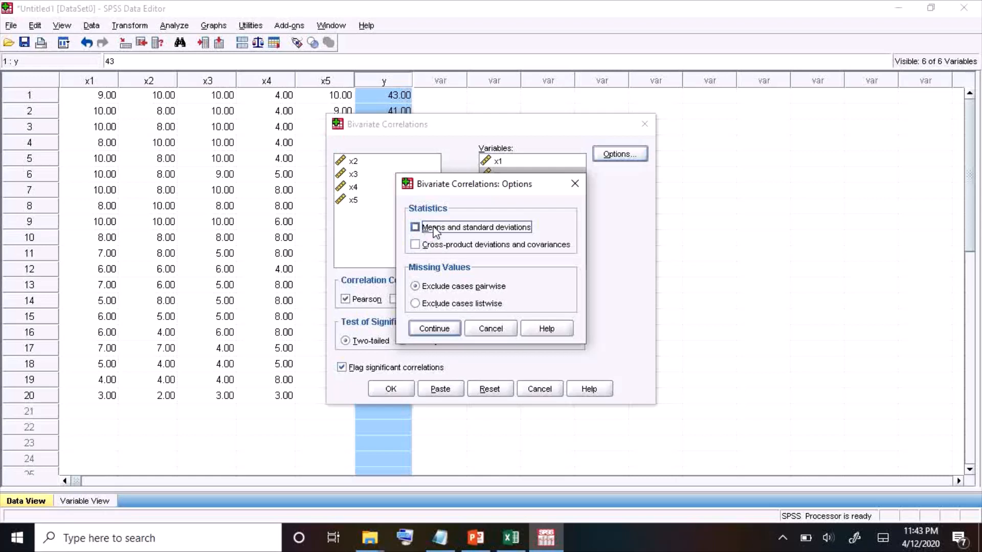
{"action": "left_click", "coordinate": [489, 330]}
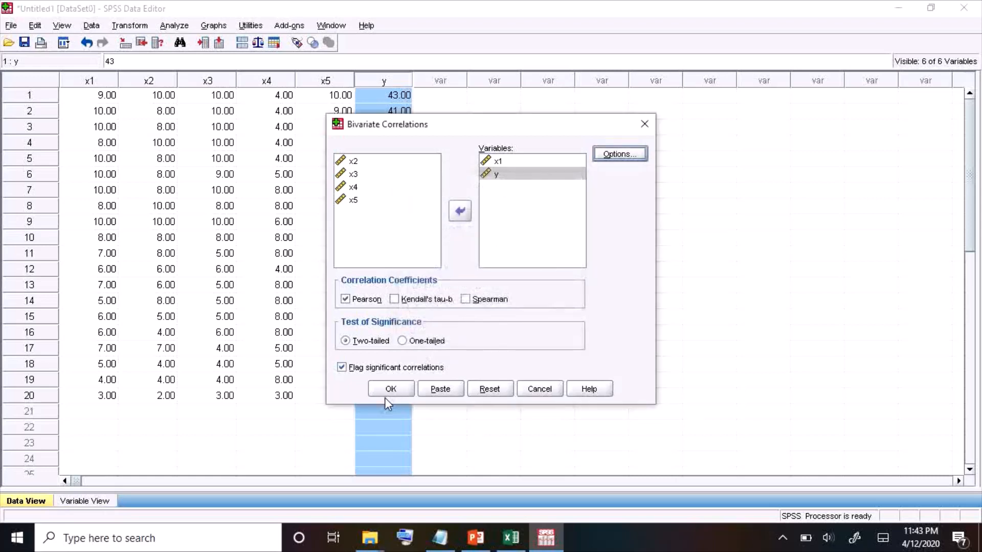
{"action": "left_click", "coordinate": [384, 393]}
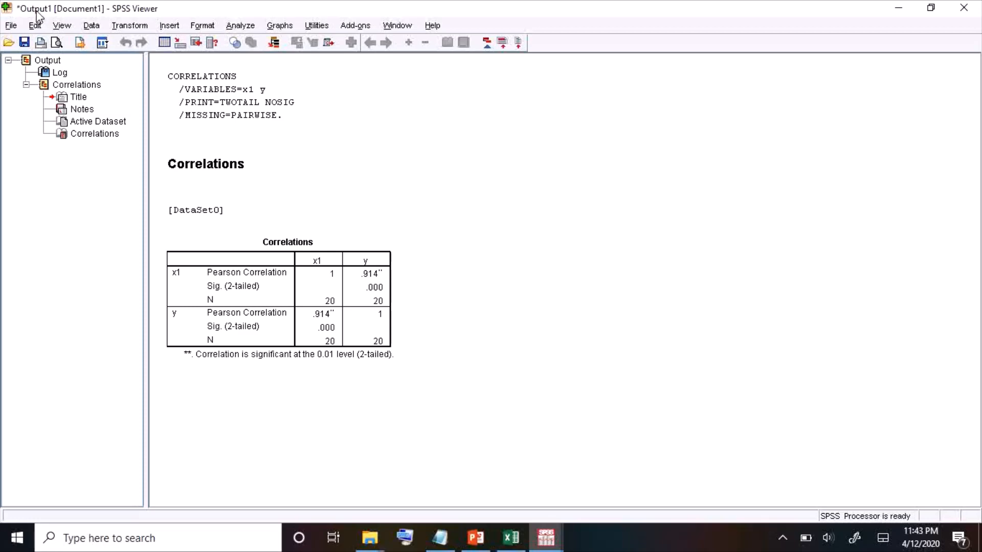
- Examine the Correlations table for x1 and y in the output document
{"action": "left_click", "coordinate": [546, 536]}
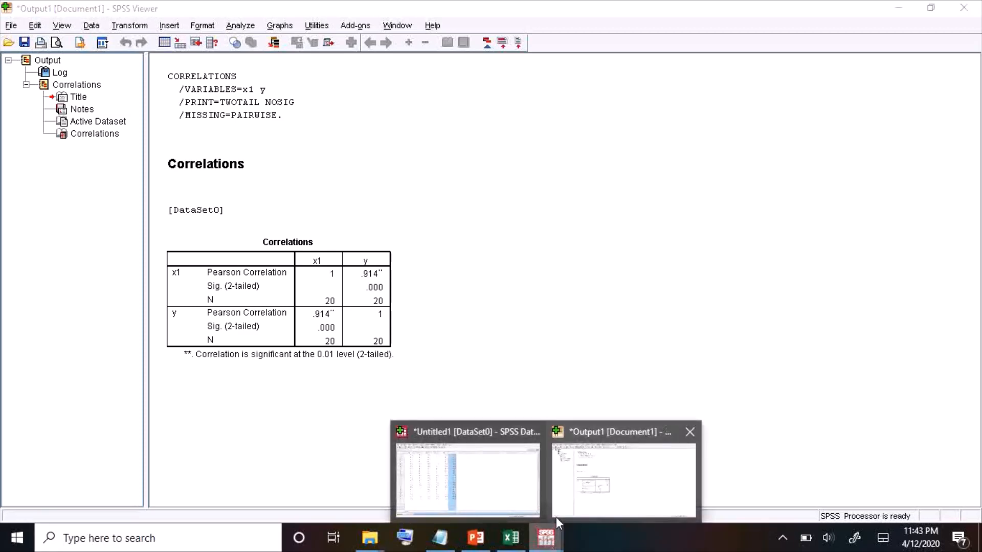
{"action": "mouse_move", "coordinate": [524, 493]}
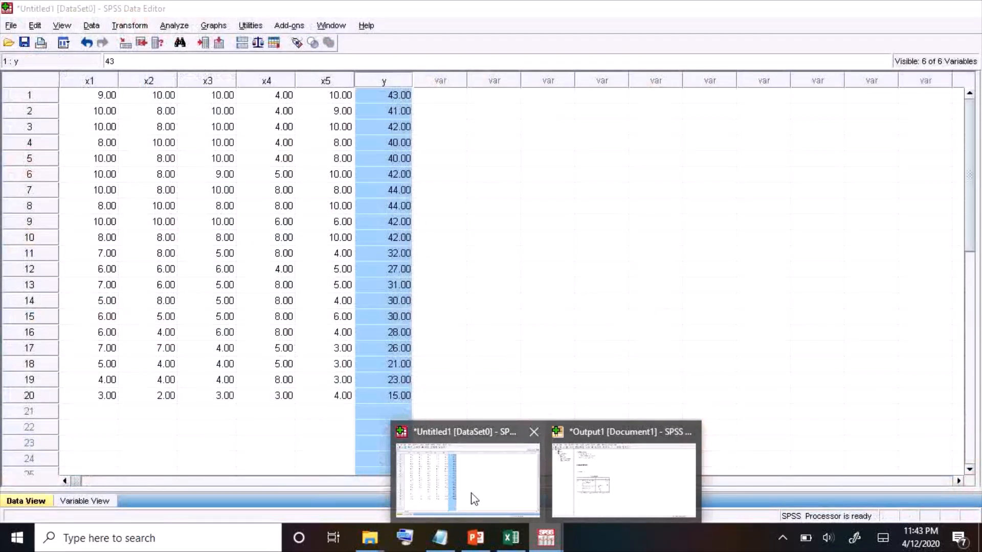
{"action": "left_click", "coordinate": [616, 469]}
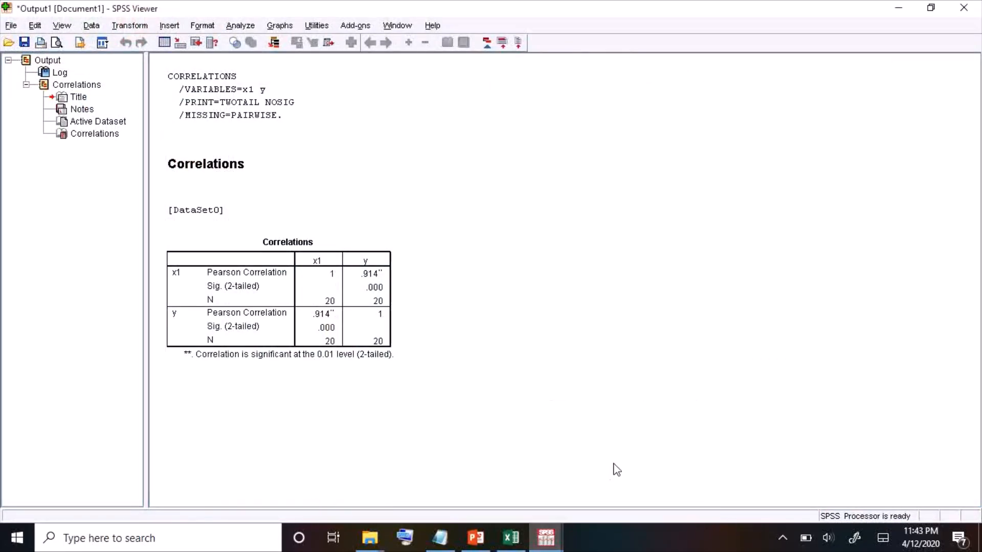
{"action": "left_click", "coordinate": [279, 244]}
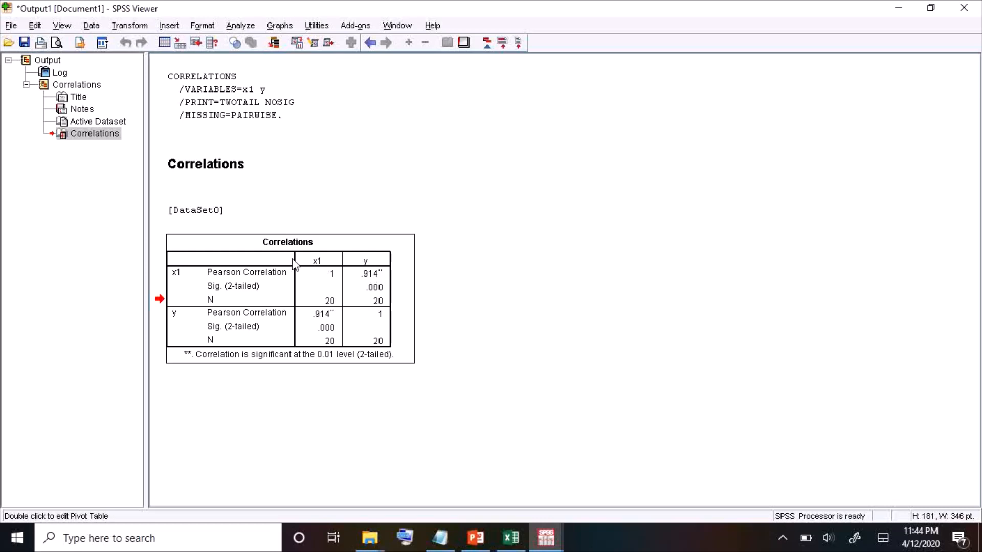
- Switch to Excel and examine the item 1 correlation in cell C26 of the RELIABILITAS sheet for comparison with the SPSS output
{"action": "left_click", "coordinate": [511, 537]}
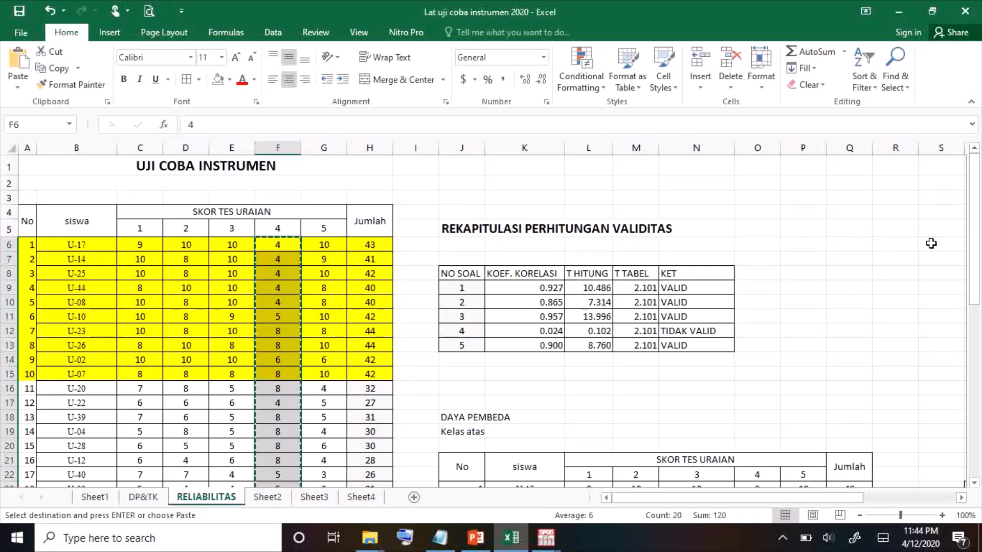
{"action": "left_click_drag", "start_coordinate": [974, 245], "coordinate": [974, 307]}
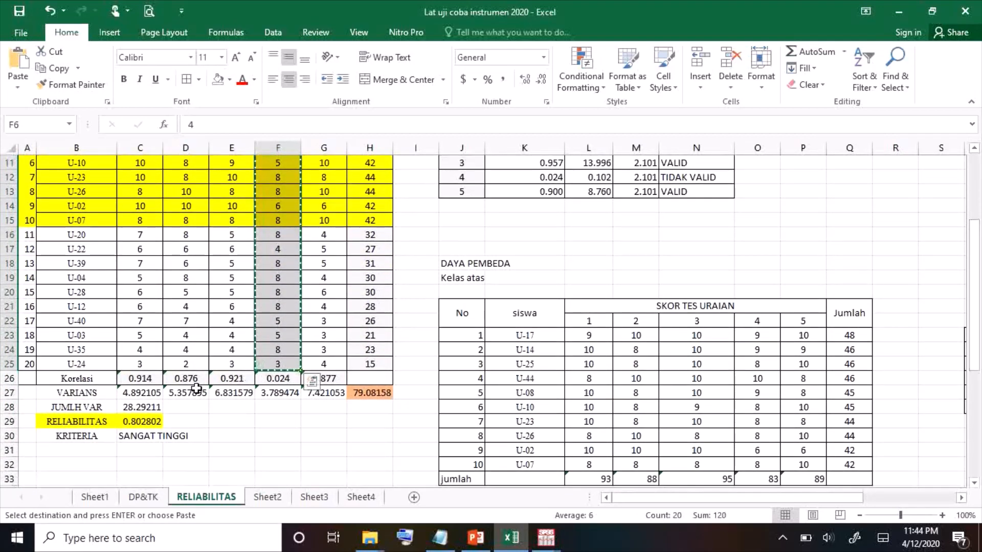
{"action": "left_click", "coordinate": [144, 379]}
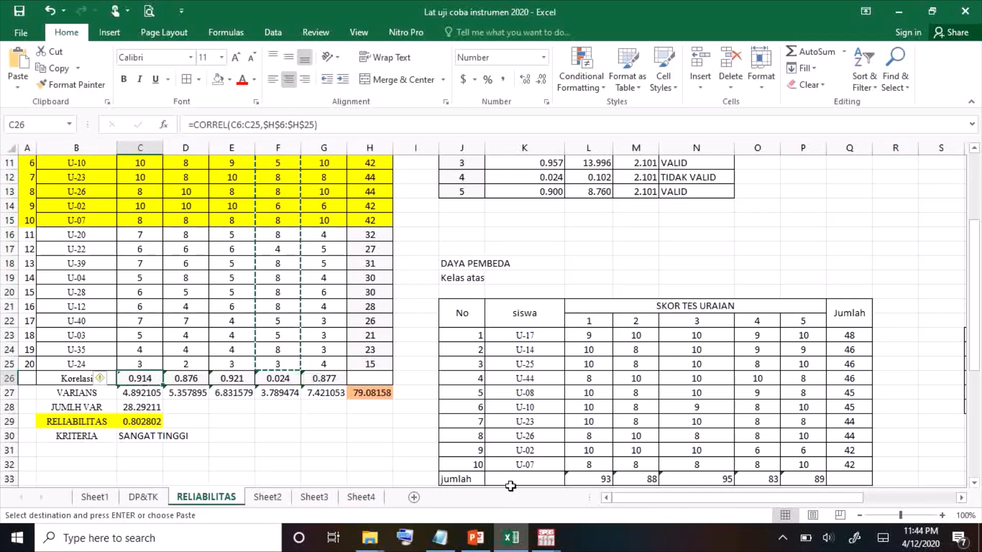
- Compare the x1 and y Pearson correlation in the SPSS output with the item 1 correlation in cell C26 of the Excel sheet
{"action": "left_click", "coordinate": [546, 538]}
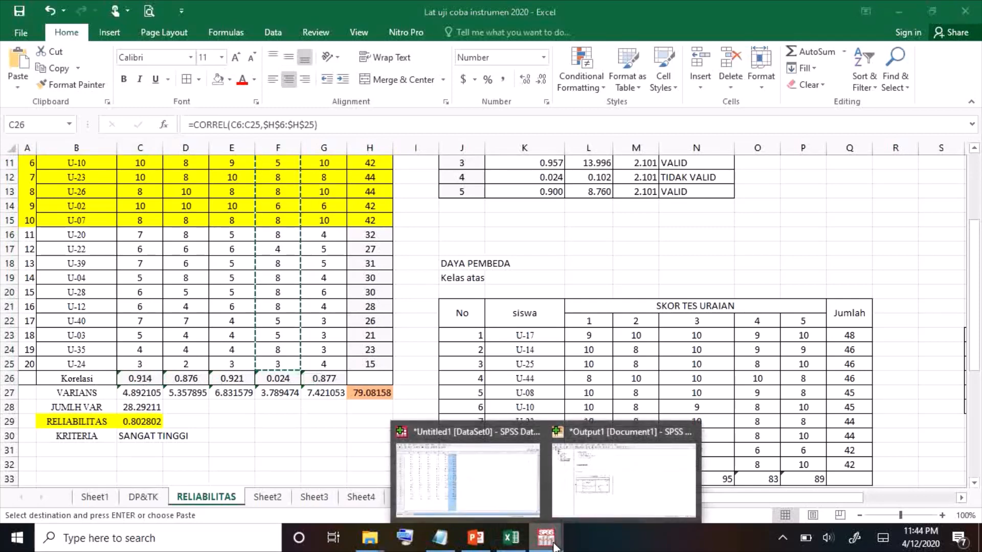
{"action": "left_click", "coordinate": [569, 489]}
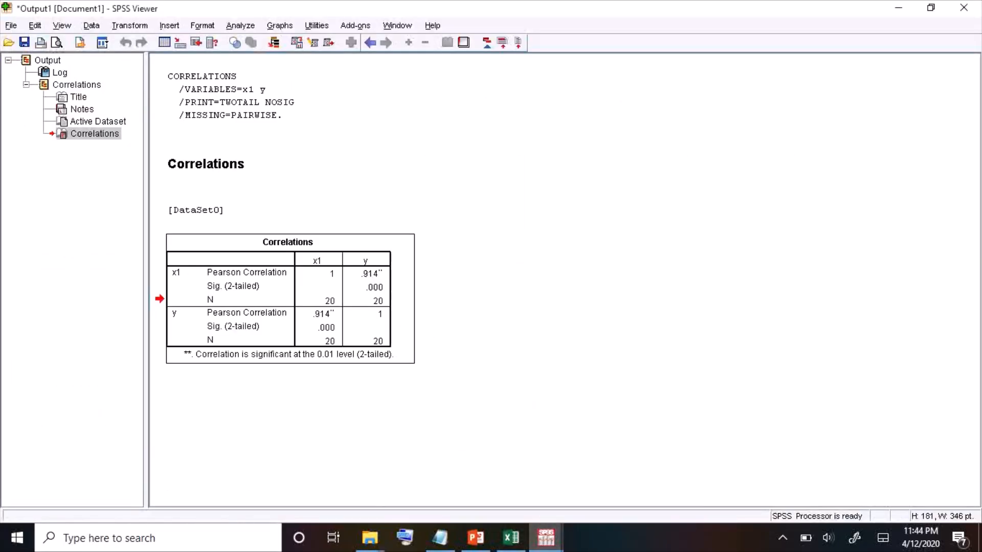
{"action": "left_click", "coordinate": [547, 539]}
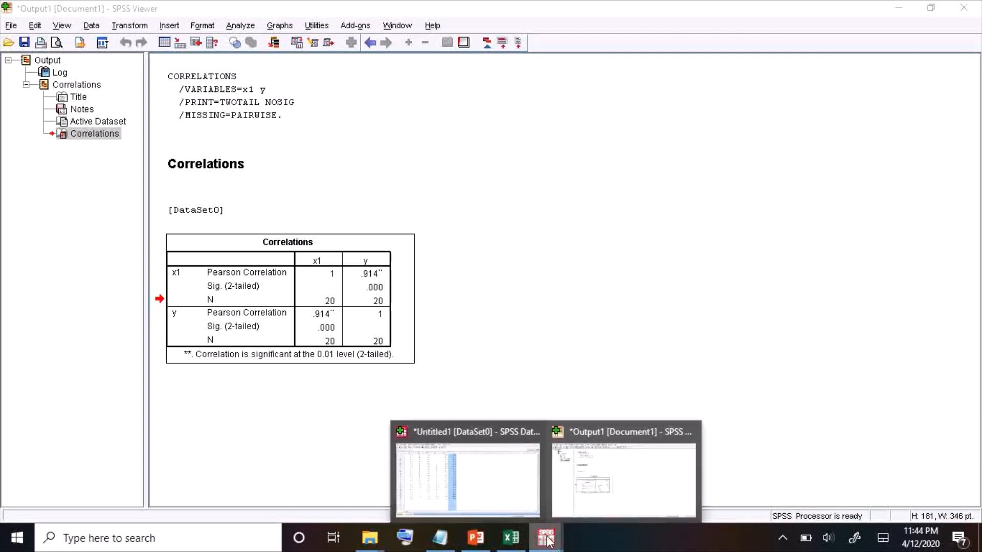
{"action": "left_click", "coordinate": [578, 501]}
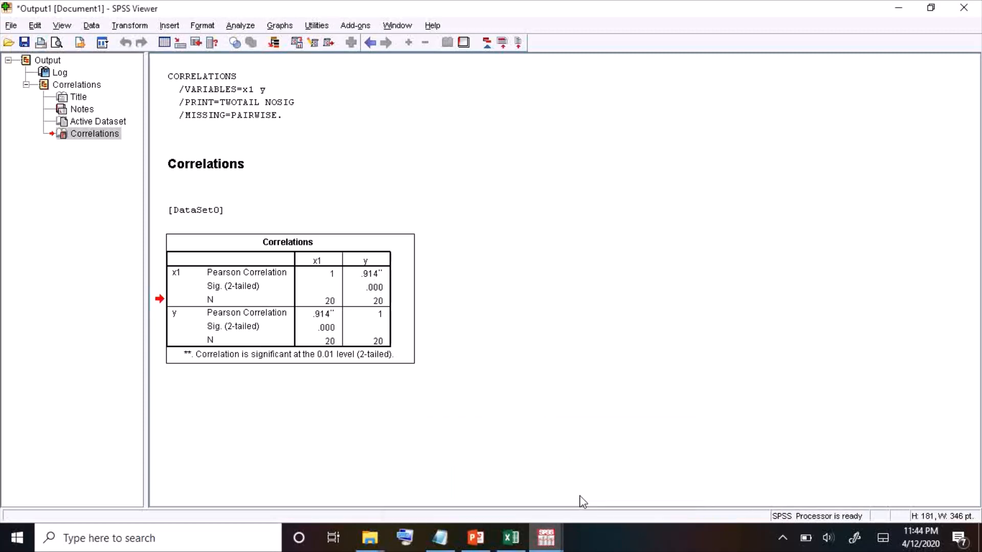
{"action": "left_click", "coordinate": [511, 538]}
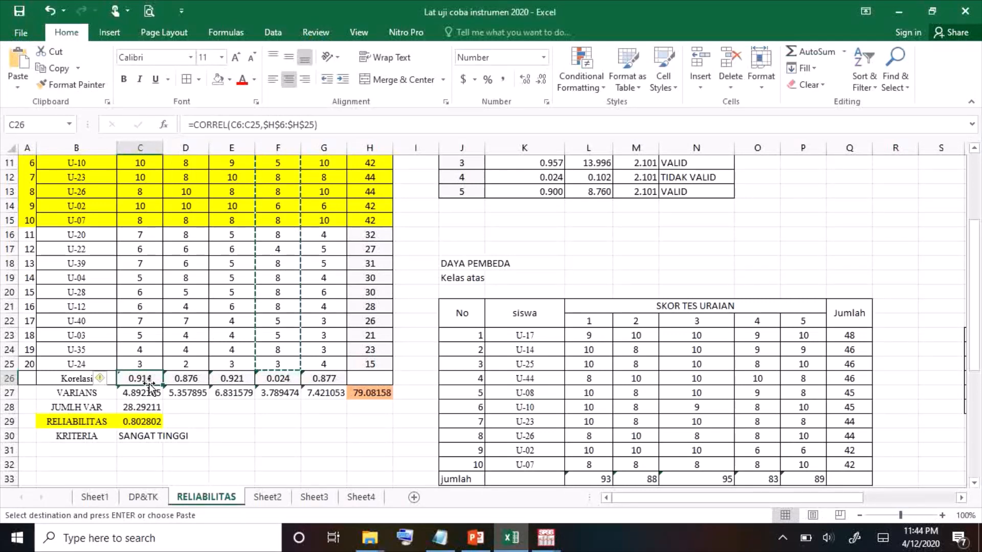
{"action": "left_click", "coordinate": [546, 538]}
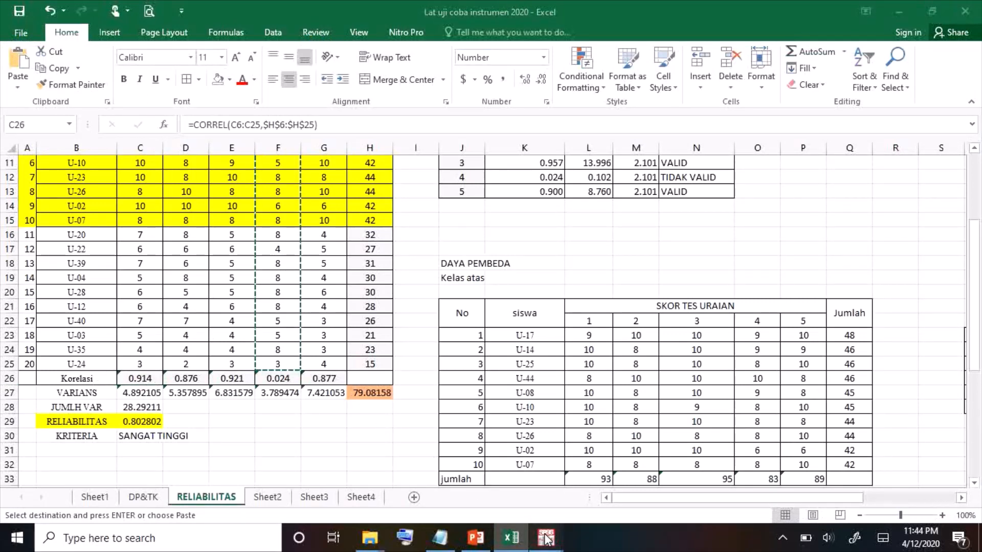
{"action": "left_click", "coordinate": [601, 490]}
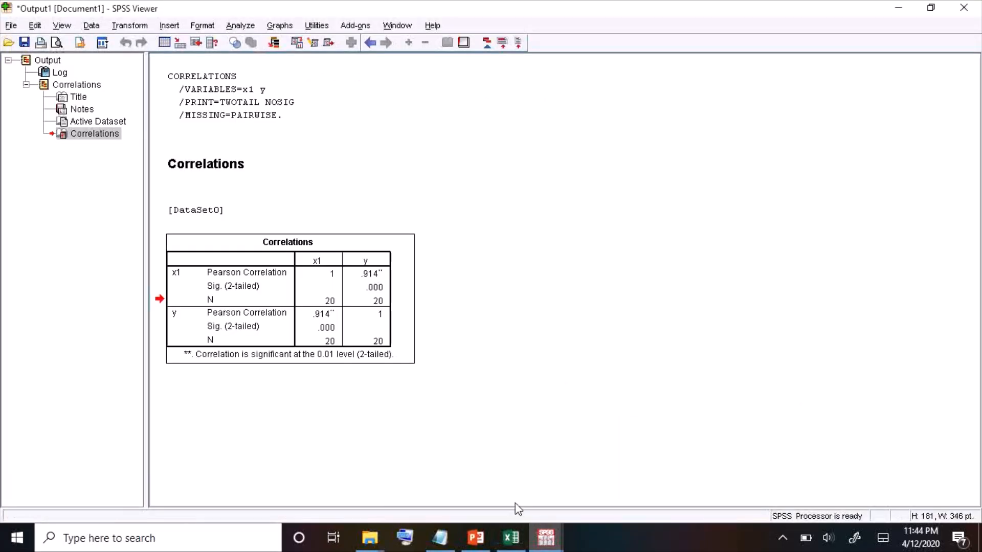
- Return to the SPSS dataset, reopen the bivariate correlation setup and remove x1 from the analysed variables
{"action": "left_click", "coordinate": [546, 538]}
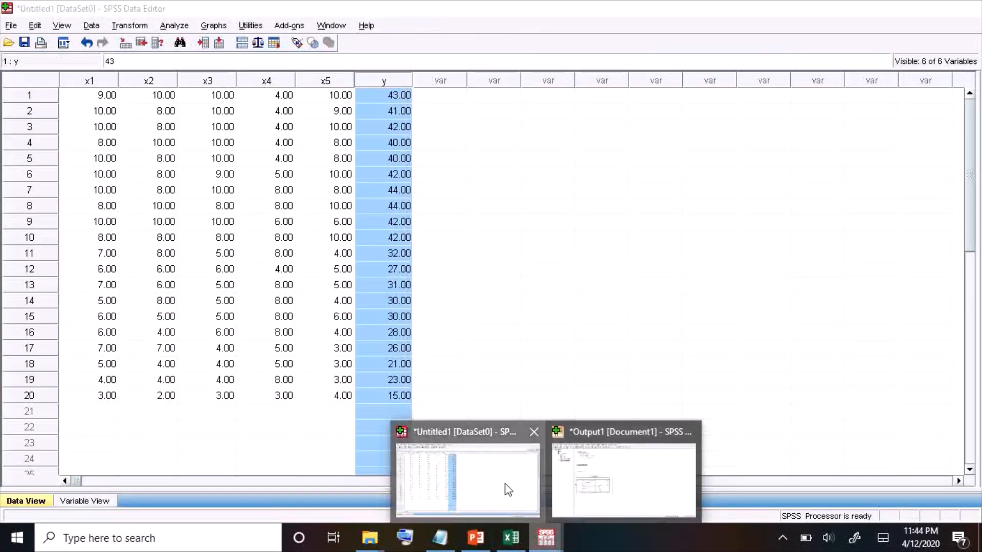
{"action": "left_click", "coordinate": [508, 489]}
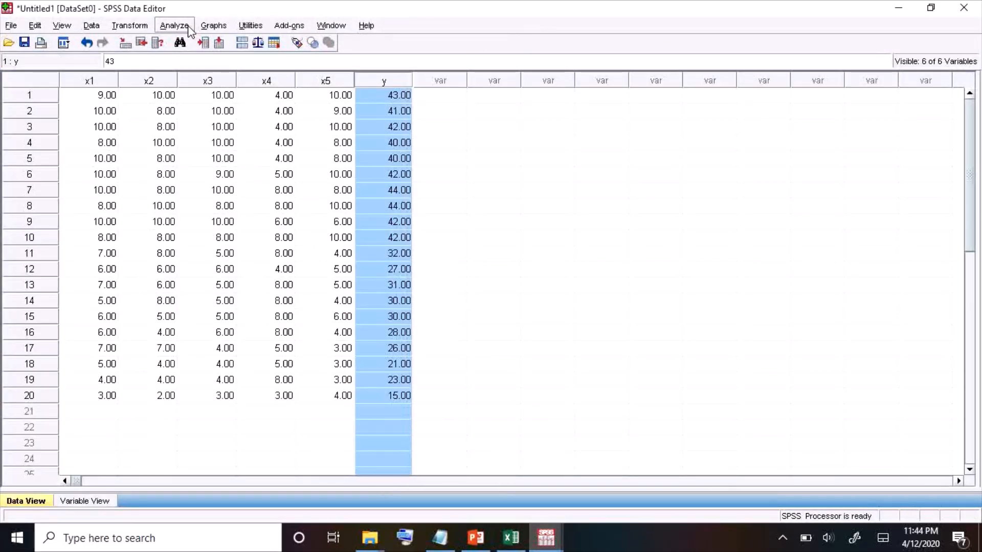
{"action": "left_click", "coordinate": [174, 26]}
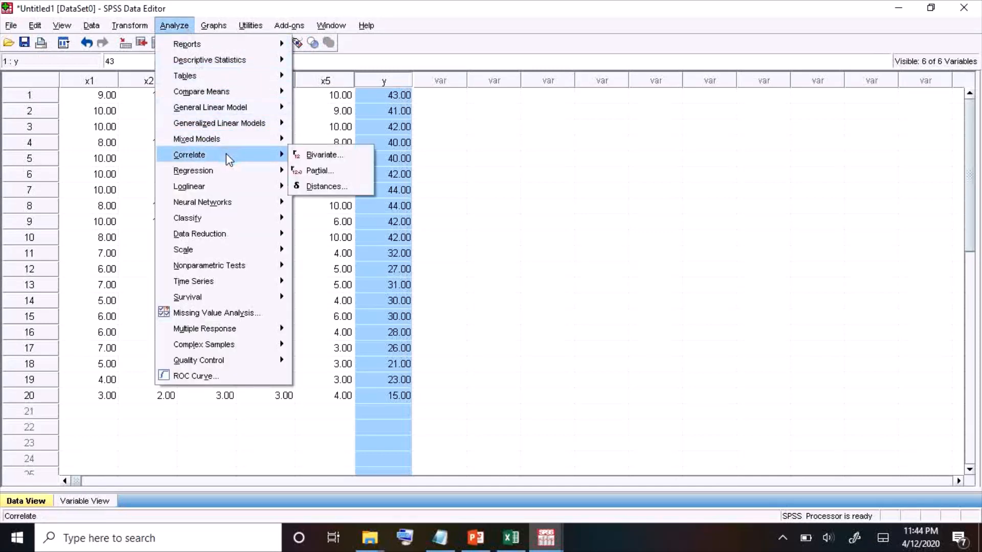
{"action": "mouse_move", "coordinate": [230, 155]}
{"action": "left_click", "coordinate": [310, 155]}
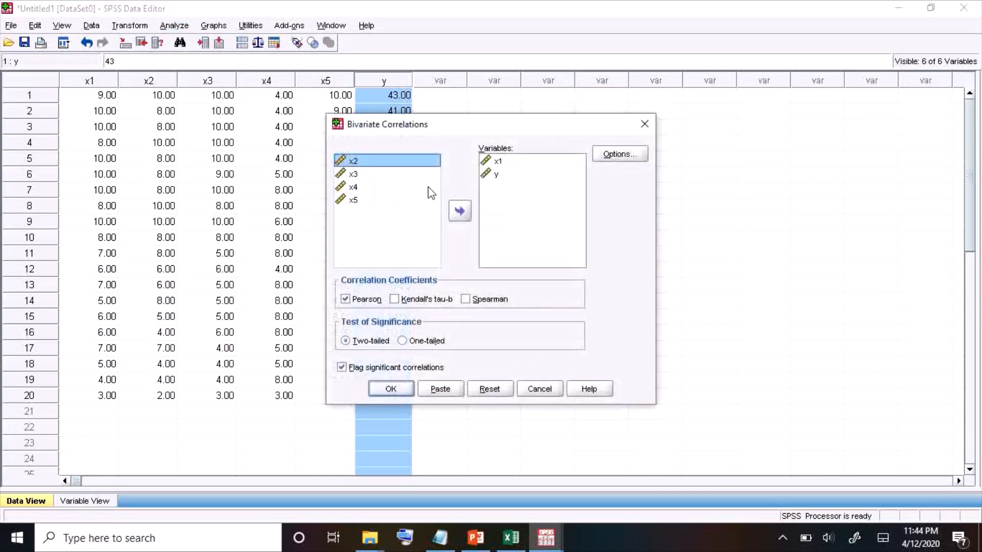
{"action": "left_click", "coordinate": [495, 162]}
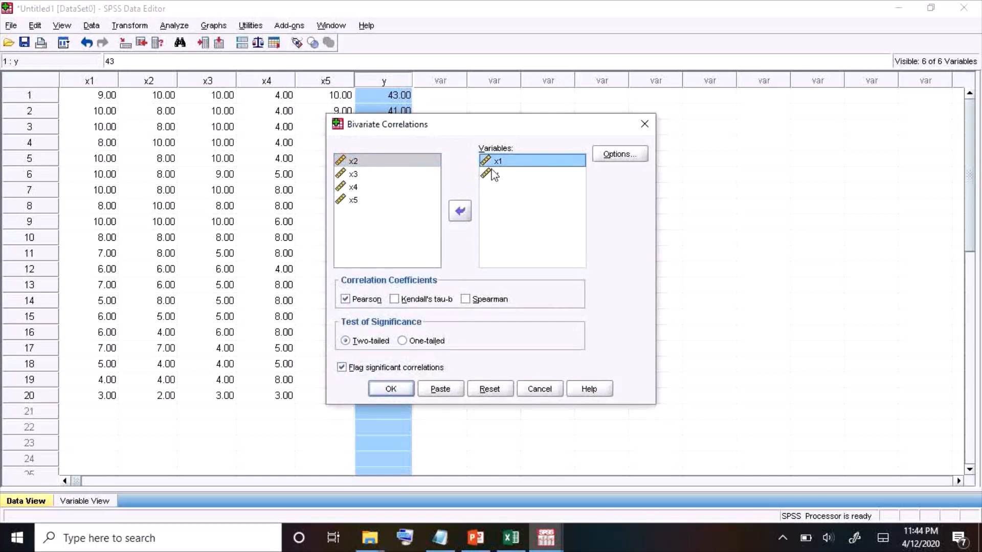
{"action": "left_click", "coordinate": [460, 211]}
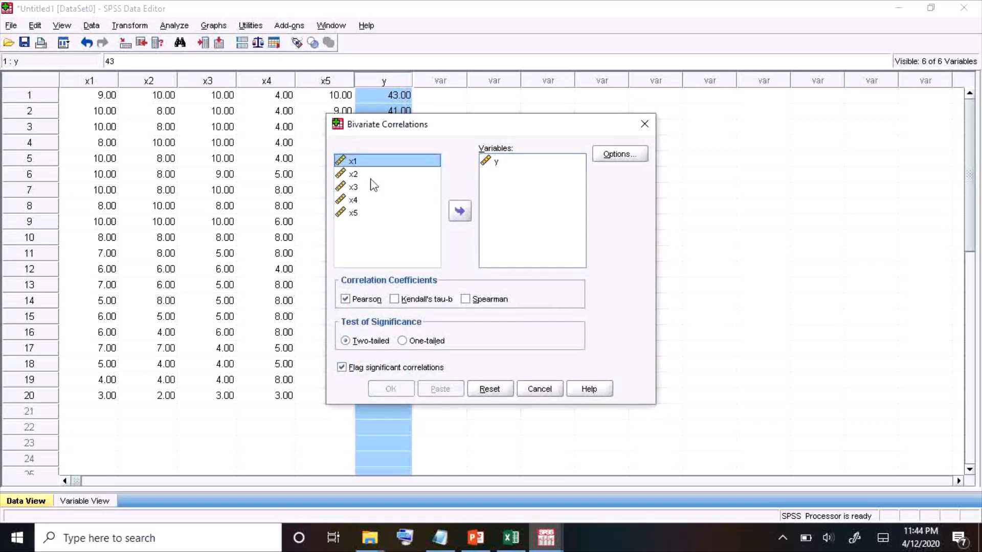
- Add x2 to the analysis, place y after it, and run the two-tailed Pearson correlation of x2 and y
{"action": "left_click", "coordinate": [358, 174]}
{"action": "left_click", "coordinate": [461, 211]}
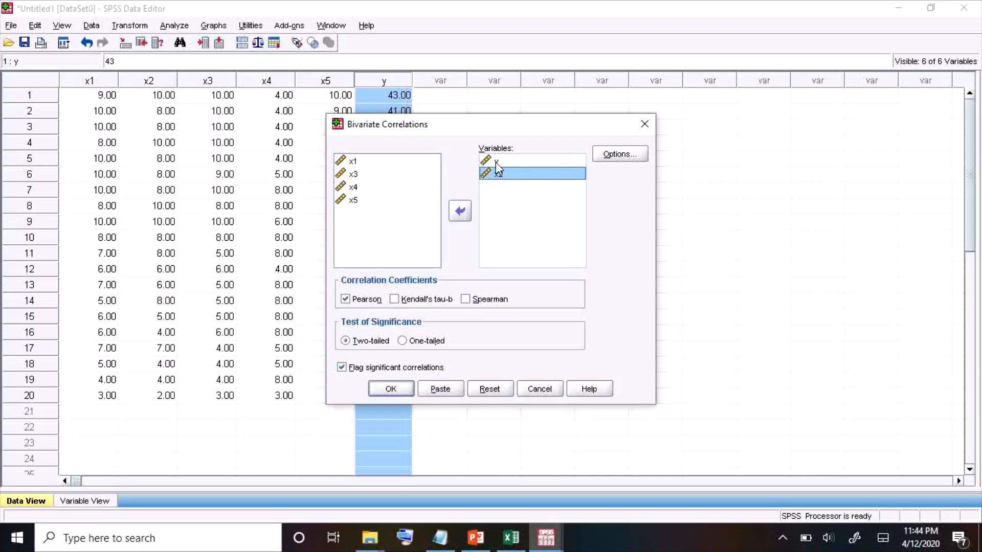
{"action": "left_click", "coordinate": [495, 163]}
{"action": "left_click", "coordinate": [460, 211]}
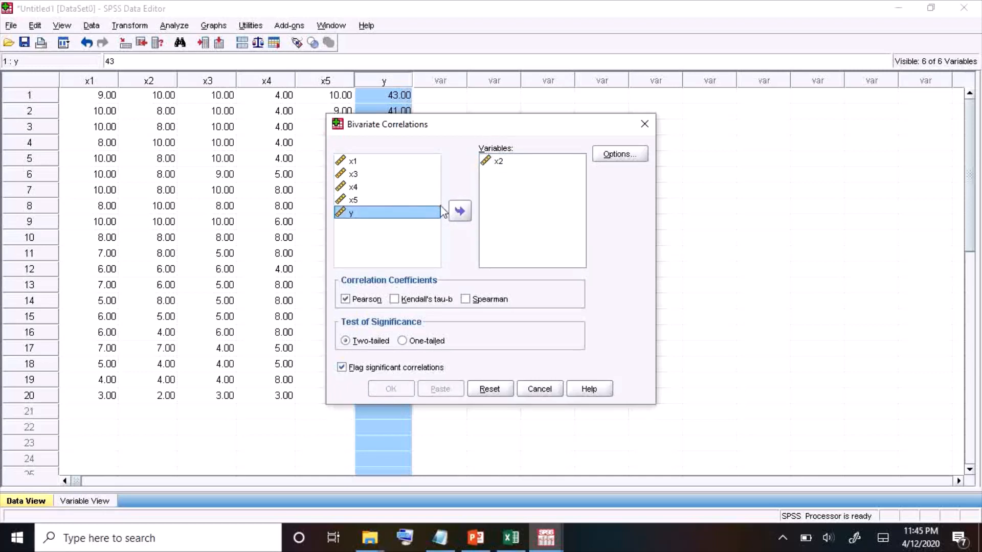
{"action": "left_click", "coordinate": [459, 211]}
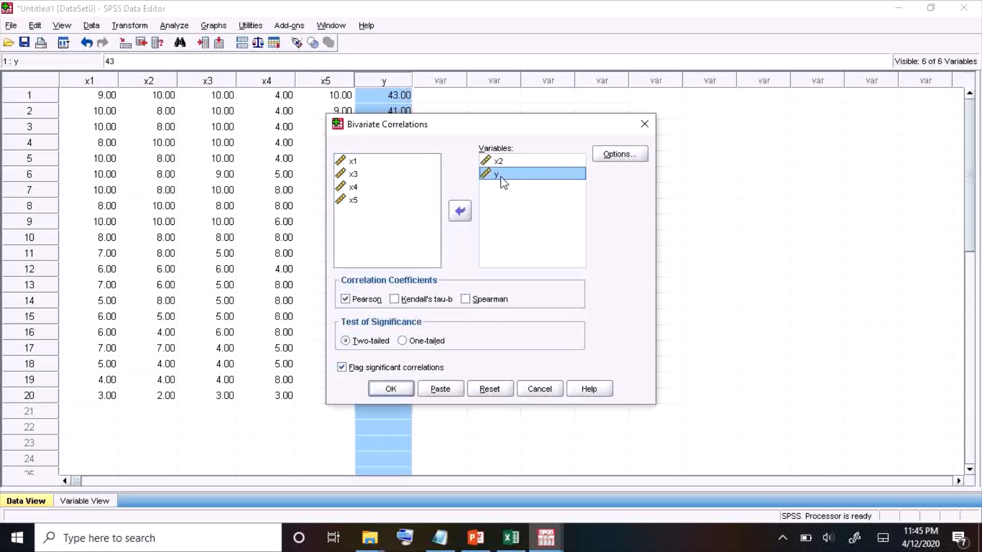
{"action": "left_click", "coordinate": [398, 390]}
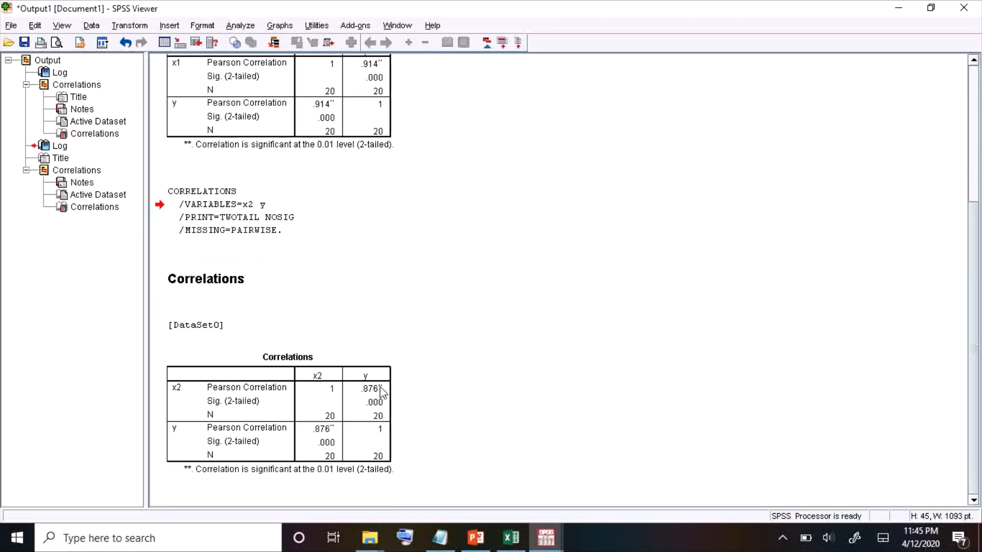
- Switch to Excel to check the item 2 correlation in cell D26, and compare it with the x2 and y table in the SPSS output
{"action": "left_click", "coordinate": [513, 538]}
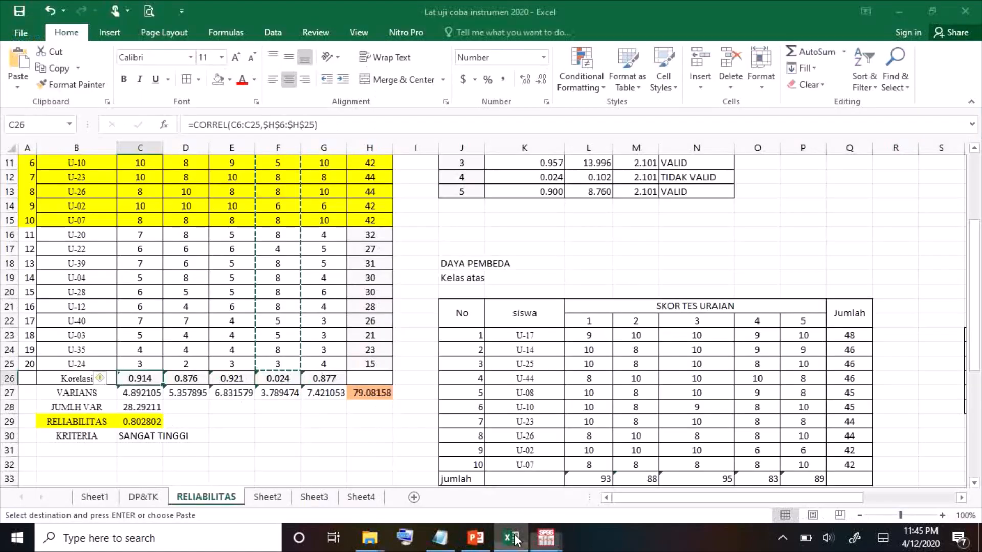
{"action": "left_click", "coordinate": [184, 379]}
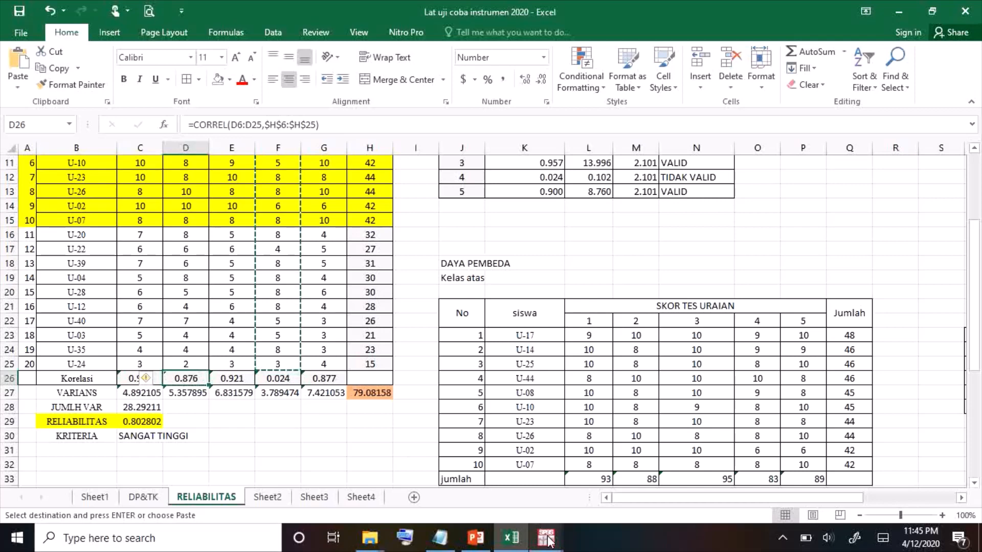
{"action": "mouse_move", "coordinate": [548, 539]}
{"action": "left_click", "coordinate": [611, 504]}
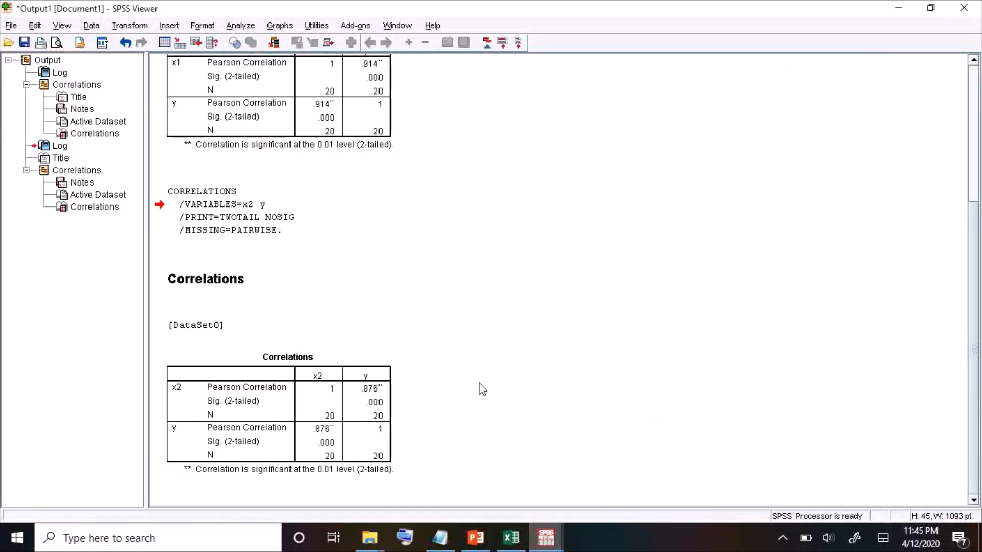
- Return to the SPSS dataset, reopen the bivariate correlation setup and remove both x2 and y from the analysed variables
{"action": "left_click", "coordinate": [543, 543]}
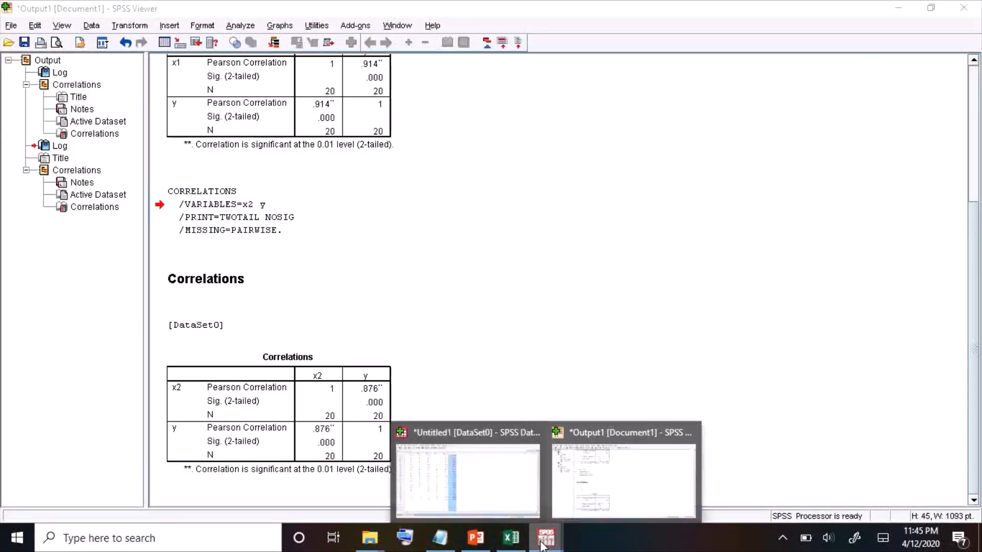
{"action": "left_click", "coordinate": [498, 514]}
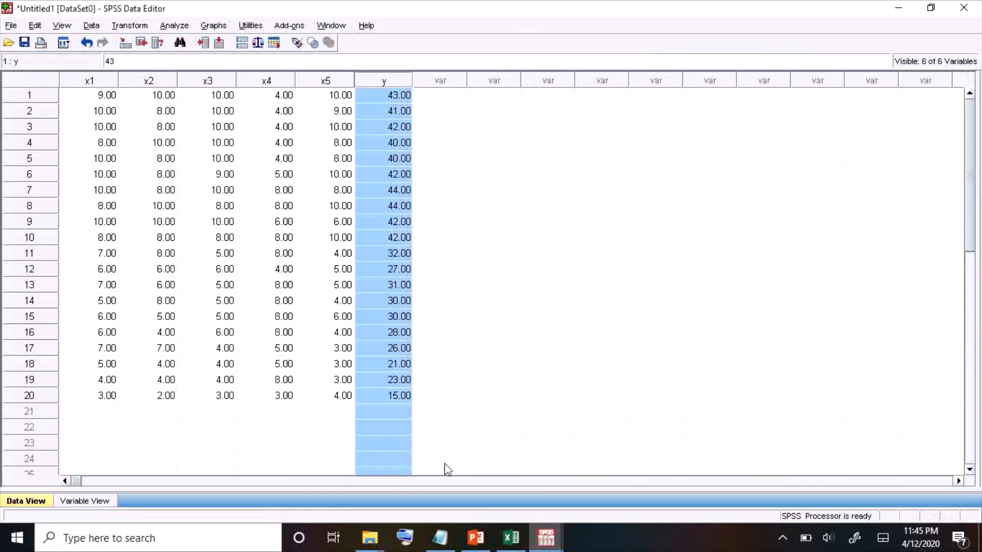
{"action": "left_click", "coordinate": [174, 25]}
{"action": "mouse_move", "coordinate": [237, 155]}
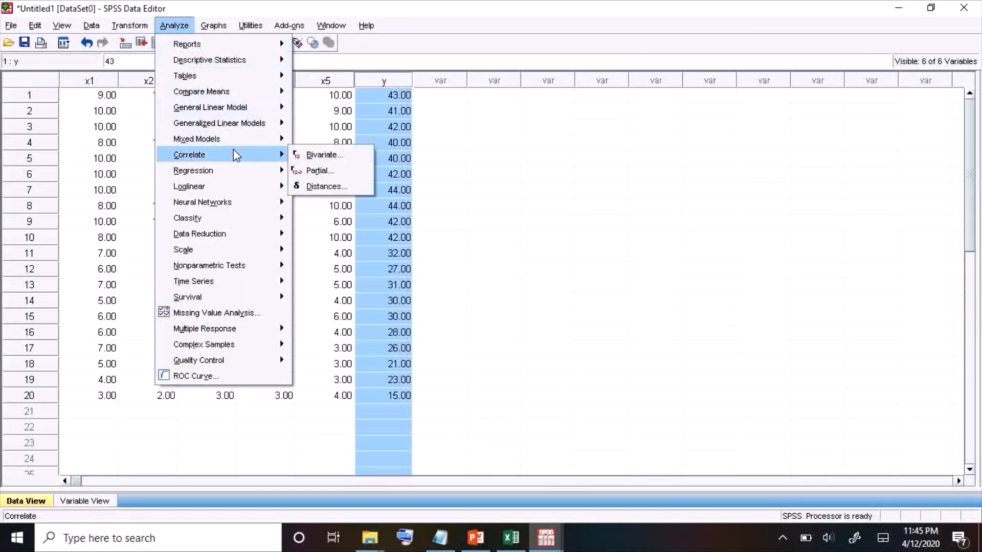
{"action": "left_click", "coordinate": [311, 155]}
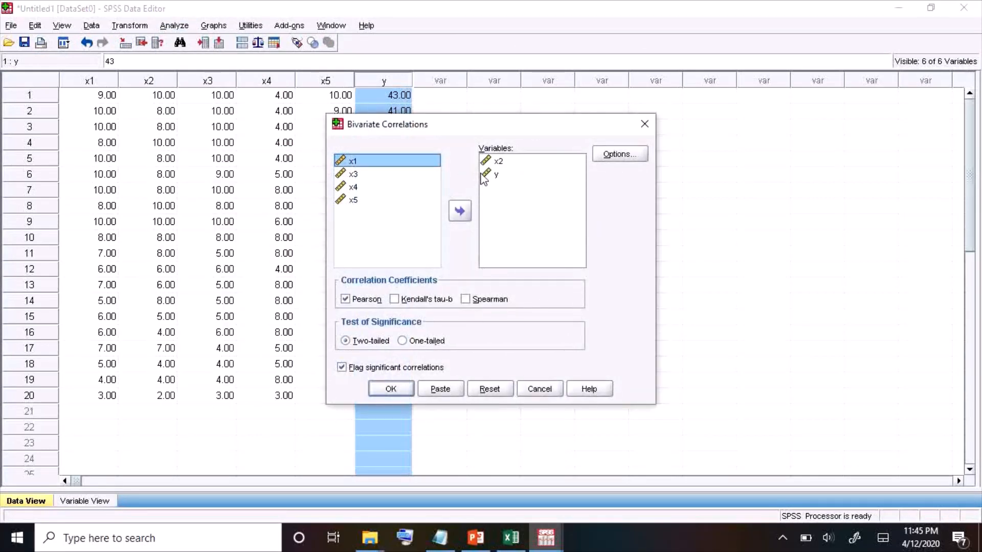
{"action": "left_click", "coordinate": [495, 162]}
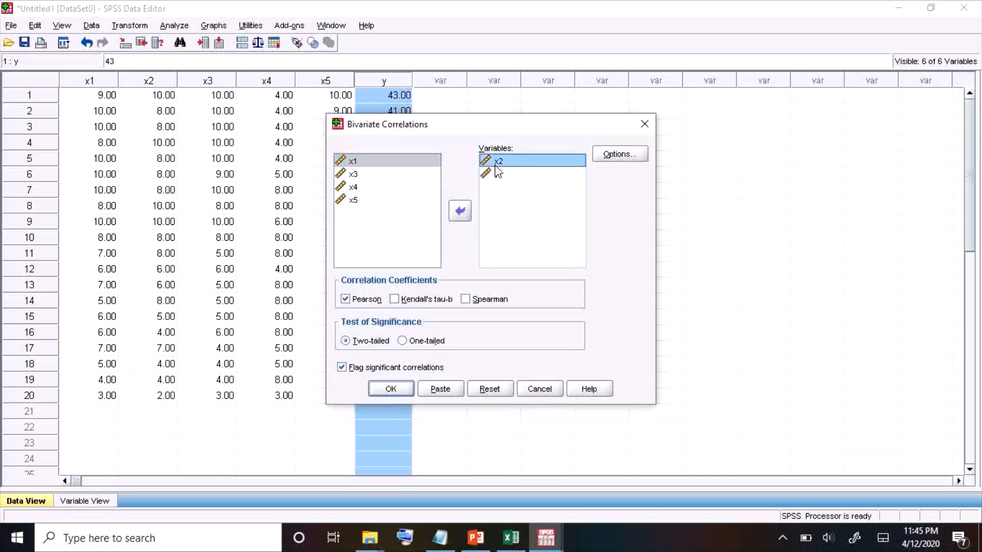
{"action": "left_click", "coordinate": [471, 209]}
{"action": "left_click", "coordinate": [491, 163]}
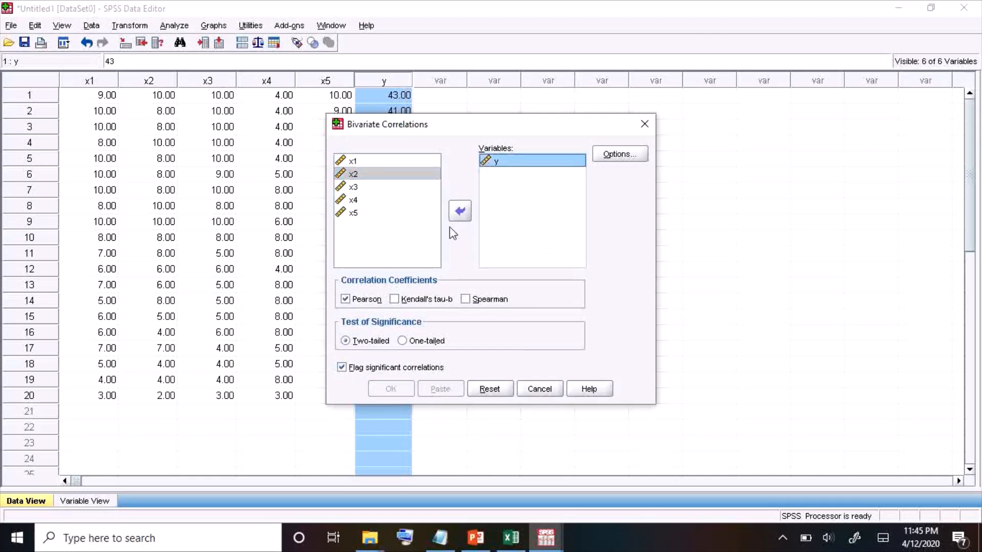
{"action": "left_click", "coordinate": [459, 210]}
- Add x3 and y as the analysed variables, run their two-tailed Pearson correlation, and view the resulting Correlations table
{"action": "left_click", "coordinate": [356, 188]}
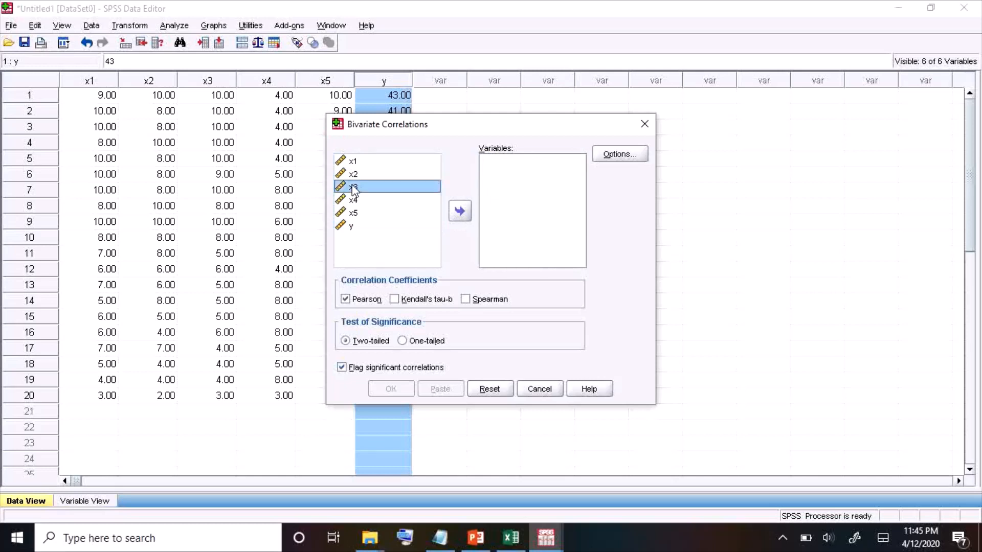
{"action": "left_click", "coordinate": [462, 210]}
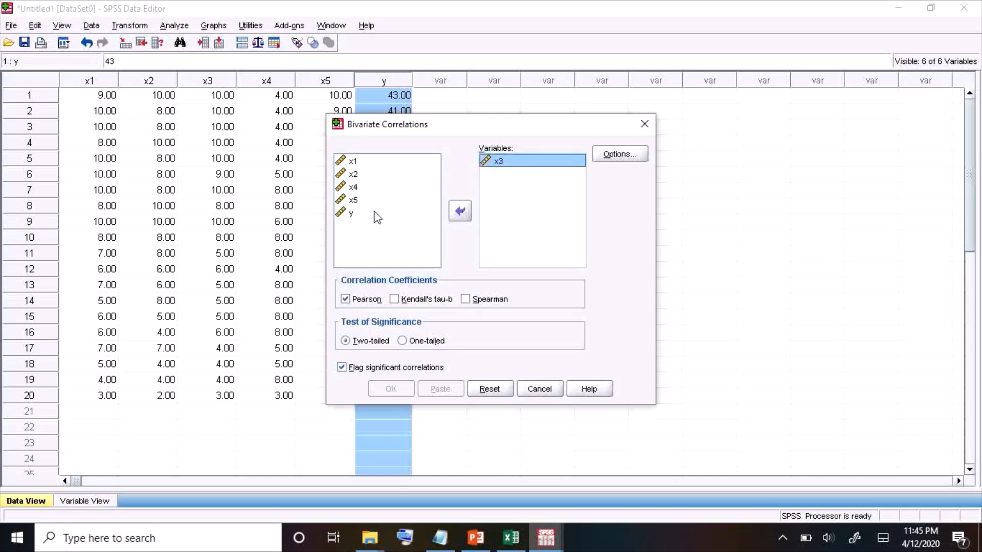
{"action": "left_click", "coordinate": [349, 213]}
{"action": "left_click", "coordinate": [460, 211]}
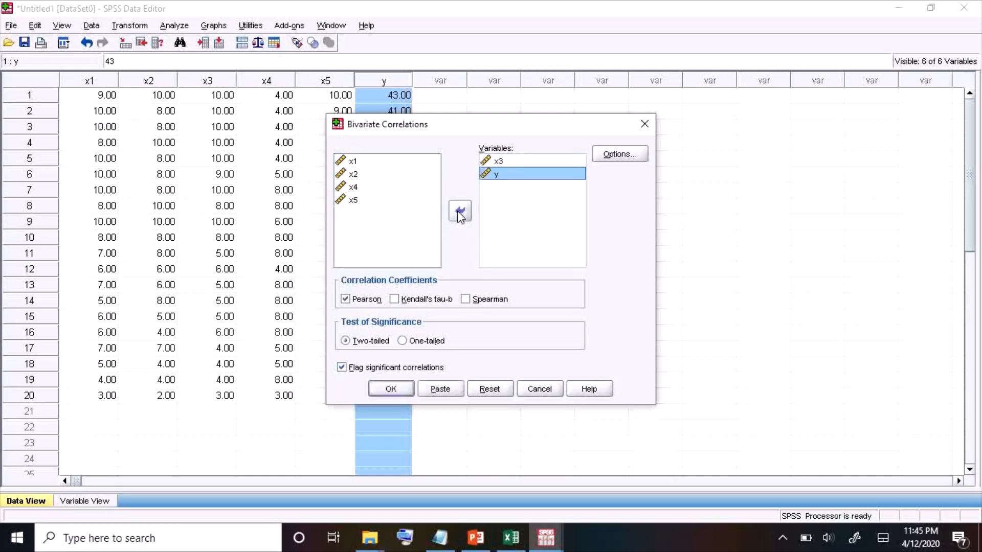
{"action": "left_click", "coordinate": [392, 390]}
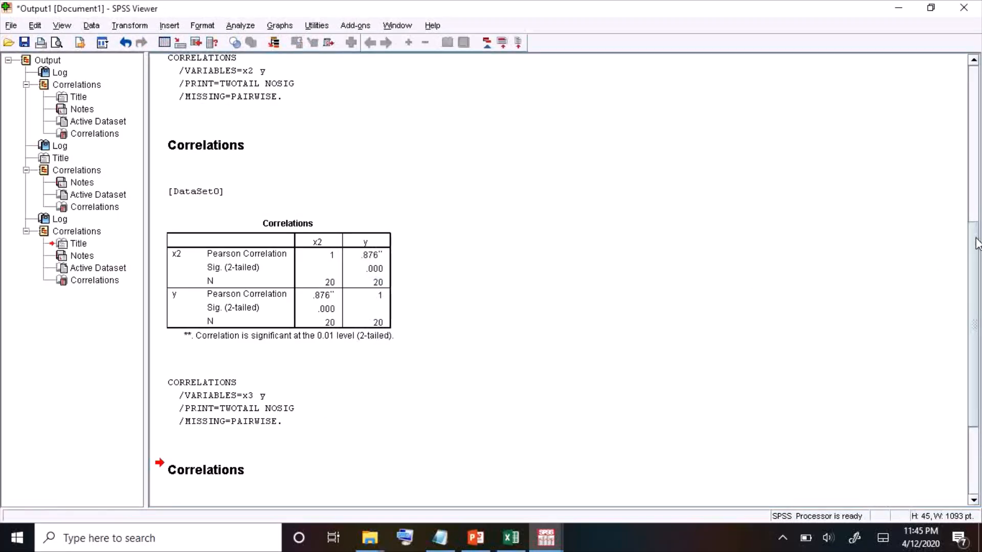
{"action": "scroll", "coordinate": [976, 244], "scroll_direction": "down", "scroll_amount": 5}
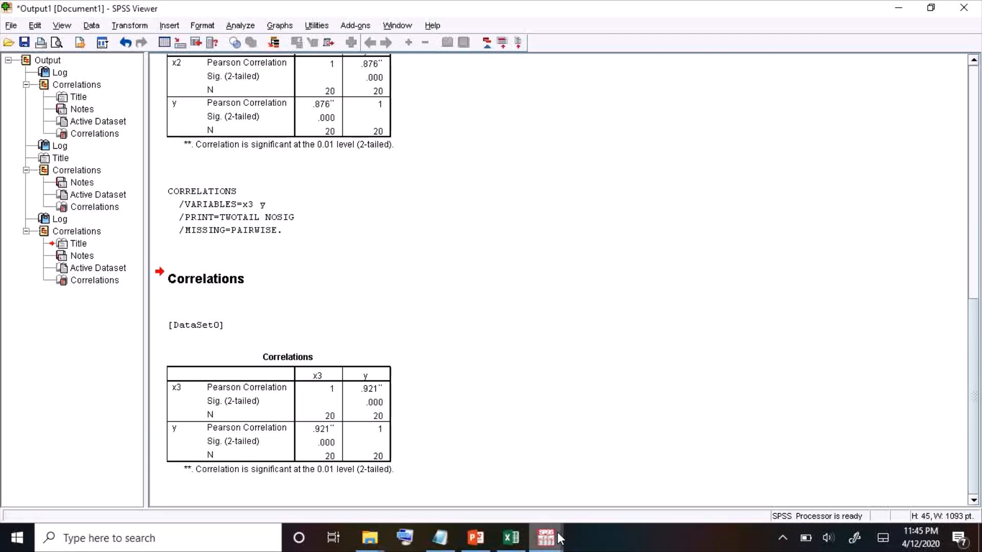
- Return to the SPSS dataset, reopen the bivariate correlation setup and remove x3 and y from the analysed variables
{"action": "mouse_move", "coordinate": [549, 537]}
{"action": "mouse_move", "coordinate": [499, 497]}
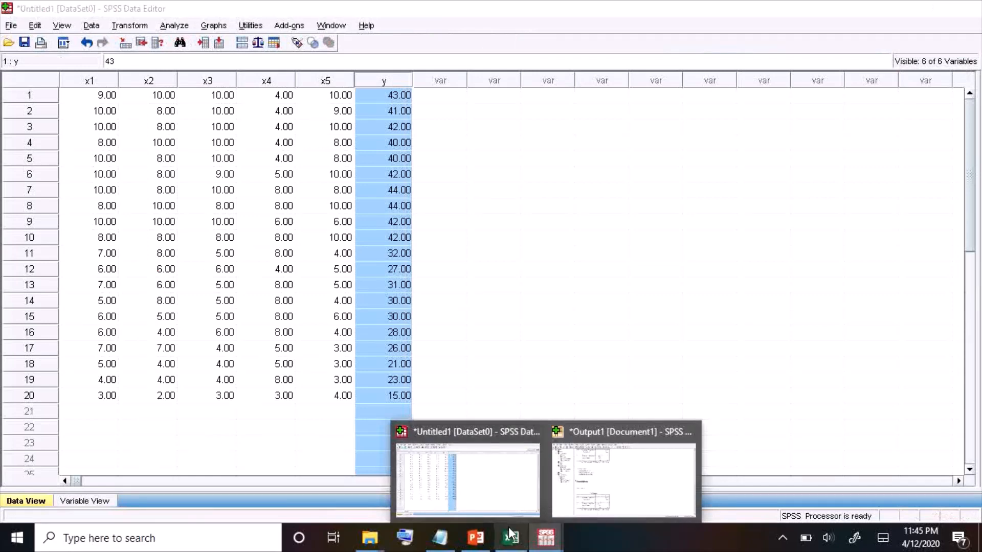
{"action": "left_click", "coordinate": [509, 502]}
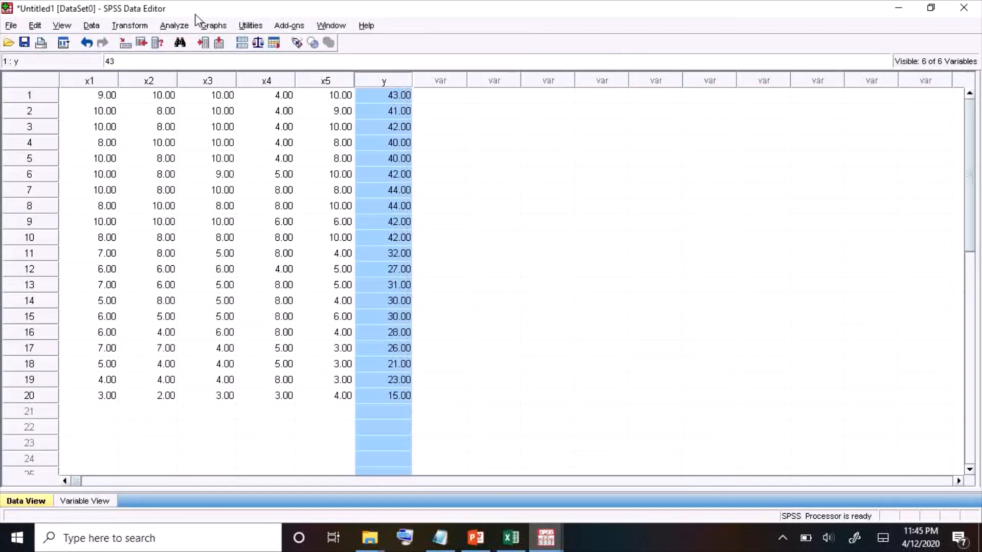
{"action": "left_click", "coordinate": [174, 25]}
{"action": "mouse_move", "coordinate": [207, 157]}
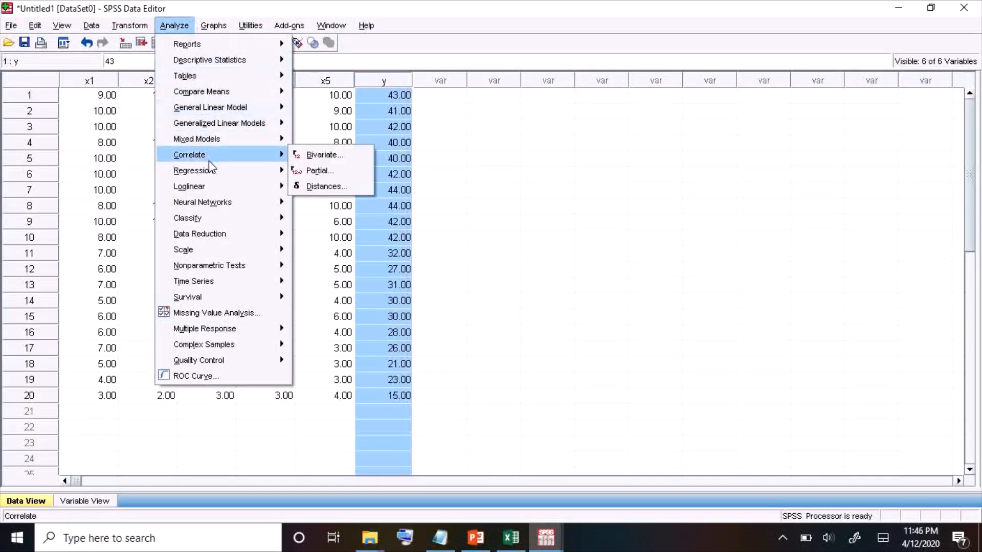
{"action": "left_click", "coordinate": [315, 154]}
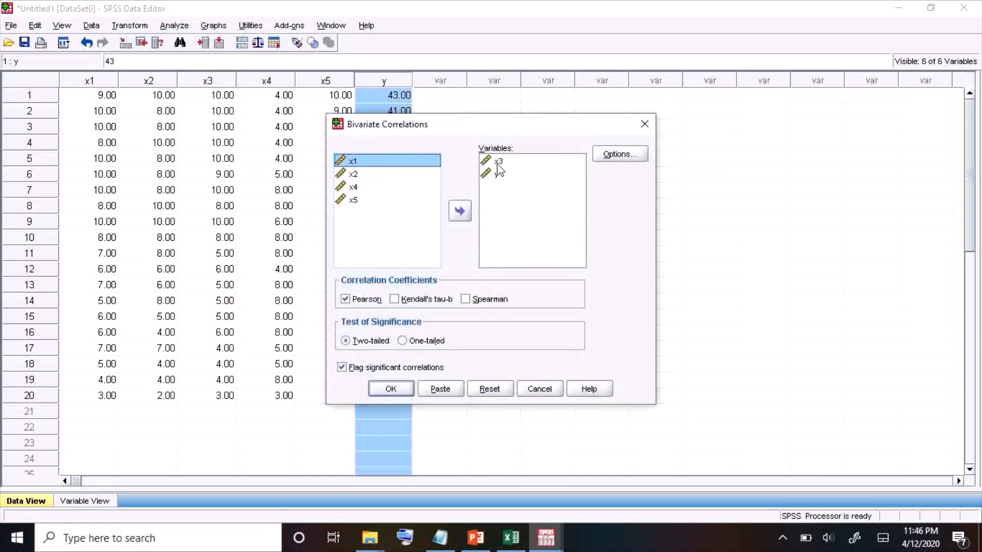
{"action": "left_click", "coordinate": [497, 161]}
{"action": "left_click", "coordinate": [463, 215]}
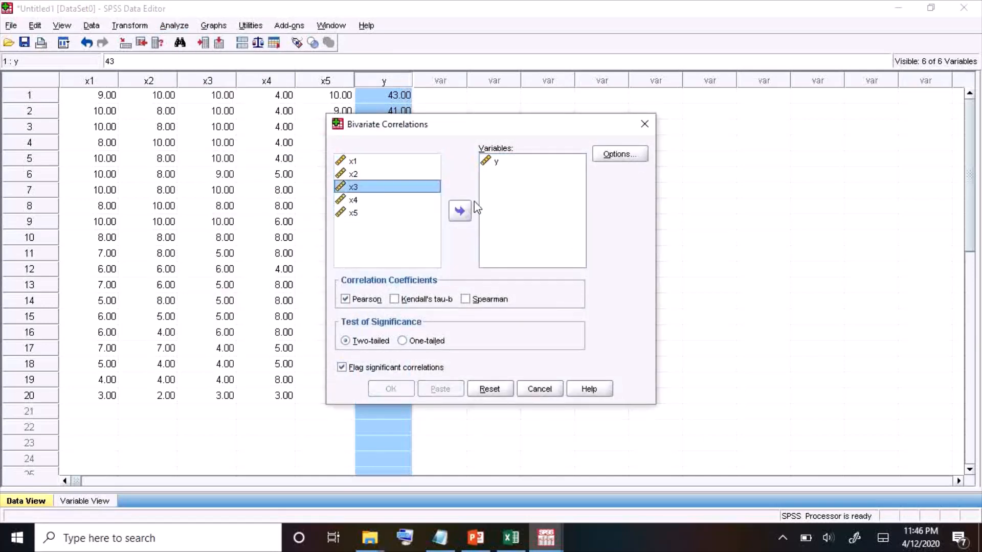
{"action": "left_click", "coordinate": [493, 163]}
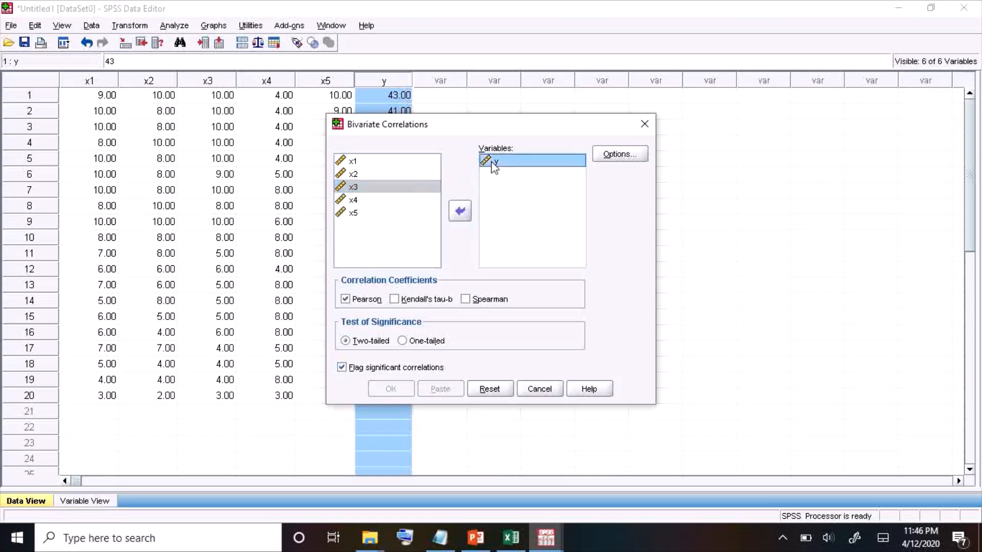
{"action": "left_click", "coordinate": [460, 215]}
- Add x4 and y as the analysed variables and run their two-tailed Pearson correlation
{"action": "left_click", "coordinate": [349, 202]}
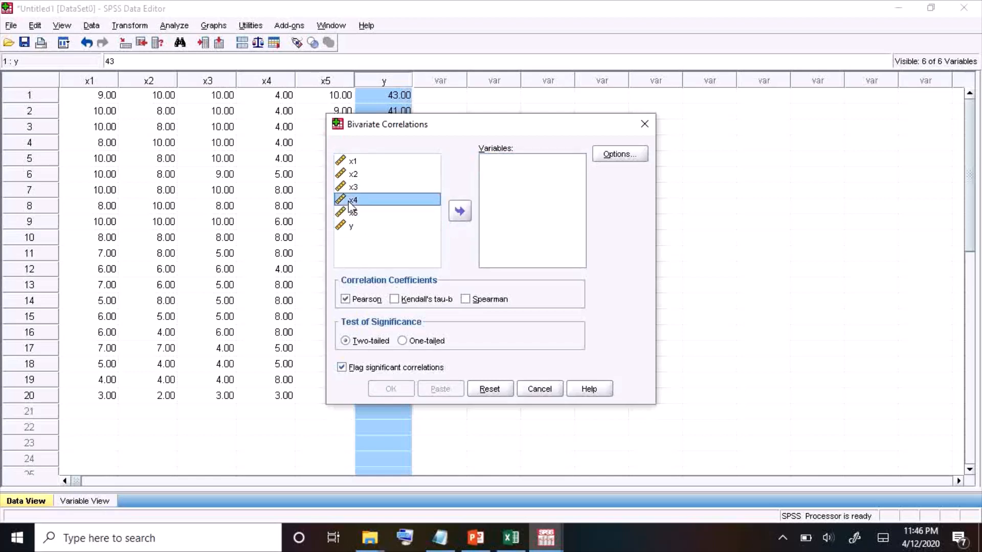
{"action": "left_click", "coordinate": [459, 209]}
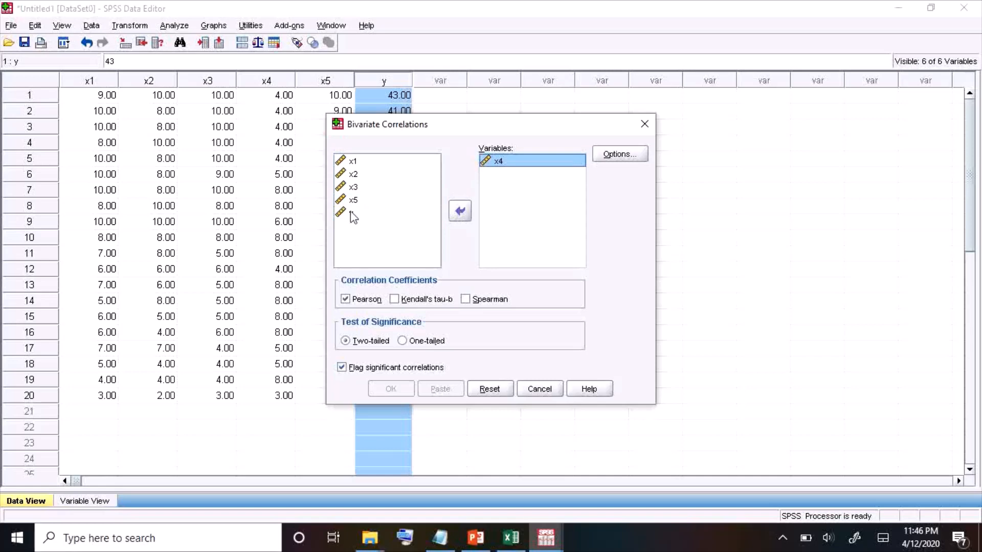
{"action": "left_click", "coordinate": [351, 214]}
{"action": "left_click", "coordinate": [460, 211]}
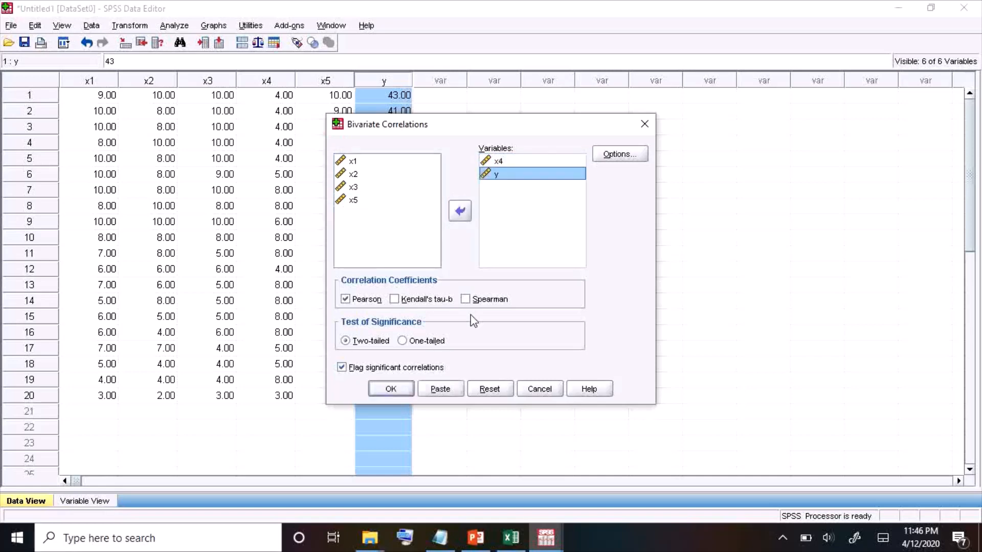
{"action": "left_click", "coordinate": [390, 388]}
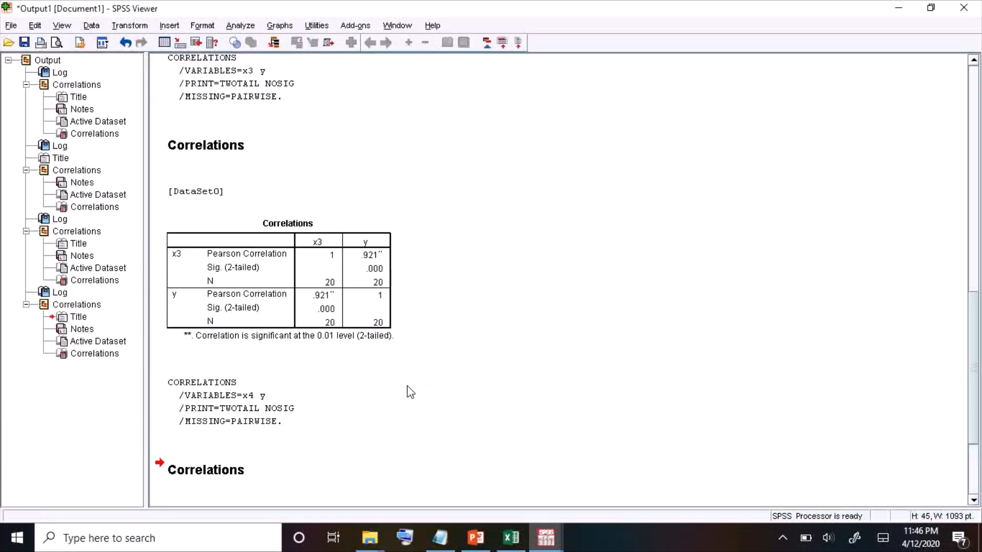
- Go back to the dataset, reopen the bivariate correlation setup and clear x4 and y from the analysed variables
{"action": "mouse_move", "coordinate": [546, 537]}
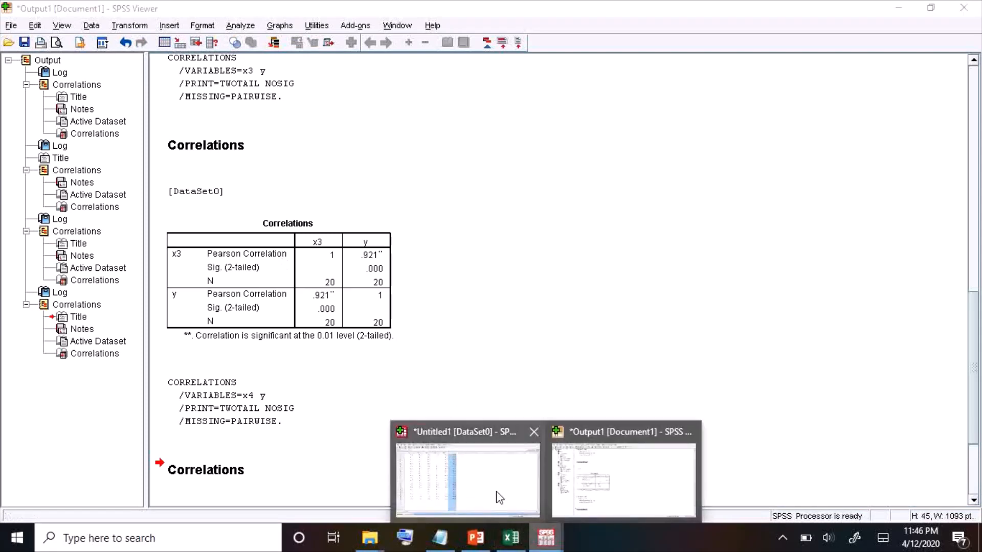
{"action": "left_click", "coordinate": [499, 496]}
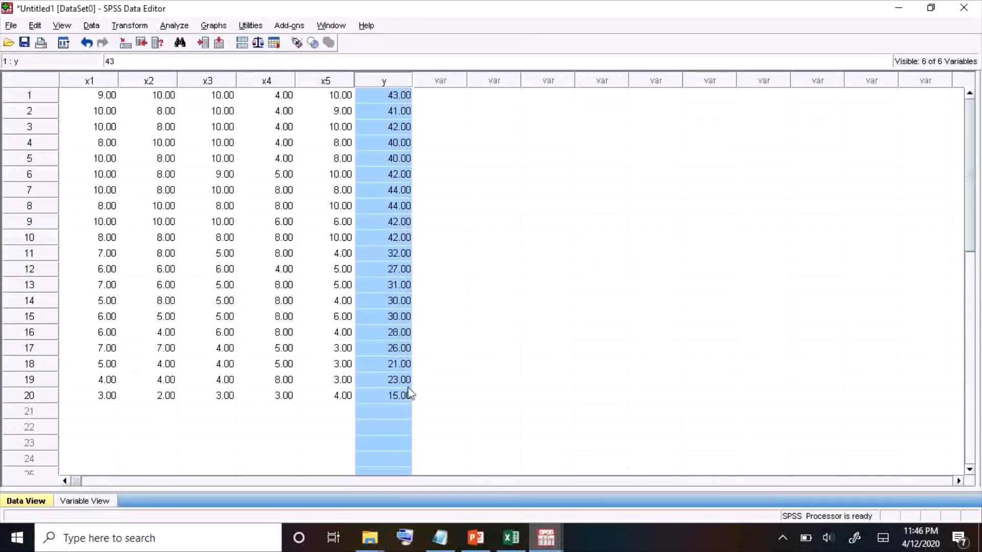
{"action": "left_click", "coordinate": [174, 26]}
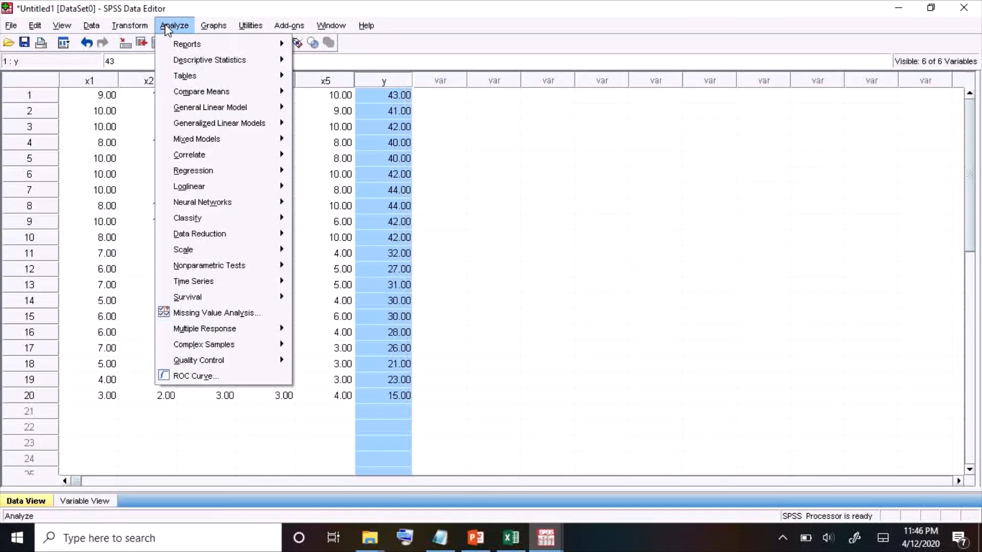
{"action": "mouse_move", "coordinate": [196, 156]}
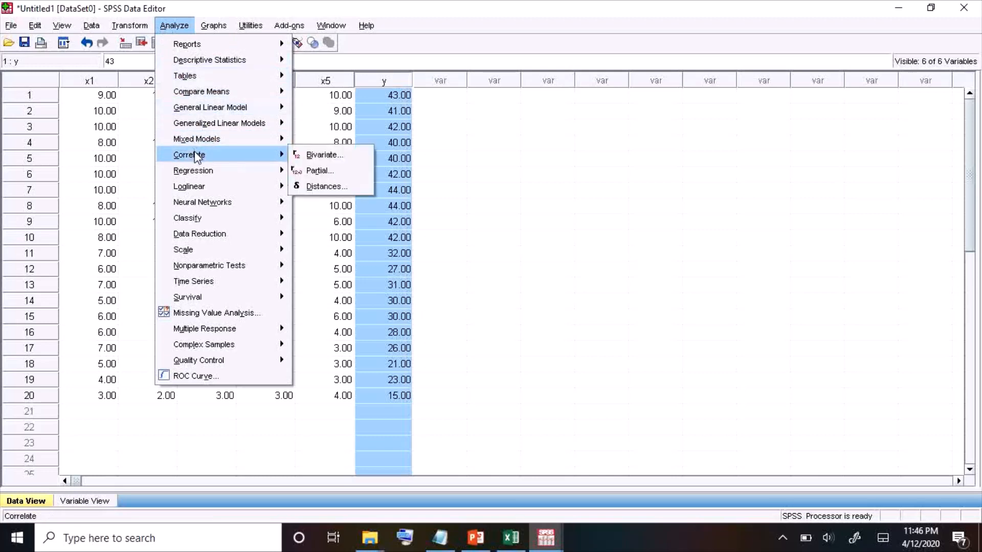
{"action": "left_click", "coordinate": [310, 155]}
{"action": "left_click", "coordinate": [497, 161]}
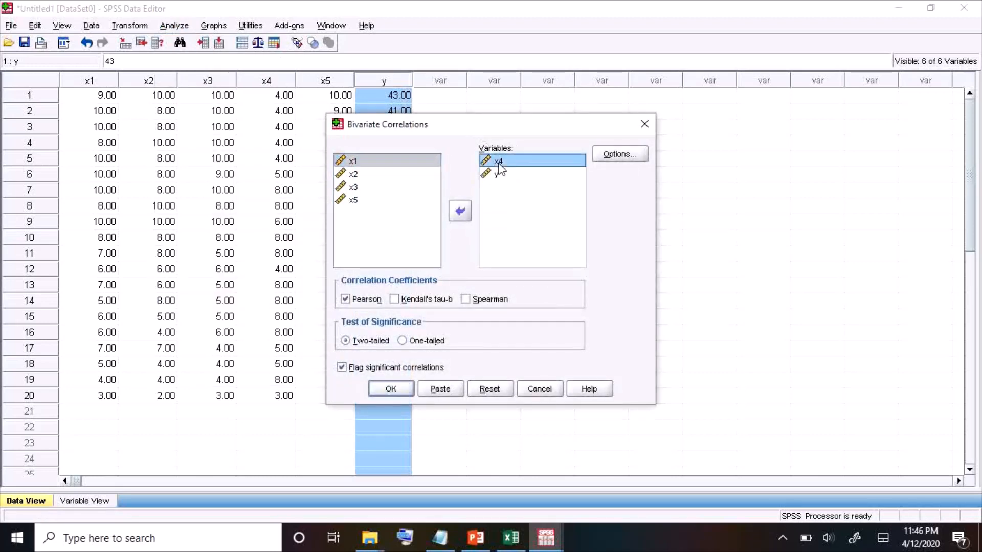
{"action": "left_click", "coordinate": [459, 210]}
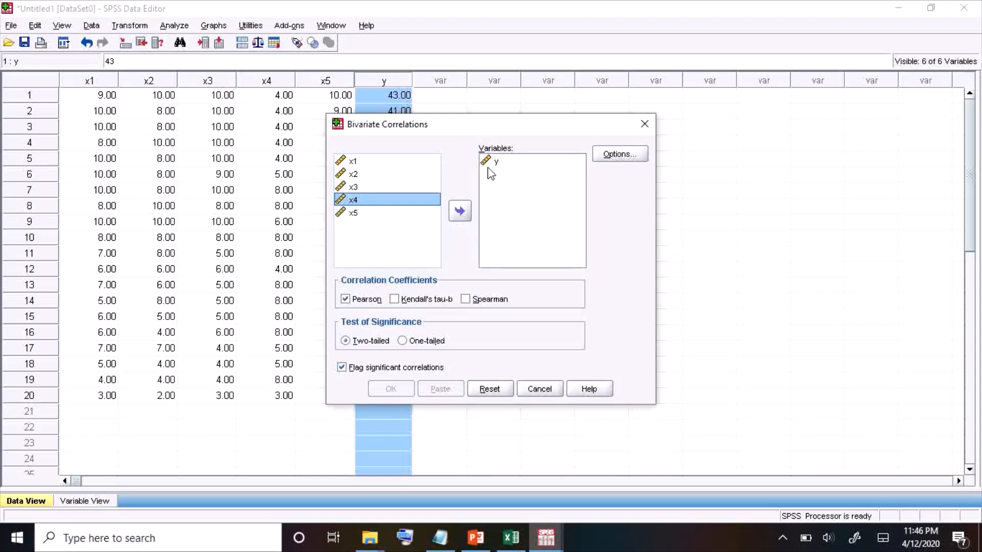
{"action": "left_click", "coordinate": [490, 163]}
{"action": "left_click", "coordinate": [459, 211]}
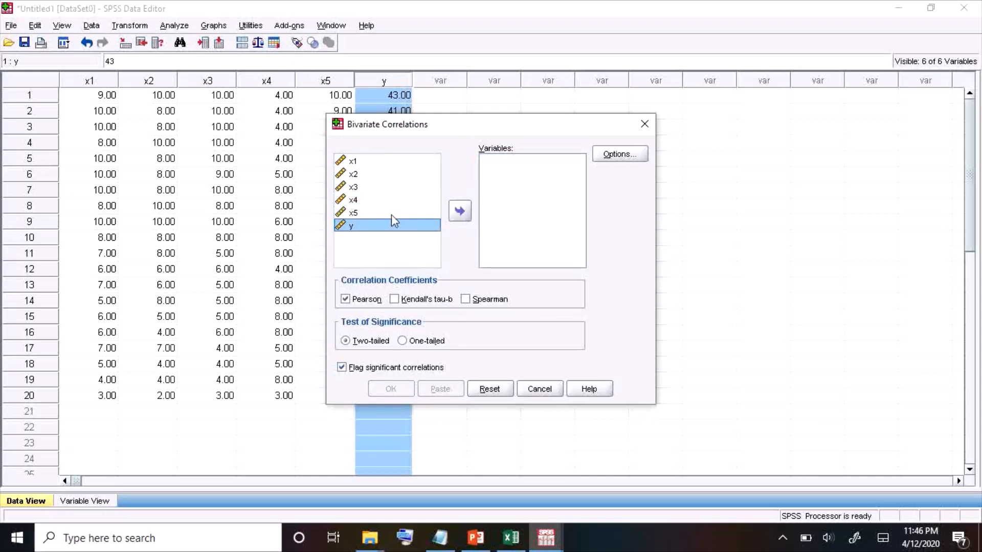
- Add x5 and y as the analysed variables and run their two-tailed Pearson correlation
{"action": "left_click", "coordinate": [348, 214]}
{"action": "left_click", "coordinate": [465, 213]}
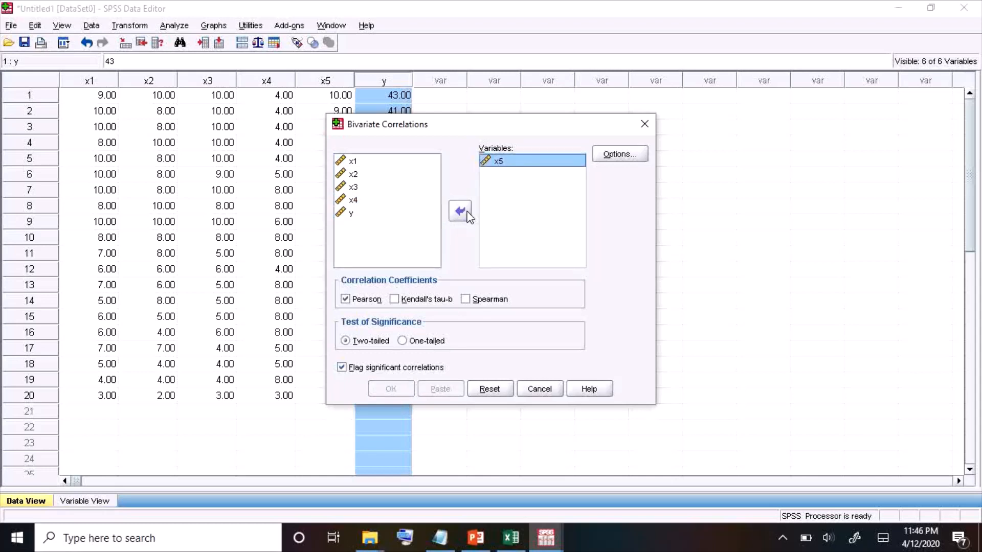
{"action": "left_click", "coordinate": [353, 213]}
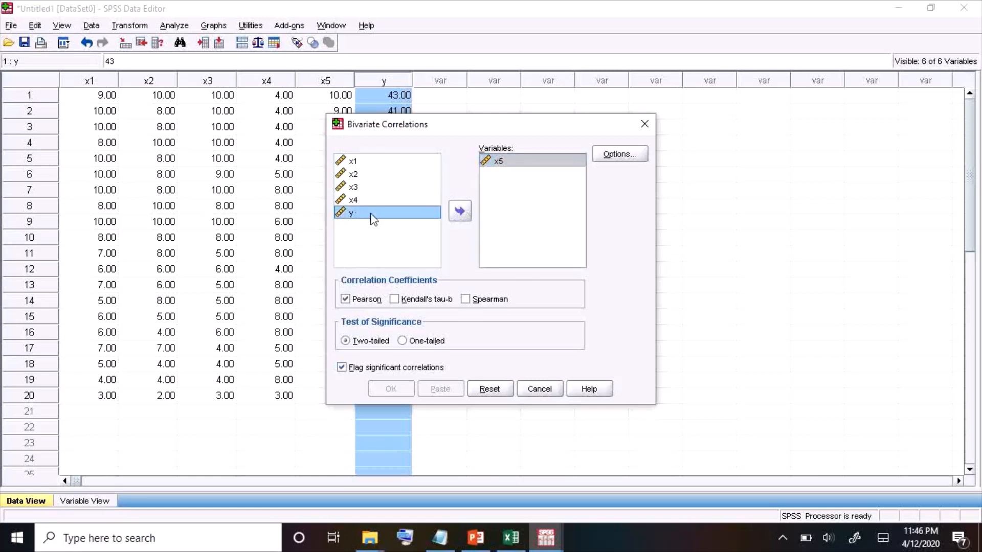
{"action": "left_click", "coordinate": [459, 210]}
{"action": "left_click", "coordinate": [390, 389]}
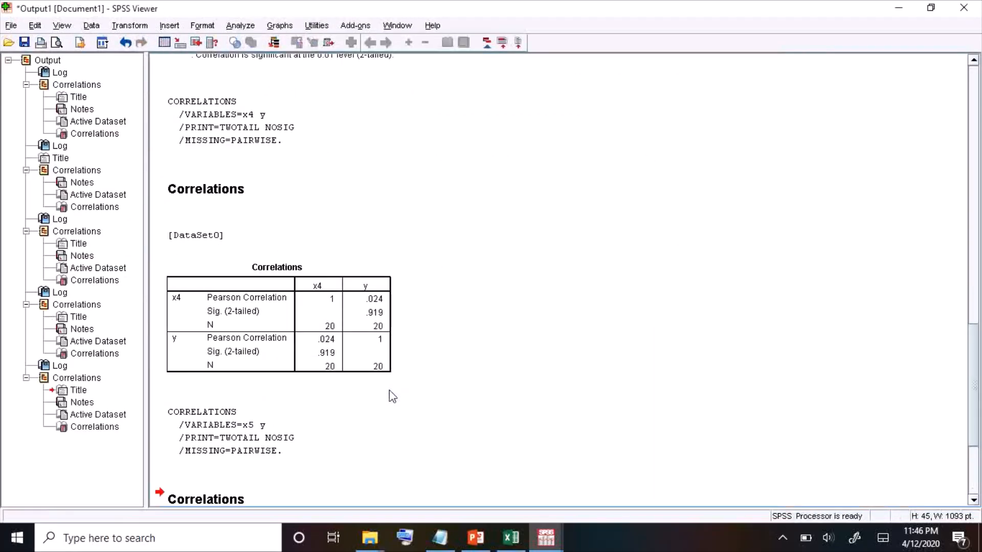
- Review the Correlations tables of the items against y throughout the output, comparing their coefficients and significance values
{"action": "left_click", "coordinate": [974, 287]}
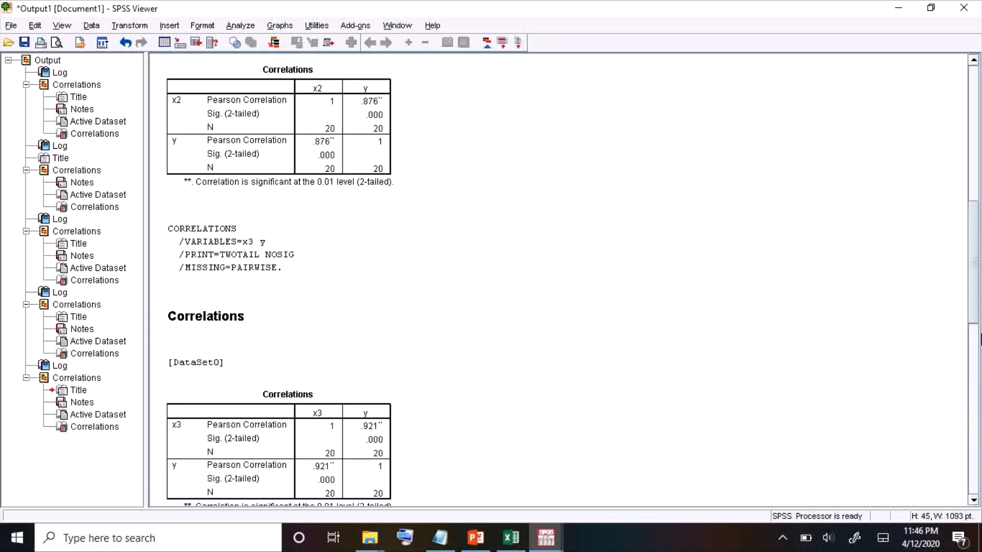
{"action": "left_click_drag", "start_coordinate": [974, 304], "coordinate": [980, 453]}
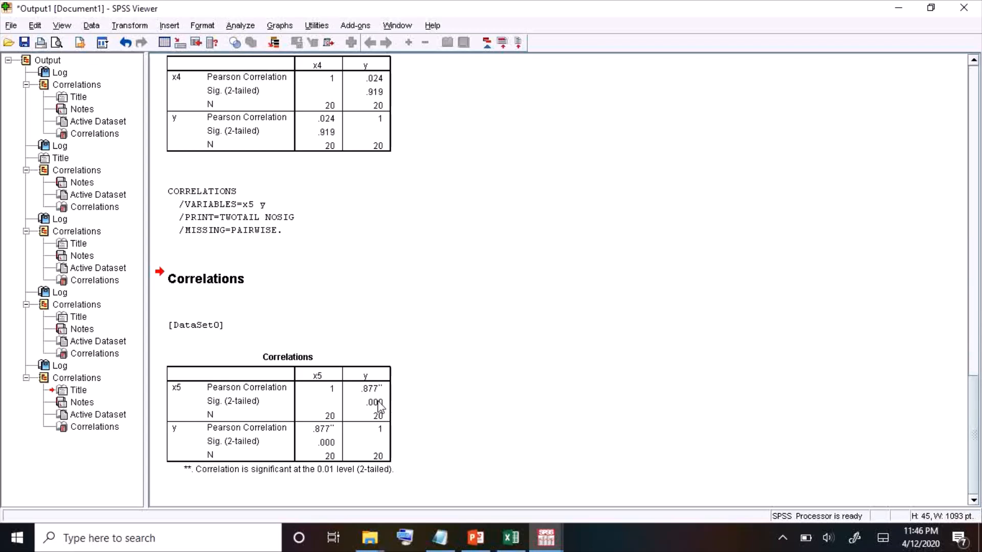
{"action": "left_click", "coordinate": [973, 59]}
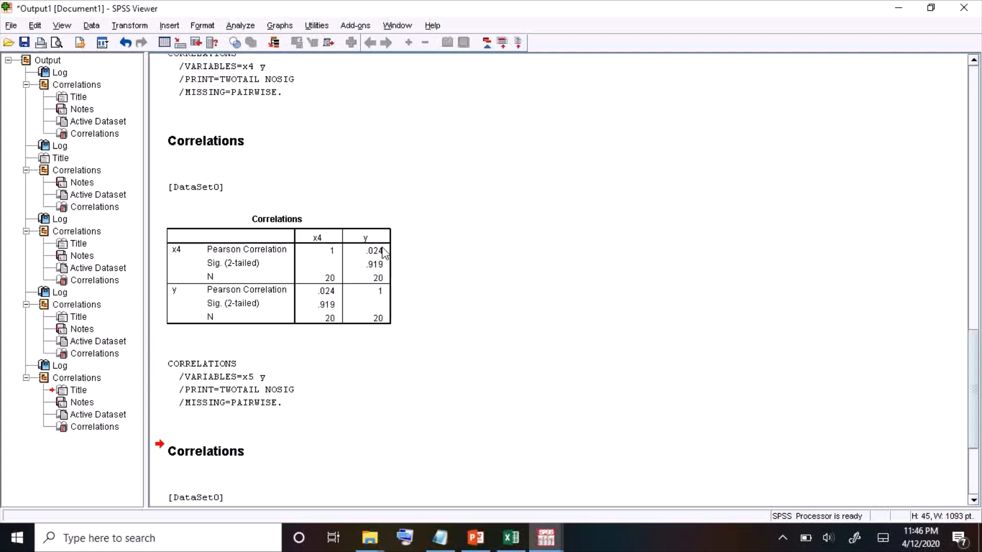
{"action": "left_click", "coordinate": [973, 59]}
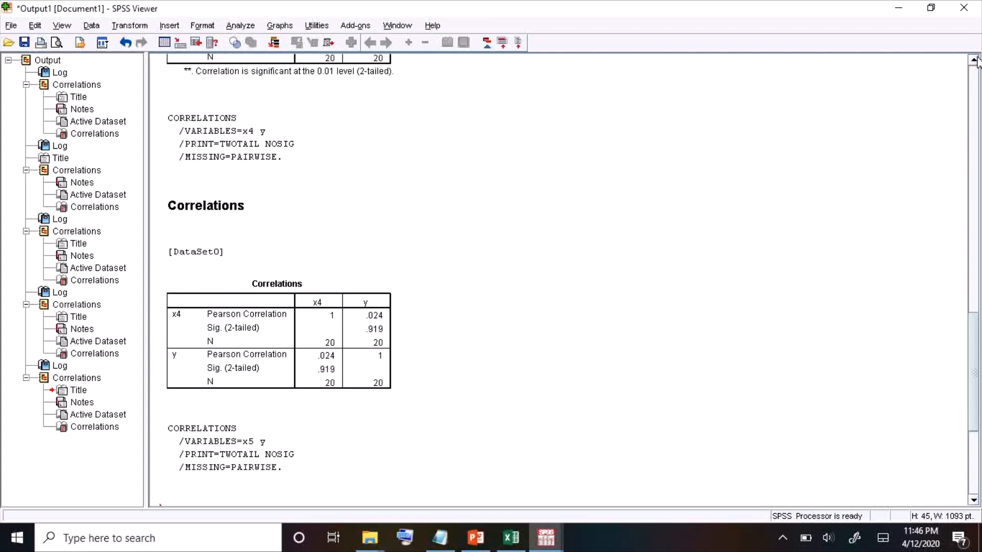
{"action": "left_click", "coordinate": [973, 59]}
{"action": "left_click", "coordinate": [973, 60]}
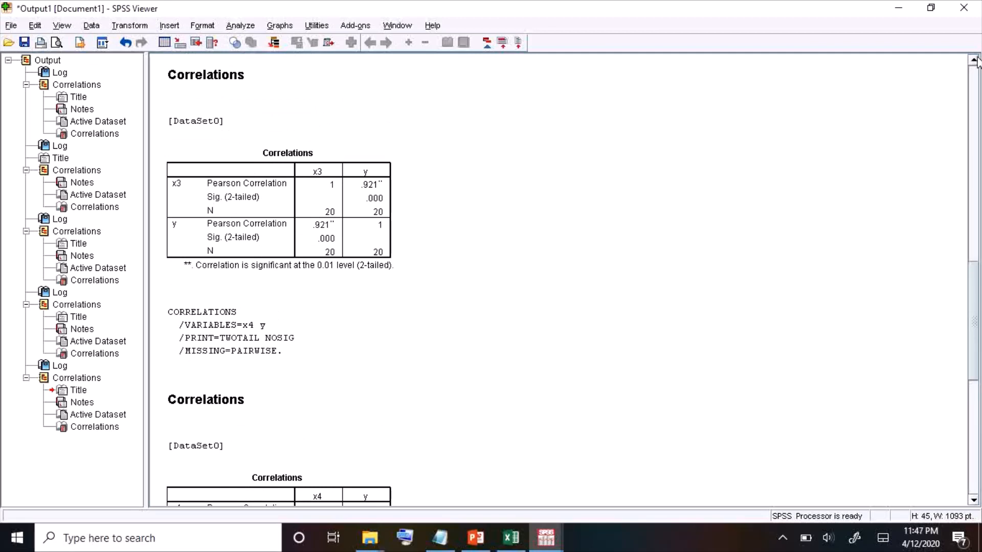
{"action": "left_click", "coordinate": [973, 59]}
{"action": "left_click", "coordinate": [973, 60]}
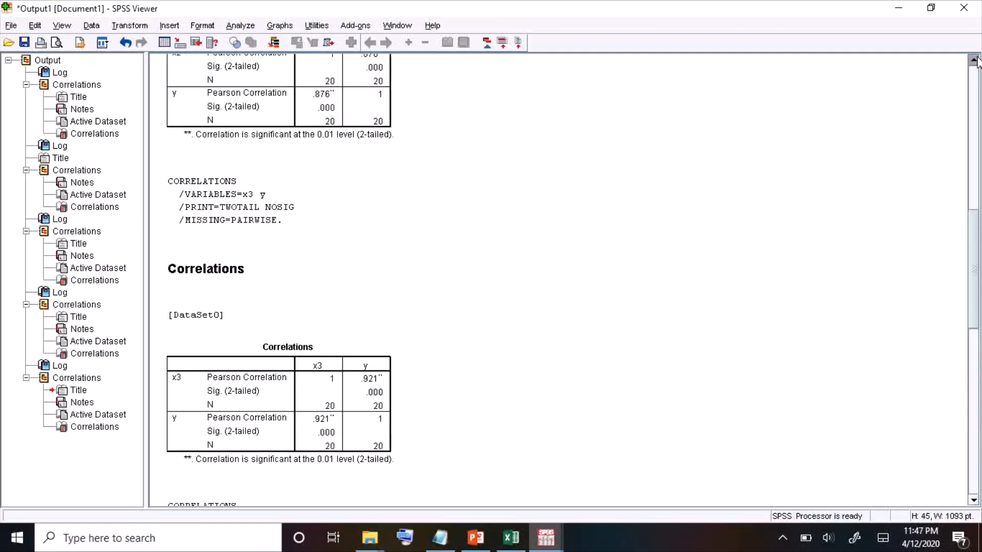
{"action": "left_click", "coordinate": [973, 59]}
{"action": "left_click", "coordinate": [973, 59]}
{"action": "left_click", "coordinate": [973, 59]}
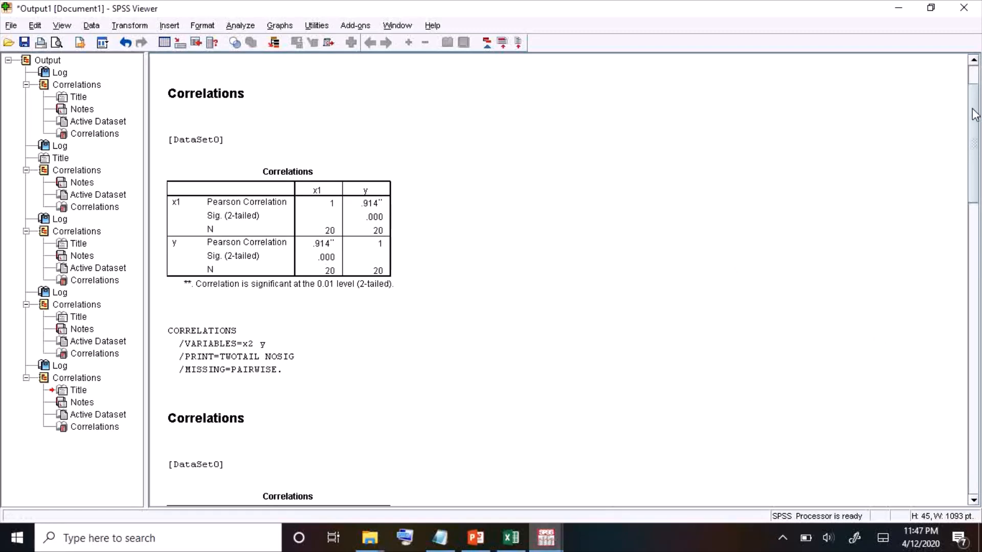
{"action": "left_click_drag", "start_coordinate": [973, 114], "coordinate": [980, 296]}
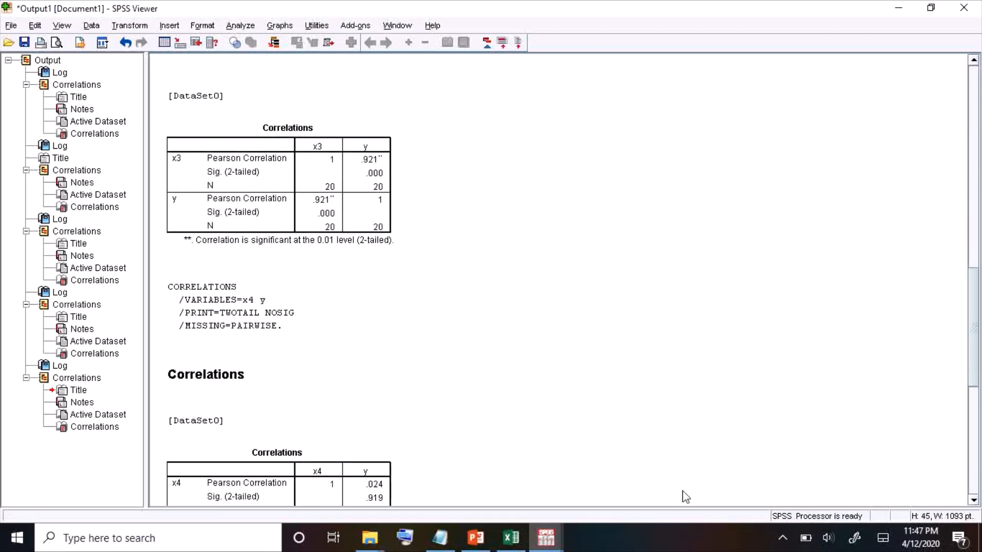
- Switch to Excel and colour the item 4 validity verdict in cell N12 of the REKAPITULASI PERHITUNGAN VALIDITAS table red
{"action": "left_click", "coordinate": [511, 537]}
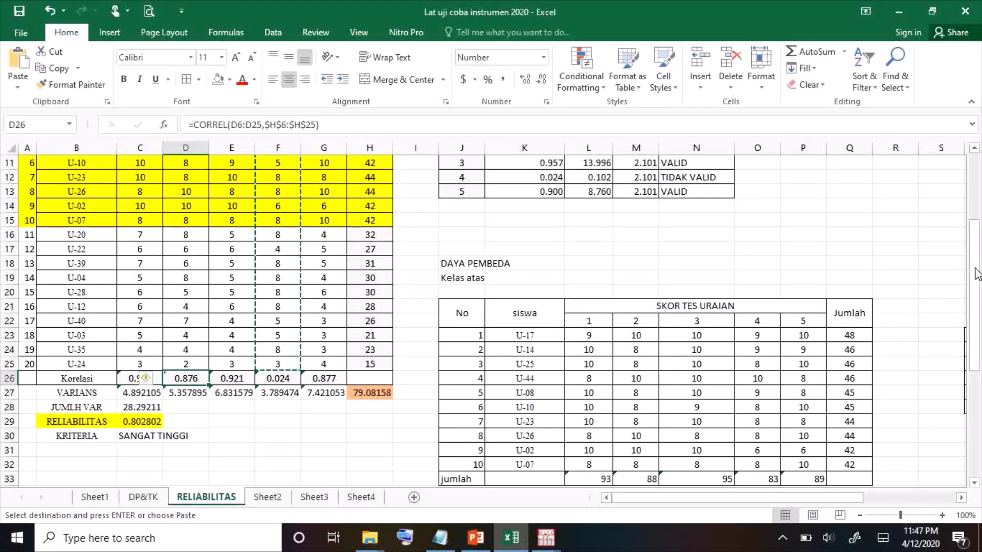
{"action": "left_click_drag", "start_coordinate": [977, 274], "coordinate": [975, 228]}
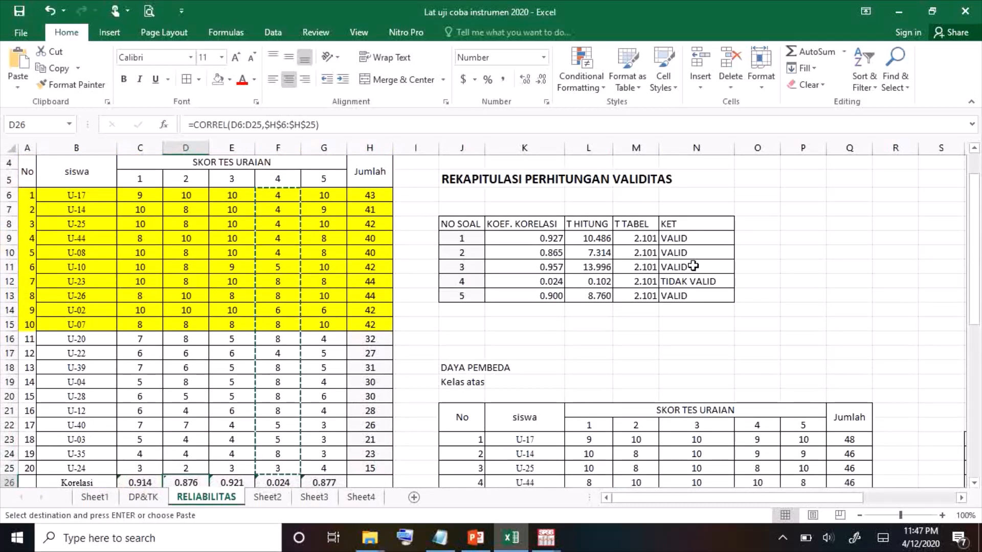
{"action": "left_click", "coordinate": [693, 280]}
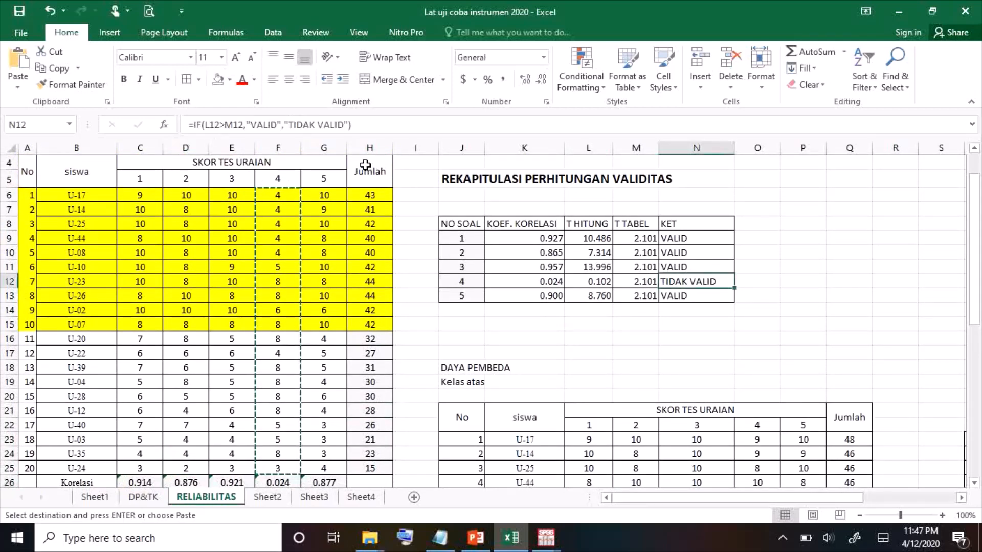
{"action": "left_click", "coordinate": [242, 82]}
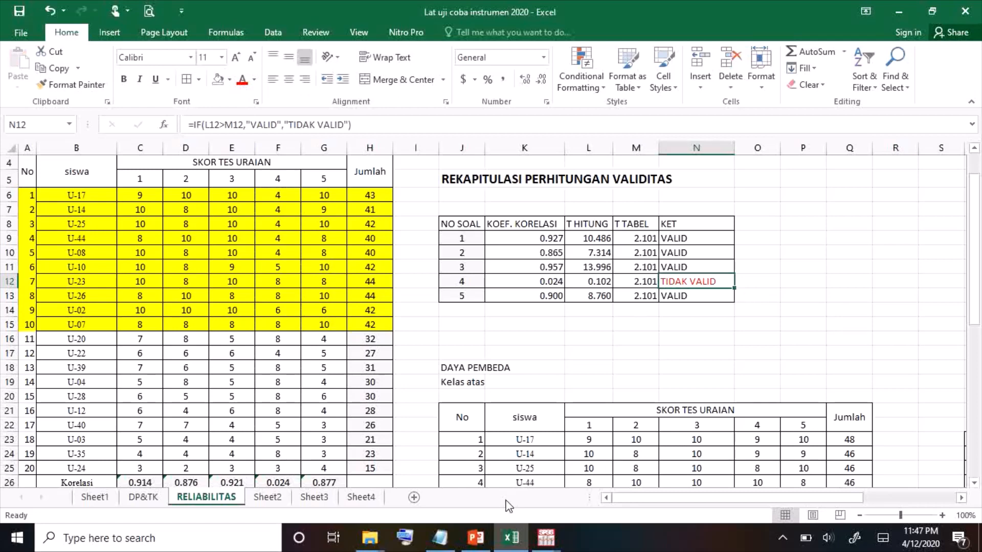
- Switch back to the SPSS output and examine the Correlations tables of x4 and x5 against y
{"action": "left_click", "coordinate": [548, 542]}
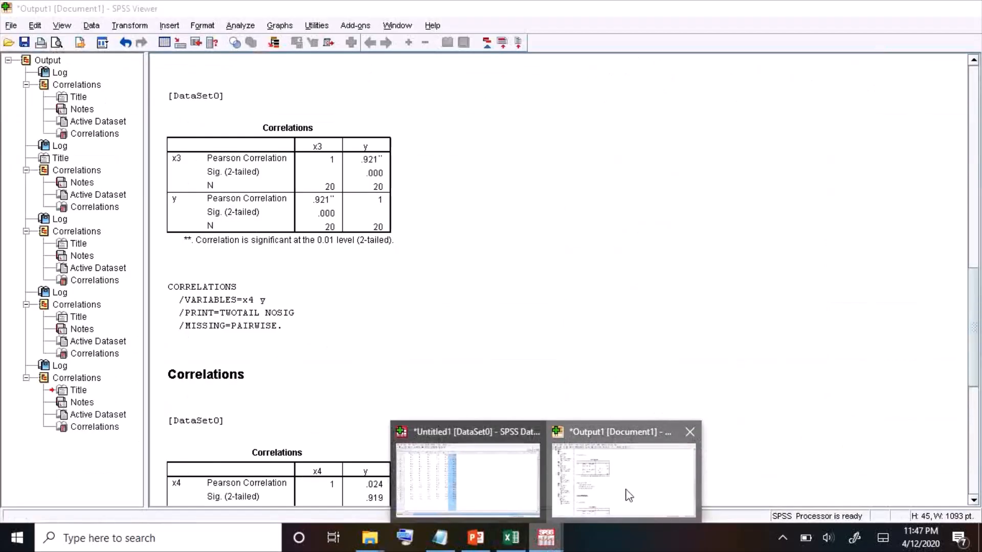
{"action": "left_click", "coordinate": [627, 493]}
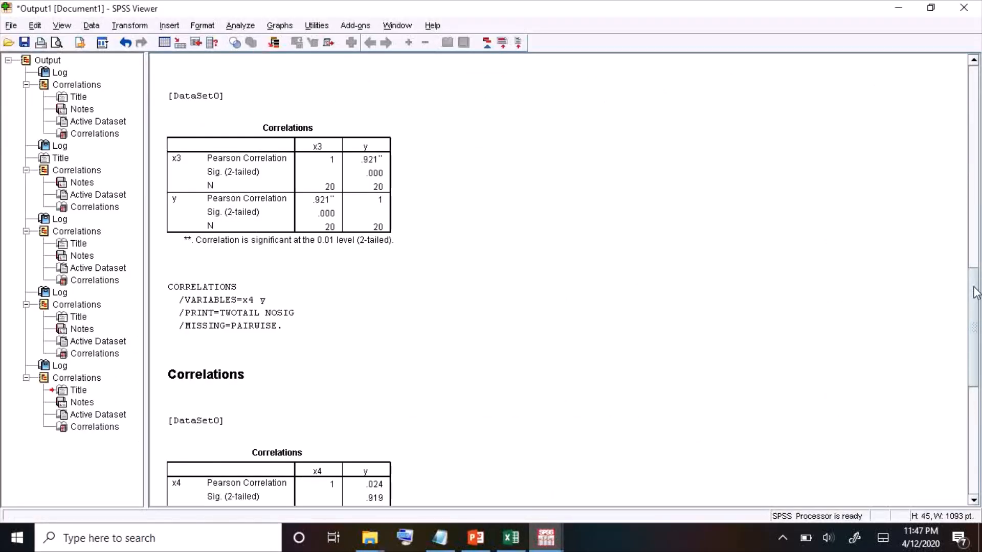
{"action": "left_click_drag", "start_coordinate": [975, 291], "coordinate": [979, 404]}
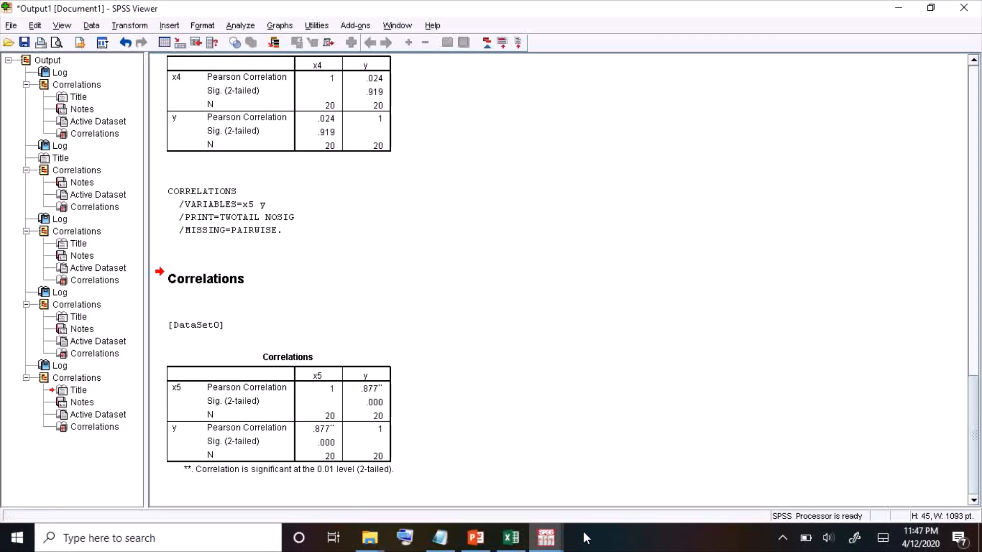
- Switch to the SPSS Data Editor and open a Reliability Analysis for the item scores
{"action": "mouse_move", "coordinate": [510, 541]}
{"action": "mouse_move", "coordinate": [546, 538]}
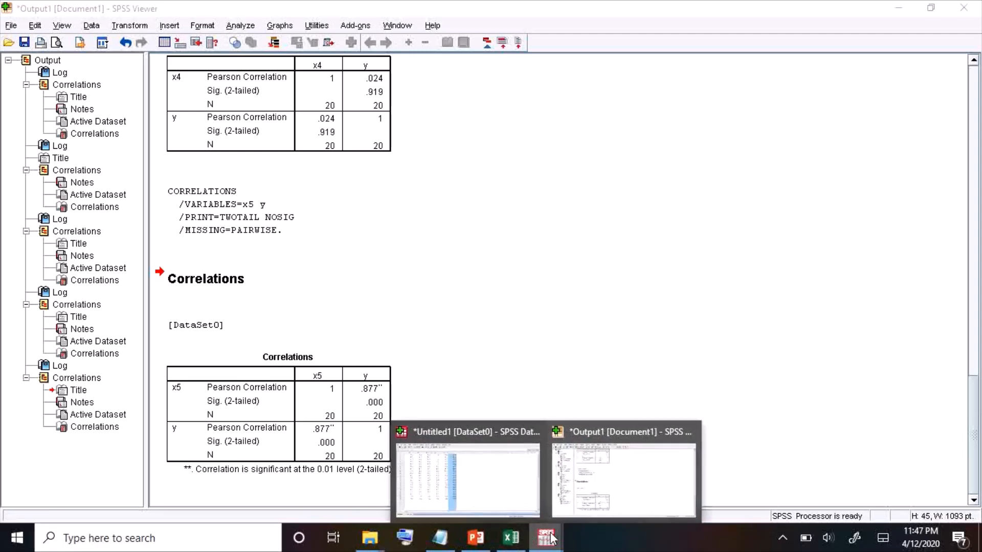
{"action": "left_click", "coordinate": [475, 457]}
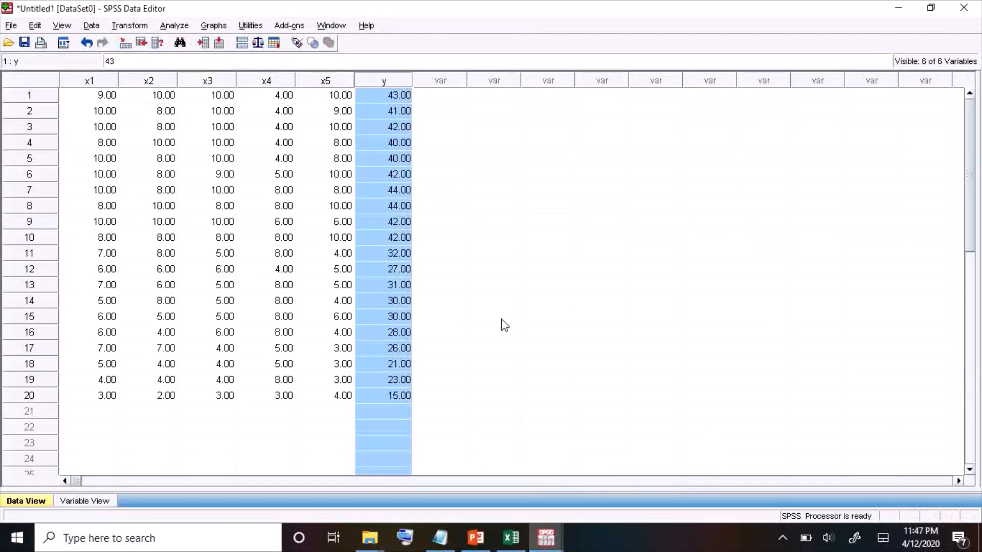
{"action": "left_click", "coordinate": [506, 303]}
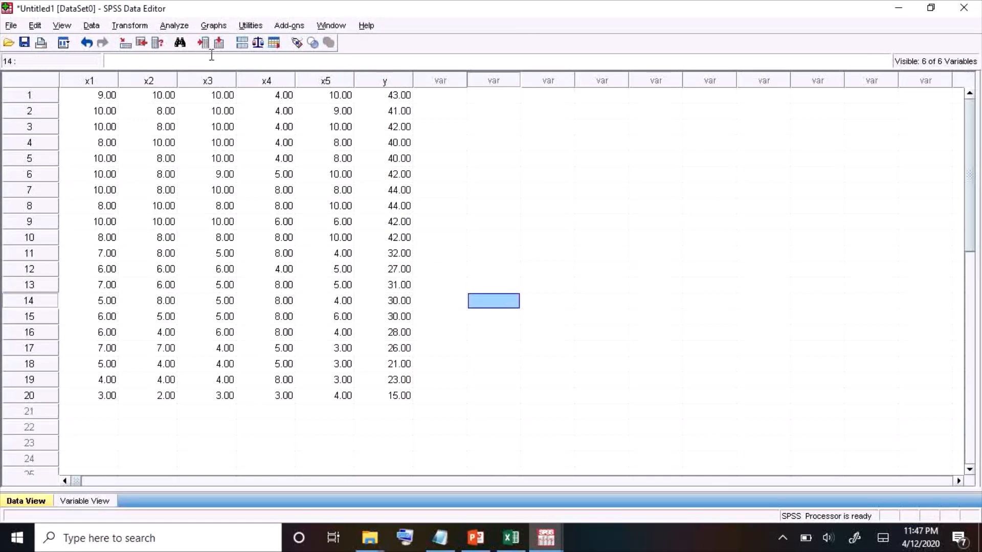
{"action": "left_click", "coordinate": [175, 26]}
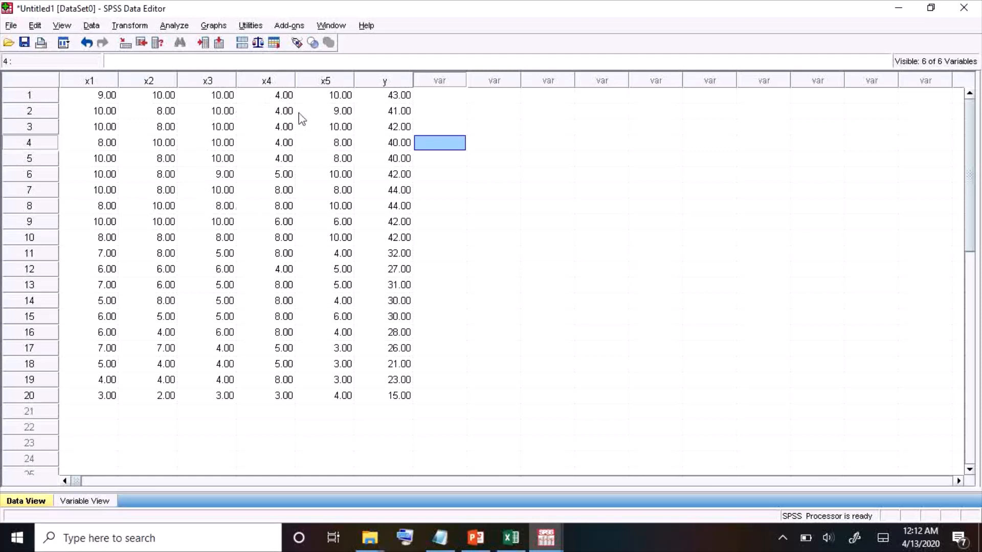
{"action": "left_click", "coordinate": [175, 25]}
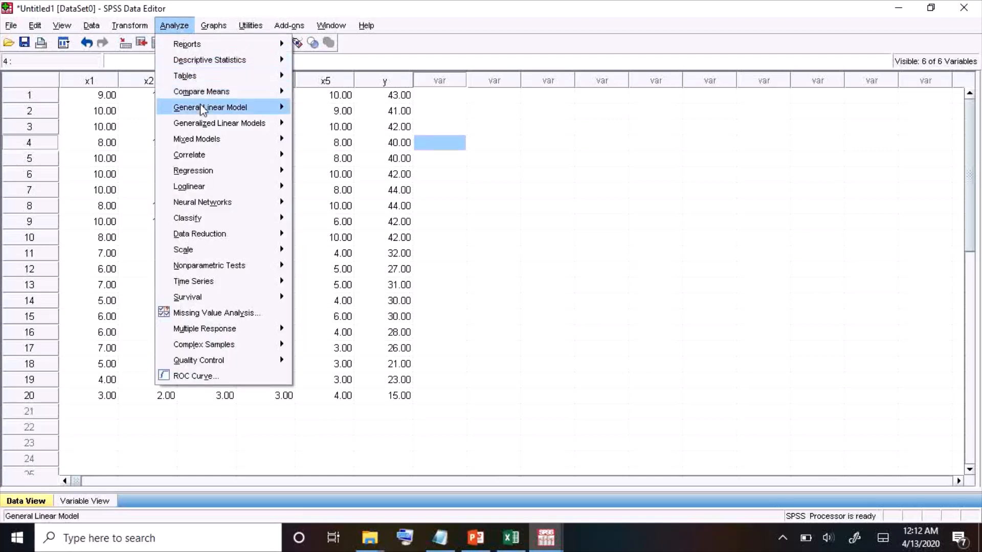
{"action": "mouse_move", "coordinate": [199, 251]}
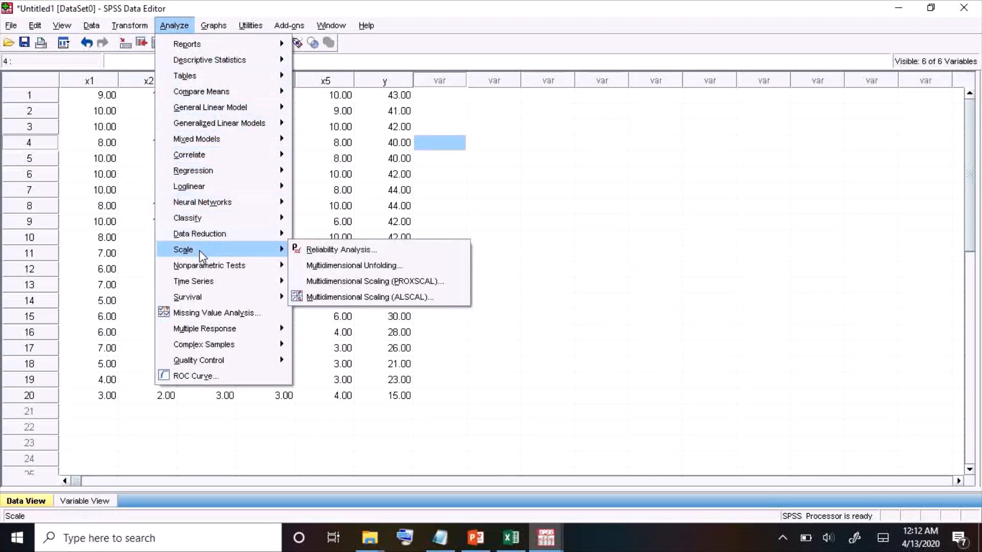
{"action": "left_click", "coordinate": [332, 251]}
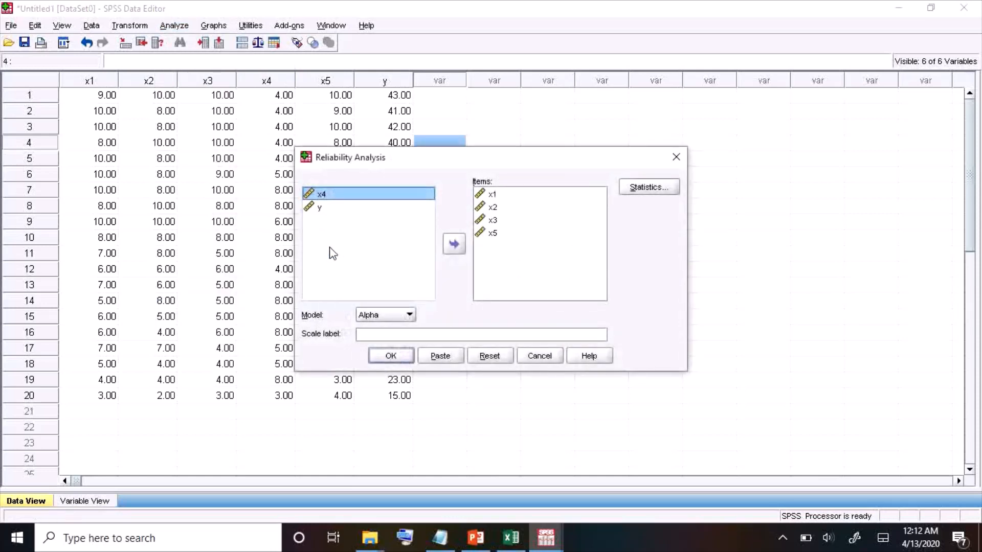
- Remove x1, x2, x3 and x5 from the items of the Reliability Analysis
{"action": "left_click", "coordinate": [495, 195]}
{"action": "left_click", "coordinate": [454, 245]}
{"action": "left_click", "coordinate": [492, 200]}
{"action": "left_click", "coordinate": [455, 244]}
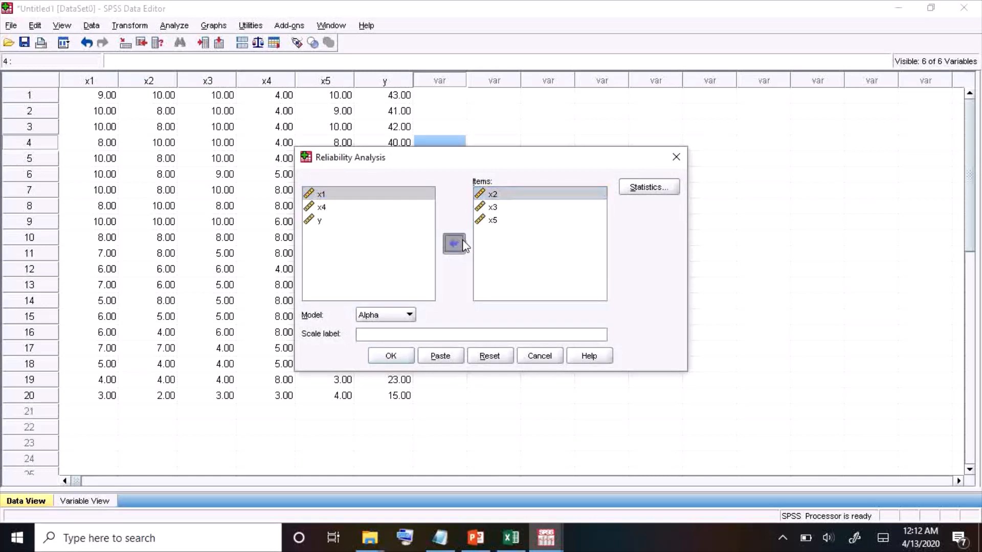
{"action": "left_click", "coordinate": [495, 194]}
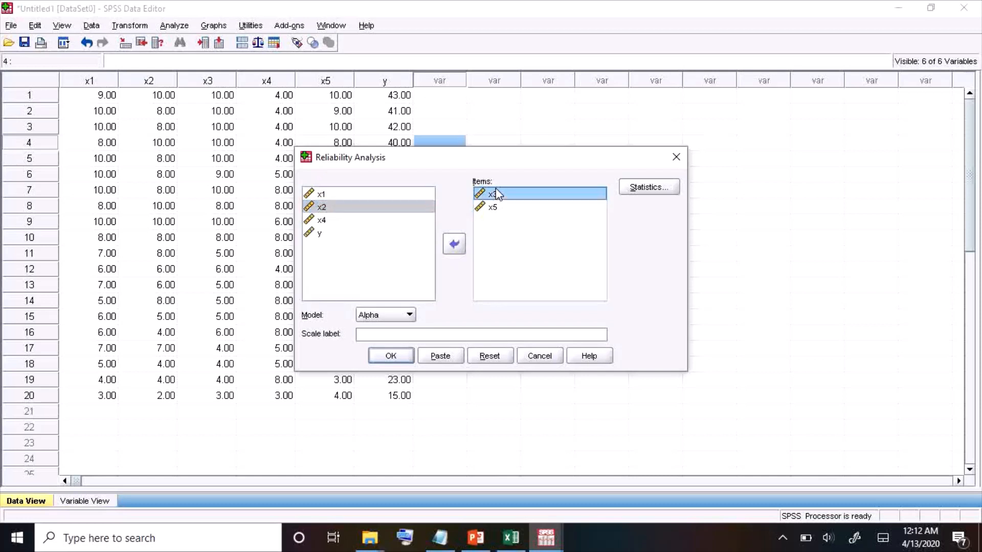
{"action": "left_click", "coordinate": [459, 242]}
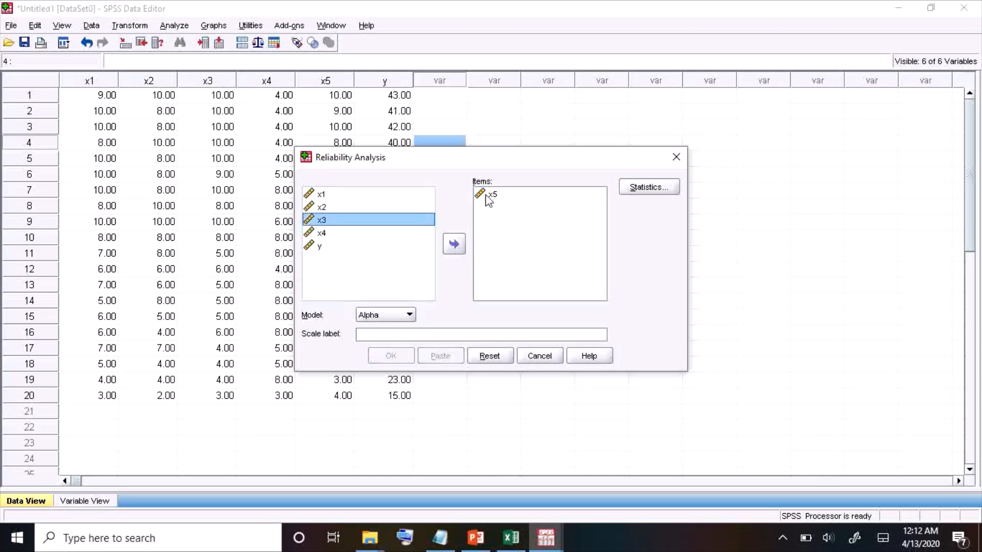
{"action": "left_click", "coordinate": [488, 195]}
{"action": "left_click", "coordinate": [455, 247]}
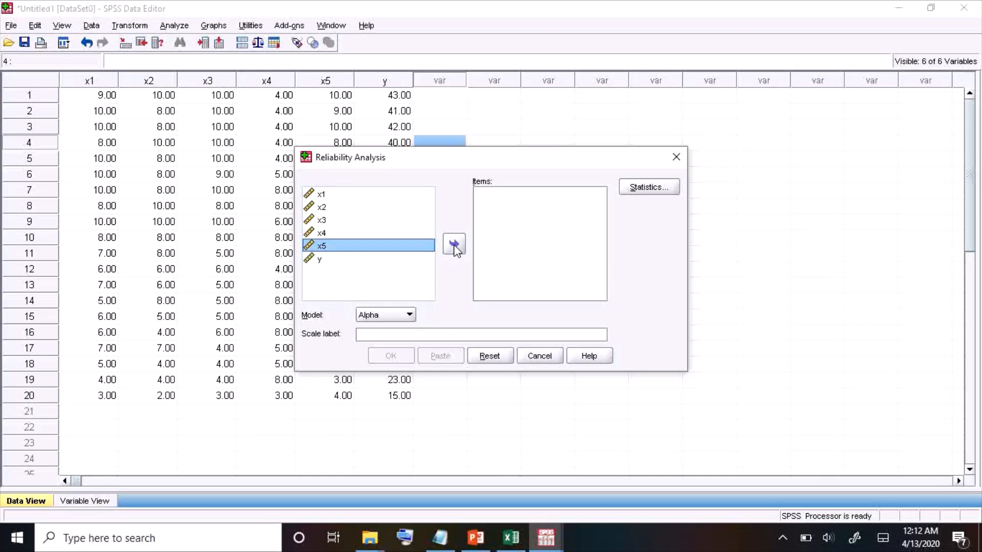
- Add x1, x2, x3 and x5 as the reliability items and run the analysis with the Alpha model
{"action": "left_click", "coordinate": [319, 194]}
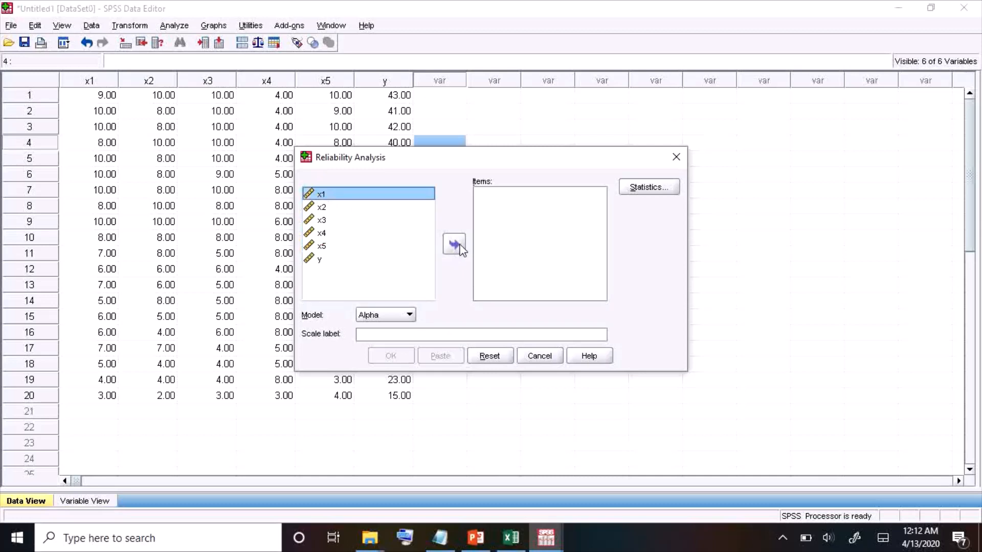
{"action": "left_click", "coordinate": [460, 247]}
{"action": "left_click", "coordinate": [319, 195]}
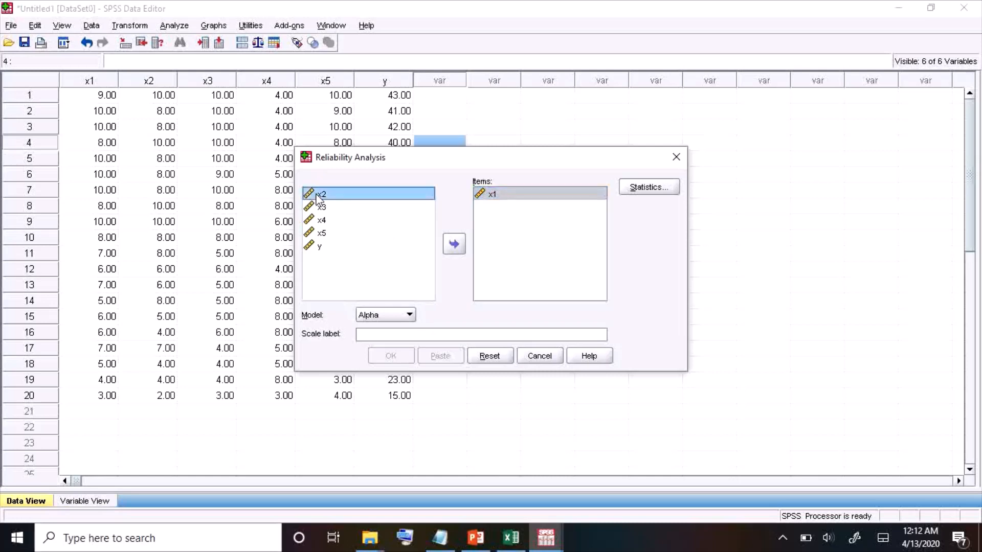
{"action": "left_click", "coordinate": [453, 244]}
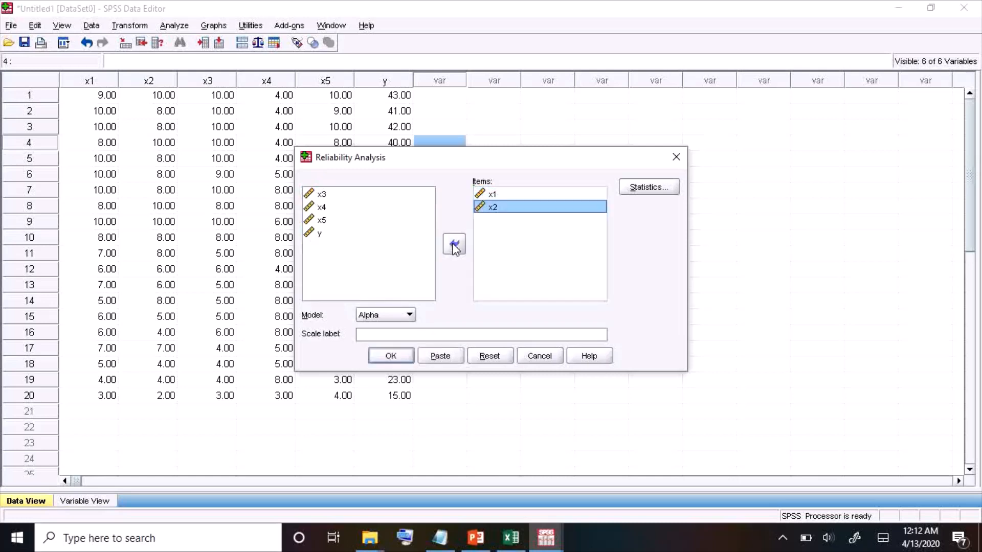
{"action": "left_click", "coordinate": [309, 194]}
{"action": "left_click", "coordinate": [453, 244]}
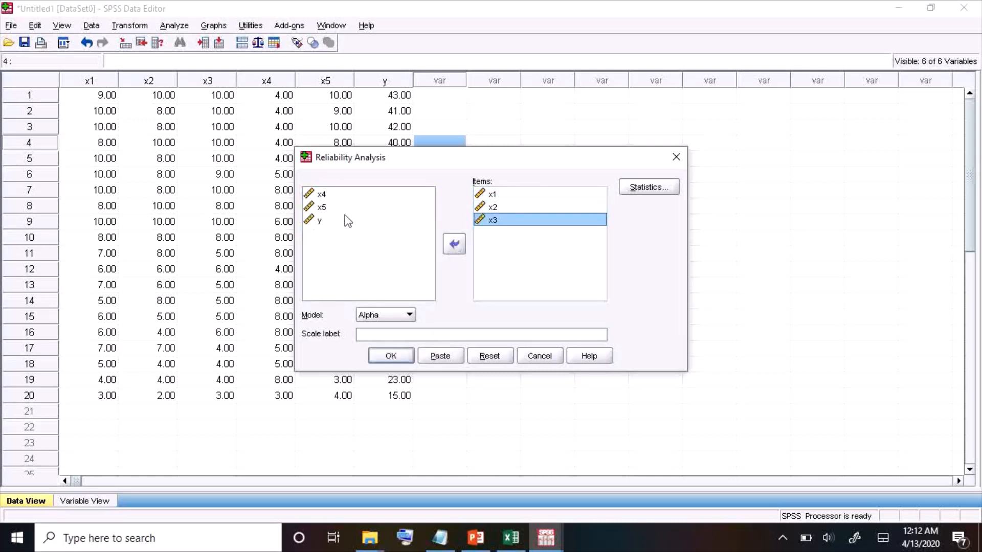
{"action": "left_click", "coordinate": [321, 207]}
{"action": "left_click", "coordinate": [454, 246]}
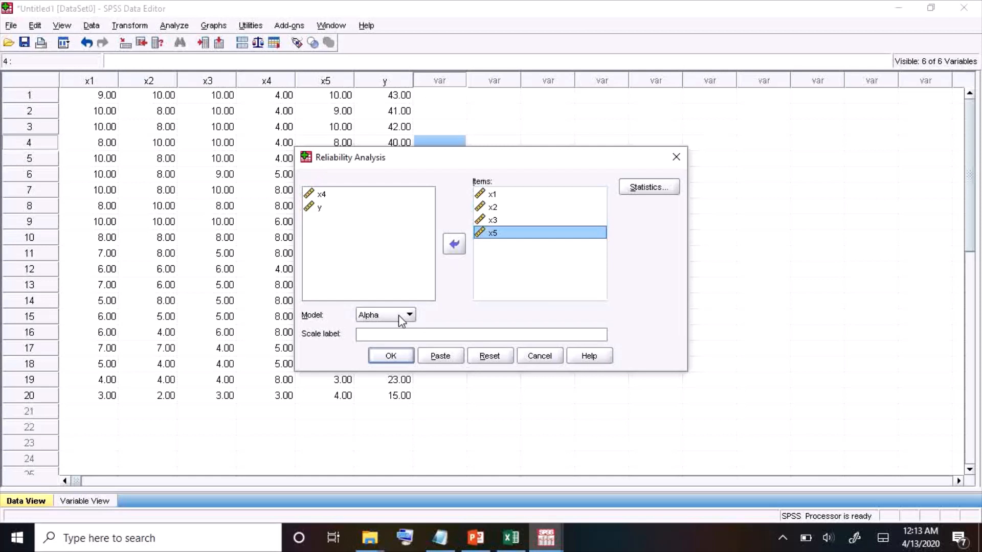
{"action": "left_click", "coordinate": [396, 358]}
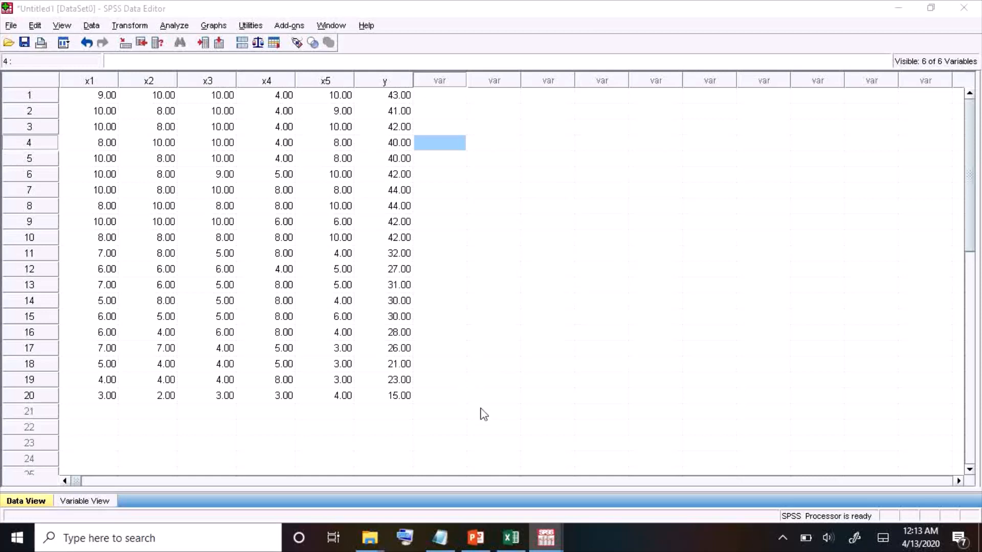
- Bring up the SPSS output and examine the Cronbach's Alpha in the Reliability Statistics table
{"action": "mouse_move", "coordinate": [552, 538]}
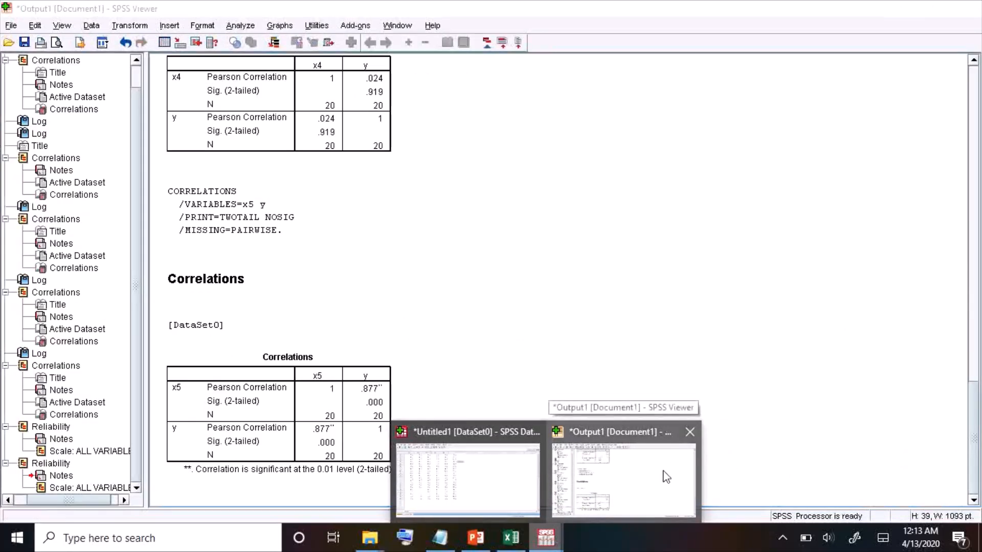
{"action": "left_click", "coordinate": [665, 475]}
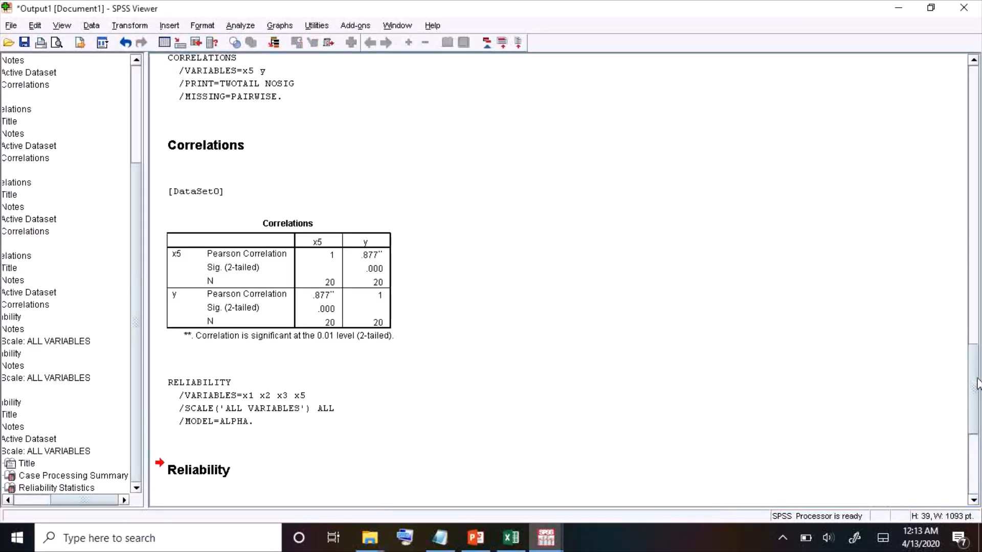
{"action": "left_click_drag", "start_coordinate": [976, 384], "coordinate": [976, 443]}
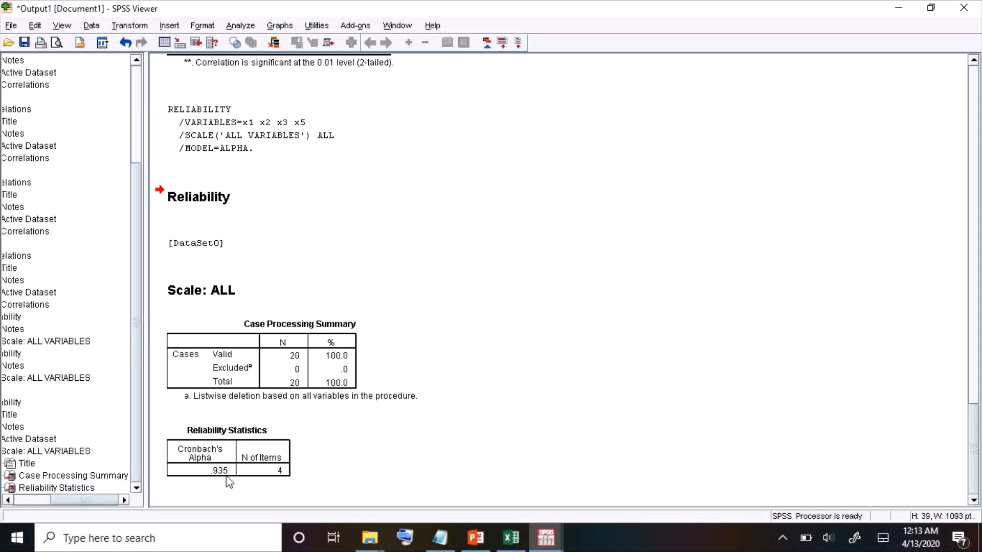
- Switch to Excel and examine the item variance, variance total and reliability formulas in C27 to C29 of the RELIABILITAS sheet
{"action": "left_click", "coordinate": [512, 538]}
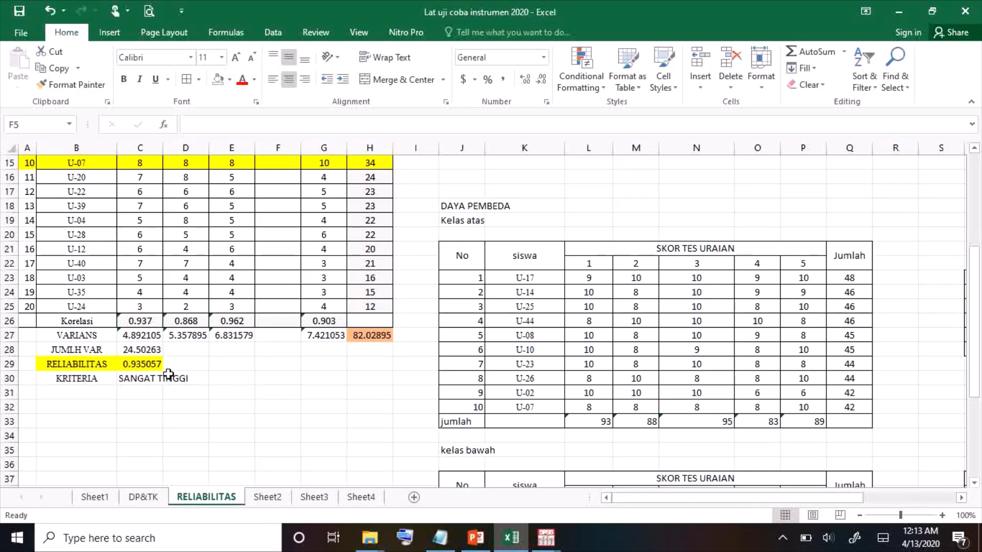
{"action": "left_click", "coordinate": [142, 365]}
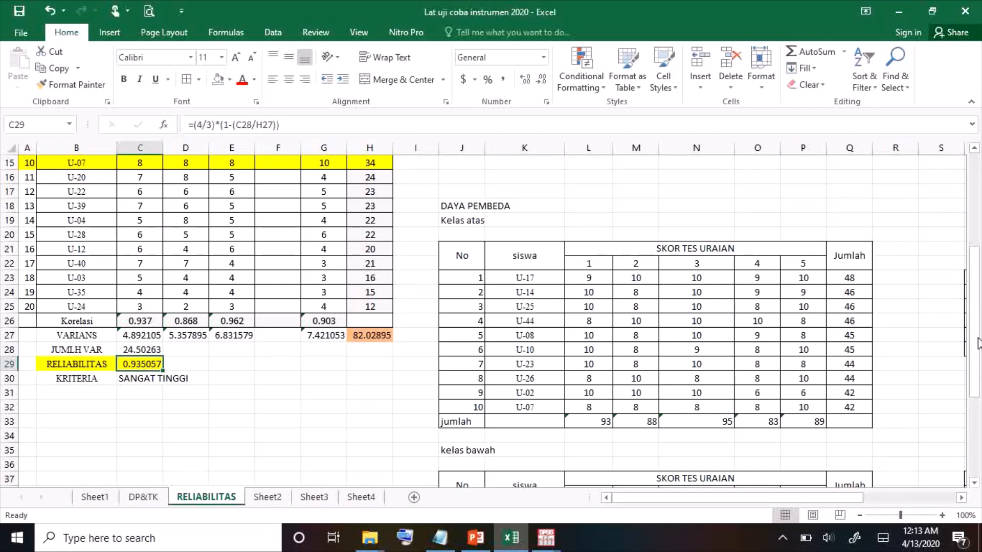
{"action": "left_click_drag", "start_coordinate": [978, 343], "coordinate": [978, 265]}
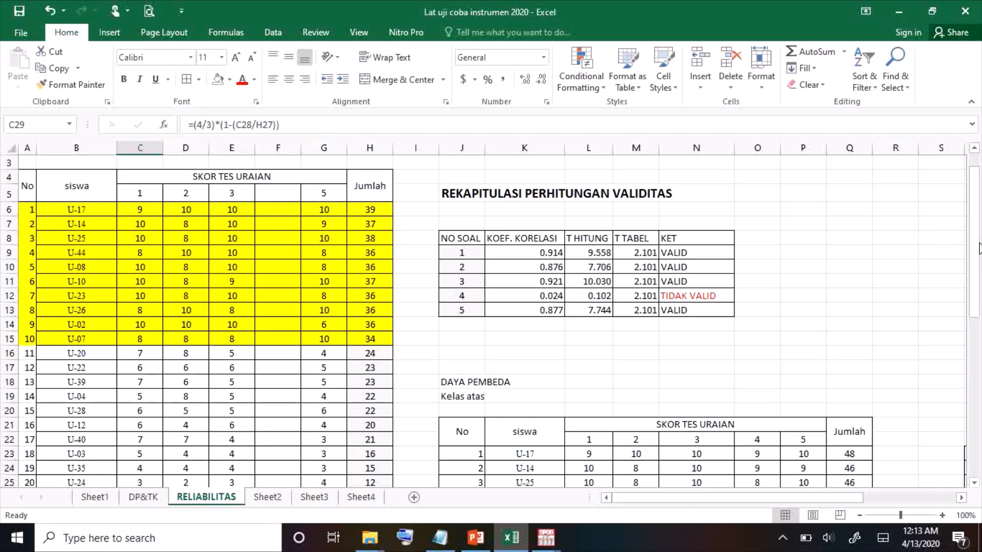
{"action": "left_click_drag", "start_coordinate": [979, 249], "coordinate": [977, 234]}
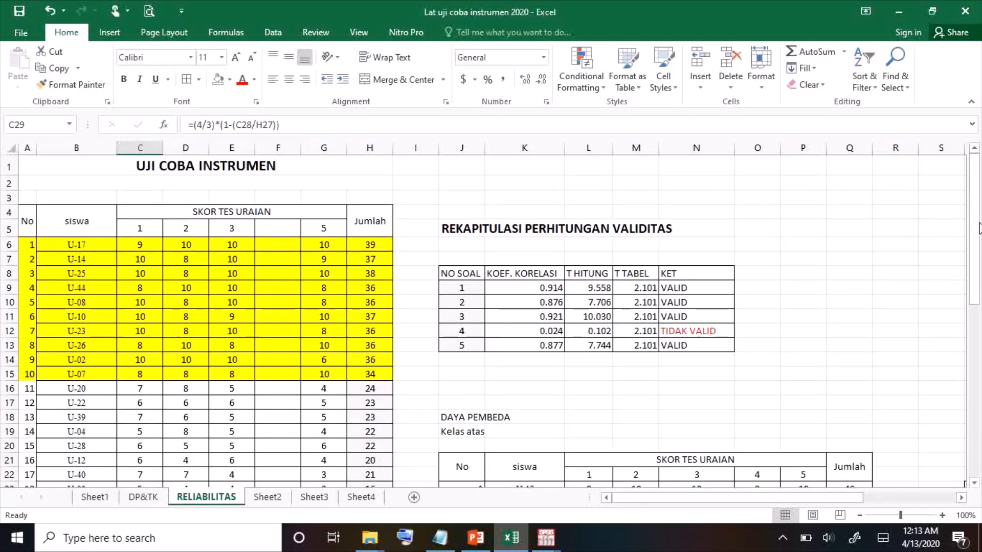
{"action": "left_click_drag", "start_coordinate": [976, 234], "coordinate": [978, 319]}
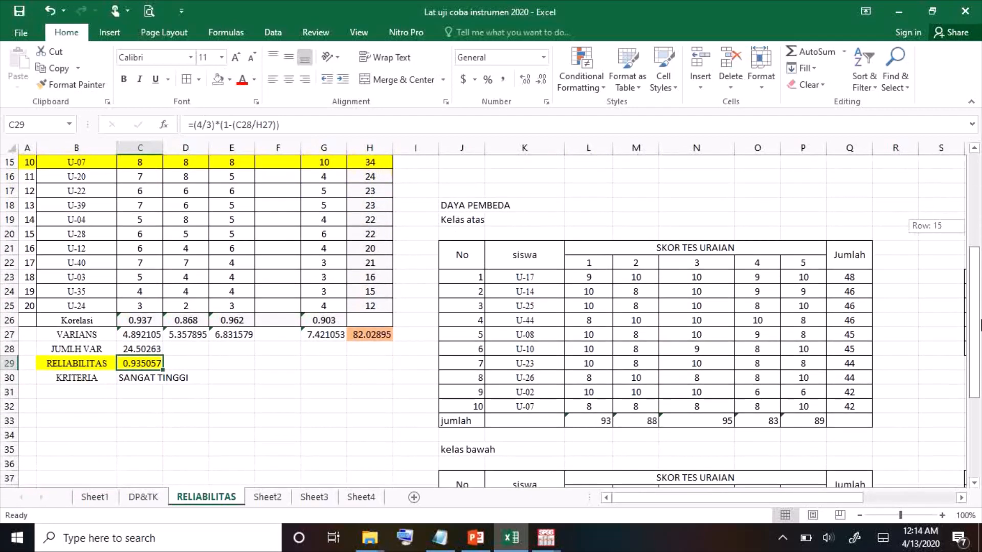
{"action": "left_click", "coordinate": [153, 337]}
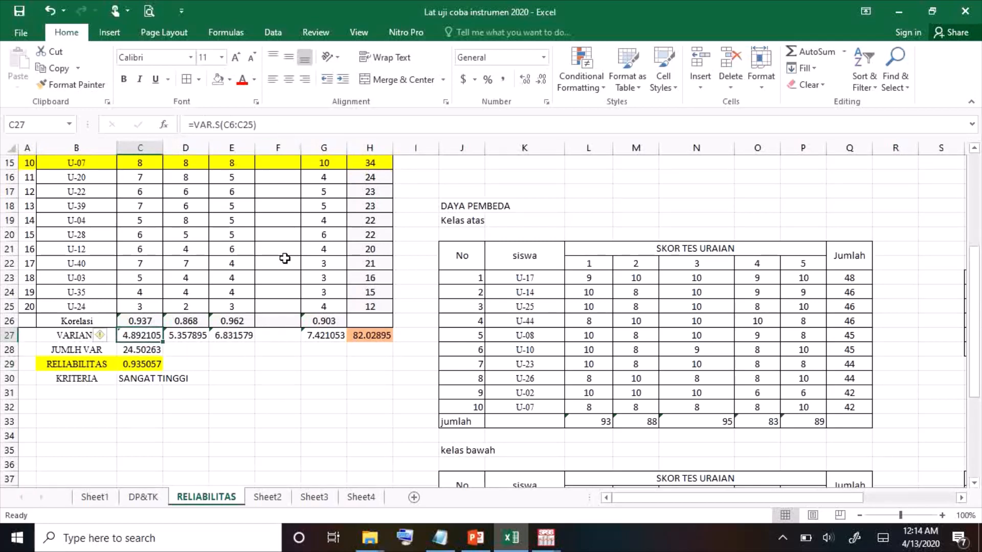
{"action": "left_click", "coordinate": [148, 351]}
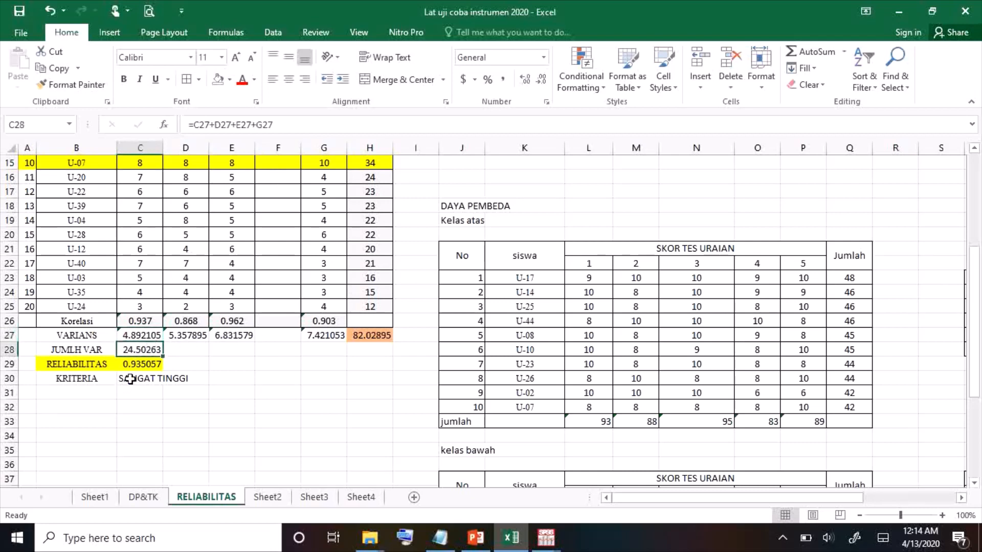
{"action": "left_click", "coordinate": [142, 364]}
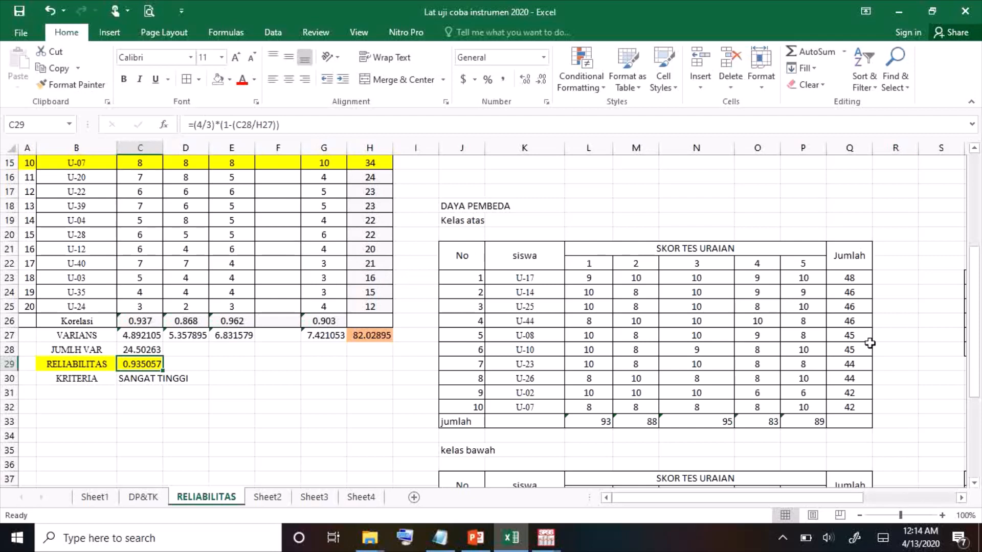
{"action": "mouse_move", "coordinate": [976, 330]}
{"action": "left_mouse_down"}
{"action": "mouse_move", "coordinate": [976, 222]}
{"action": "mouse_move", "coordinate": [977, 330]}
{"action": "left_mouse_up"}
- Switch back to the SPSS output and review it from the reliability tables up to the x1 and y correlation
{"action": "left_click", "coordinate": [548, 544]}
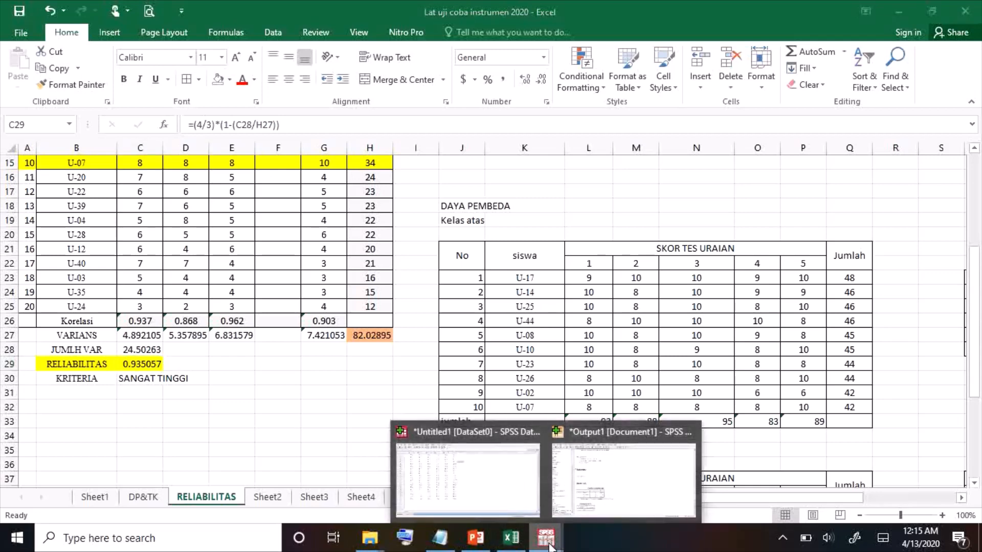
{"action": "left_click", "coordinate": [618, 464]}
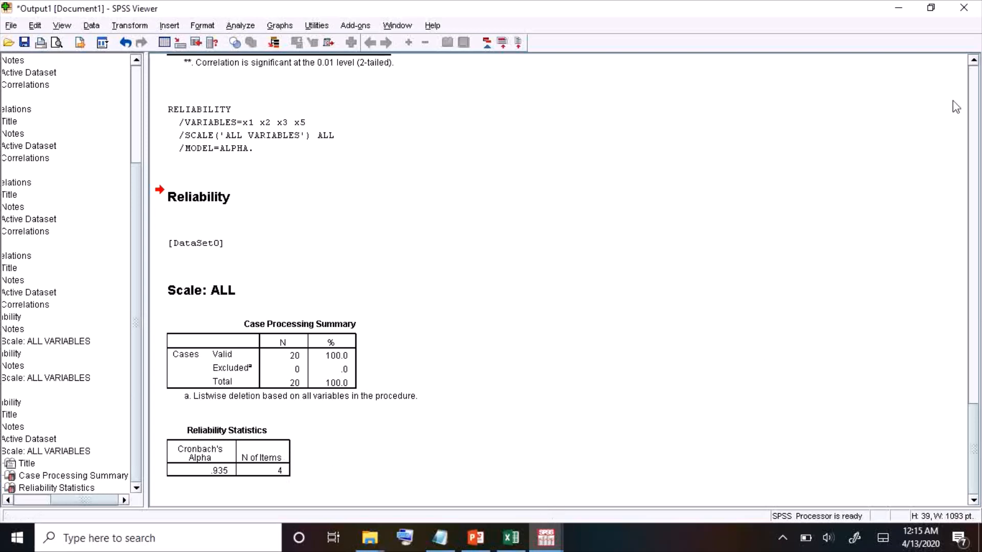
{"action": "left_click", "coordinate": [973, 381]}
{"action": "left_click_drag", "start_coordinate": [981, 249], "coordinate": [980, 30]}
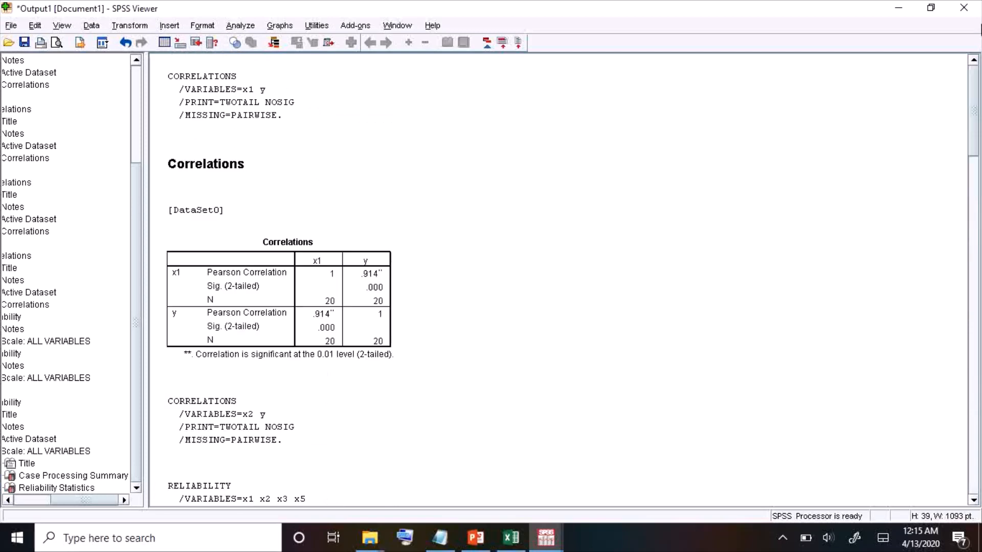
- Save the output as "uji validts reliab" on DATA2 (E:), in UNISSULA, Mata Kuliah PGSD per 2020, Statistika Pendidikan 19-20
{"action": "left_click", "coordinate": [11, 25]}
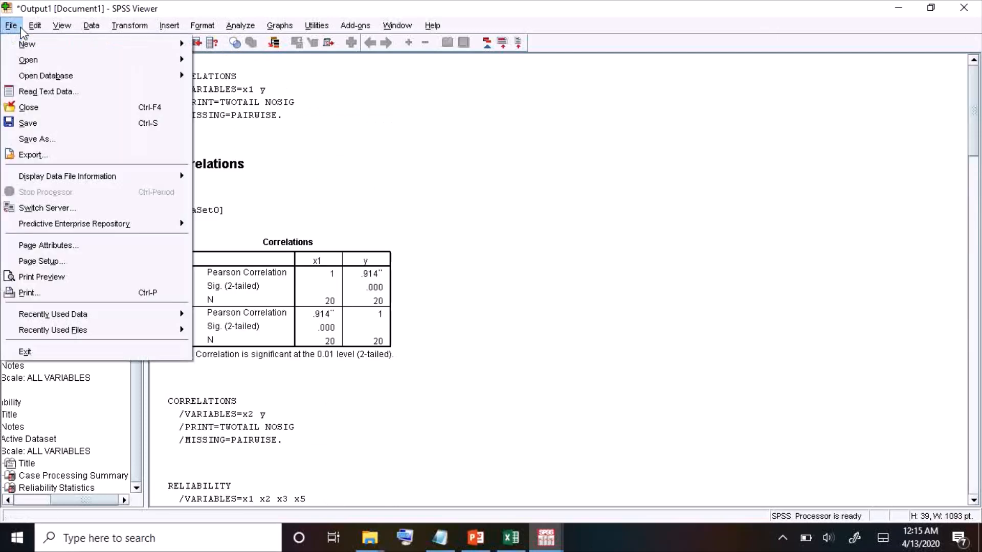
{"action": "mouse_move", "coordinate": [76, 76]}
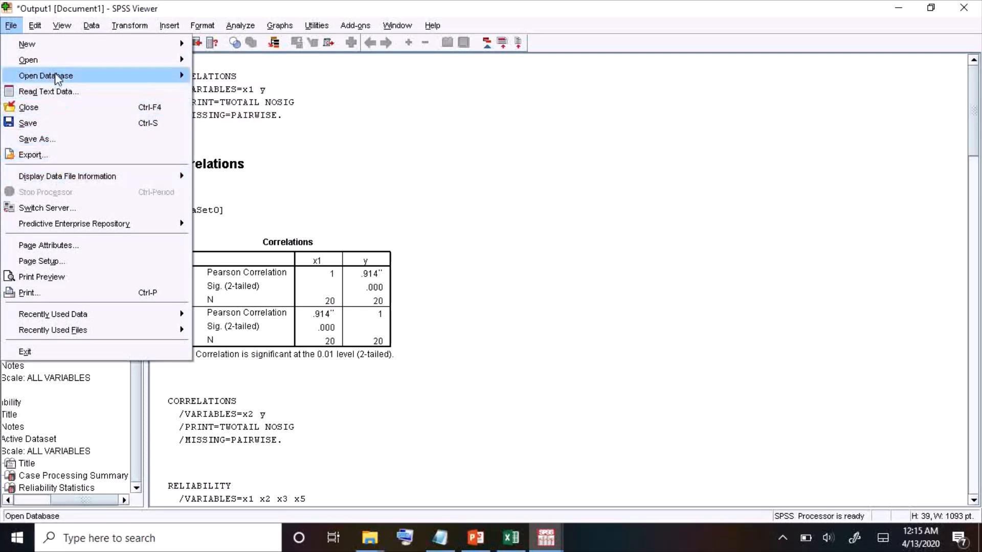
{"action": "left_click", "coordinate": [45, 141]}
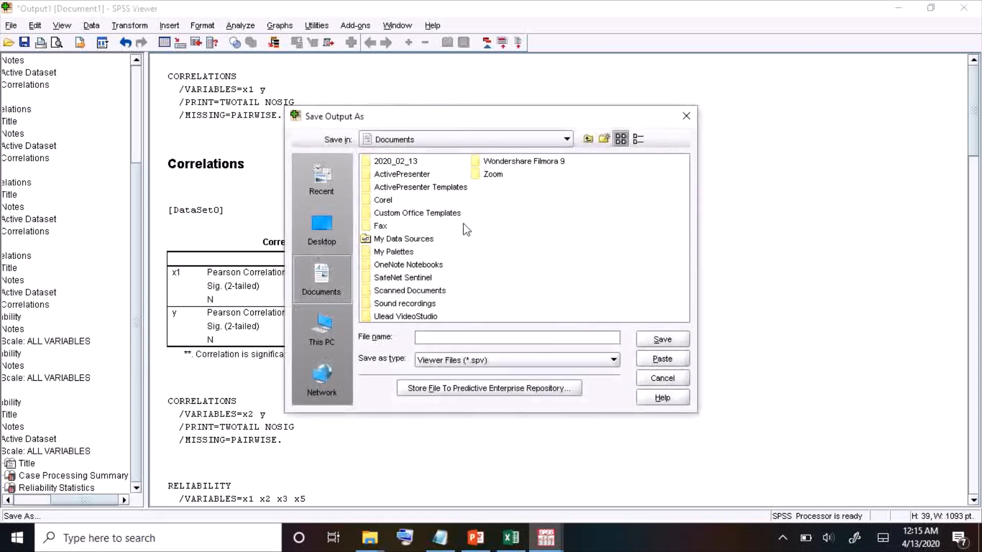
{"action": "left_click", "coordinate": [431, 145]}
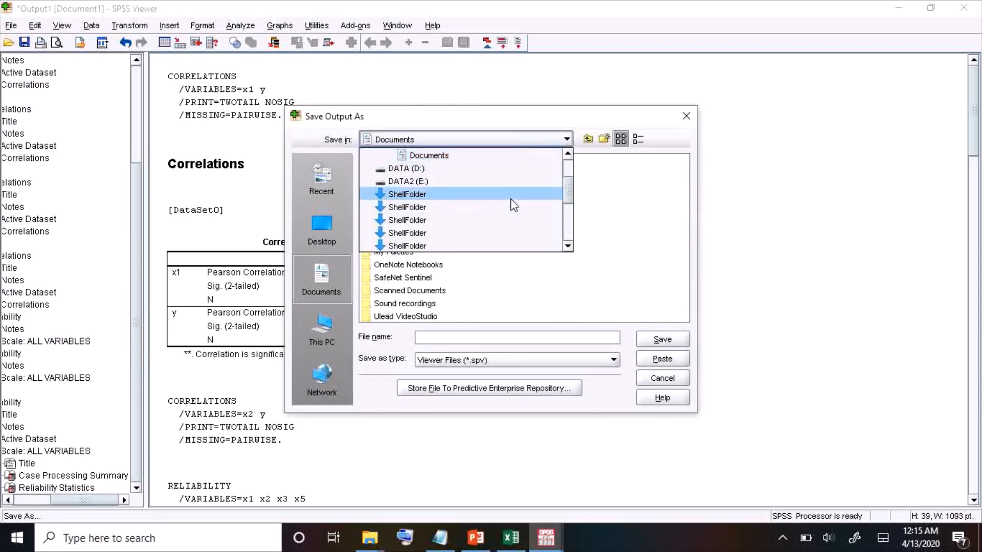
{"action": "left_click", "coordinate": [416, 181]}
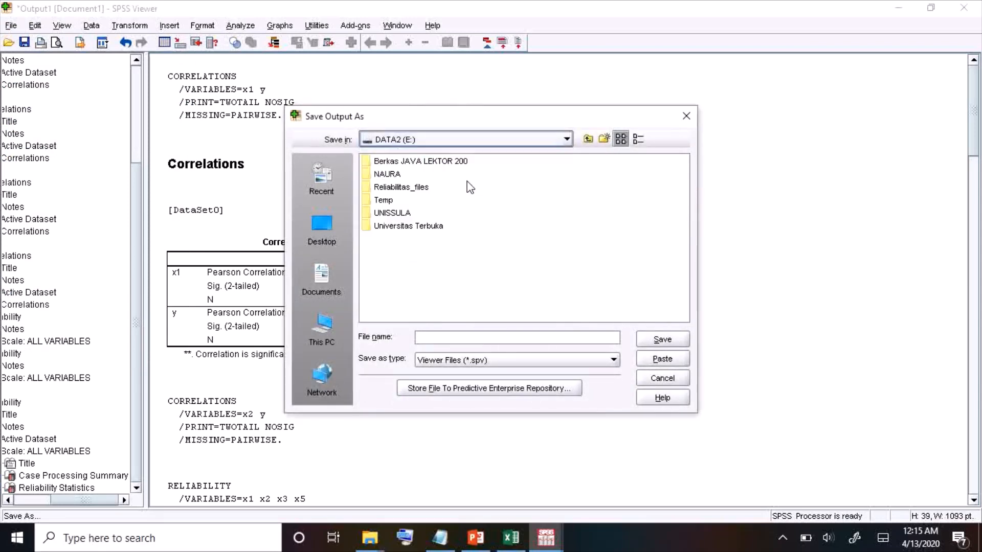
{"action": "double_click", "coordinate": [397, 214]}
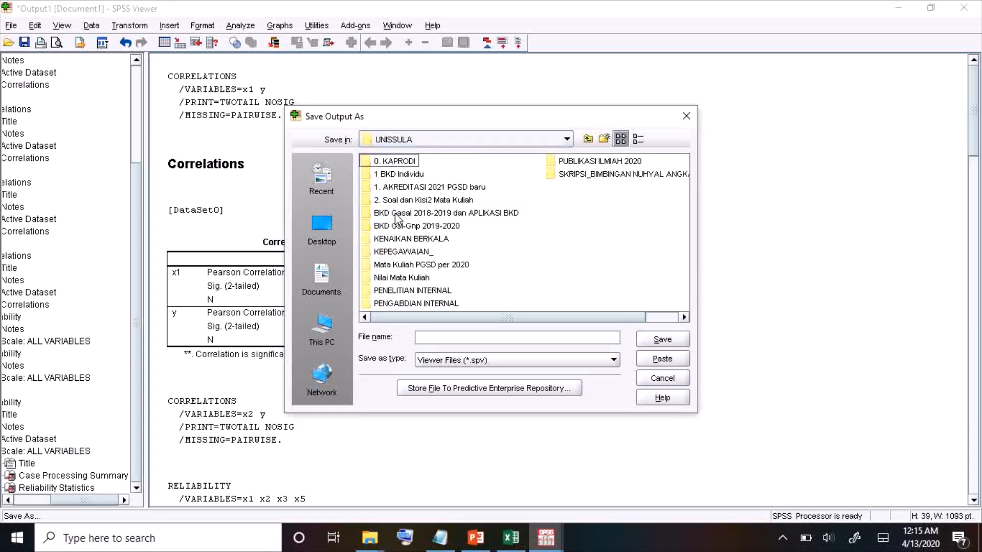
{"action": "double_click", "coordinate": [409, 265]}
{"action": "double_click", "coordinate": [396, 213]}
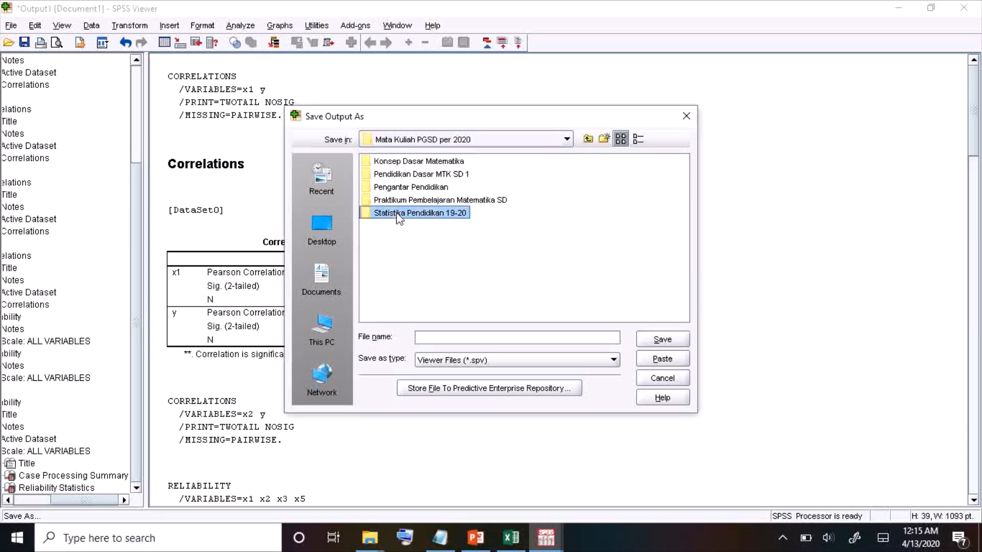
{"action": "left_click", "coordinate": [443, 338]}
{"action": "type", "text": "uji validts reliab"}
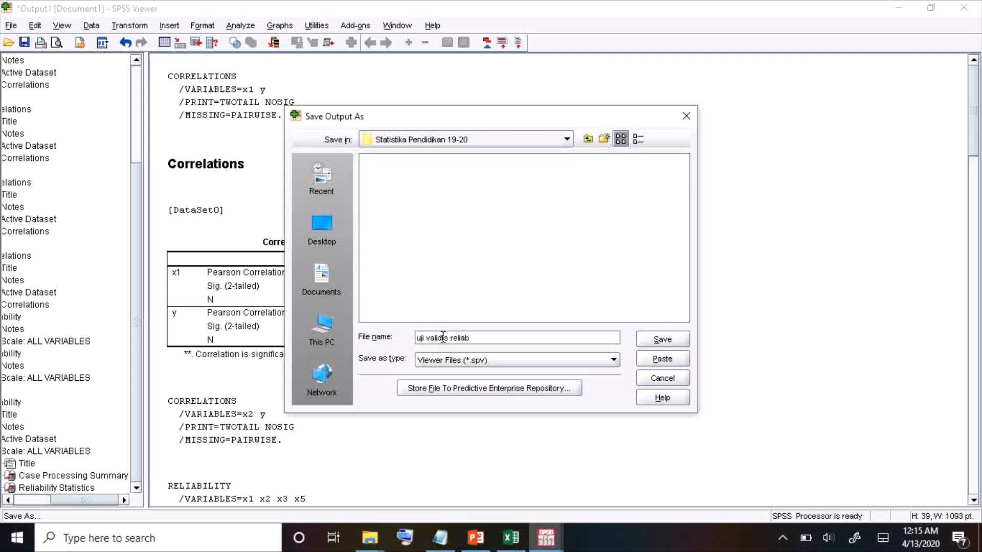
{"action": "left_click", "coordinate": [670, 342]}
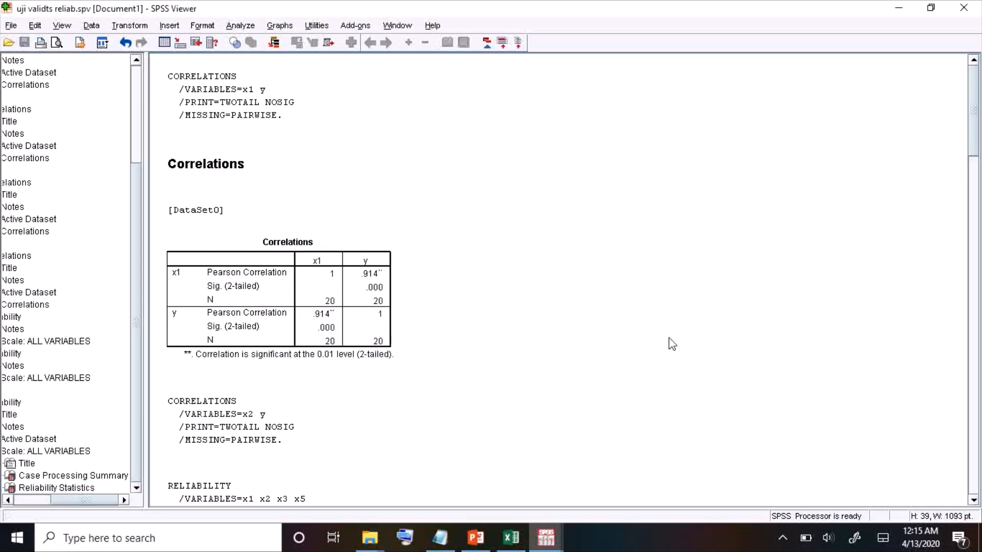
- Switch to the SPSS Data Editor and open the dialog for saving the dataset as a new file
{"action": "left_click", "coordinate": [893, 12]}
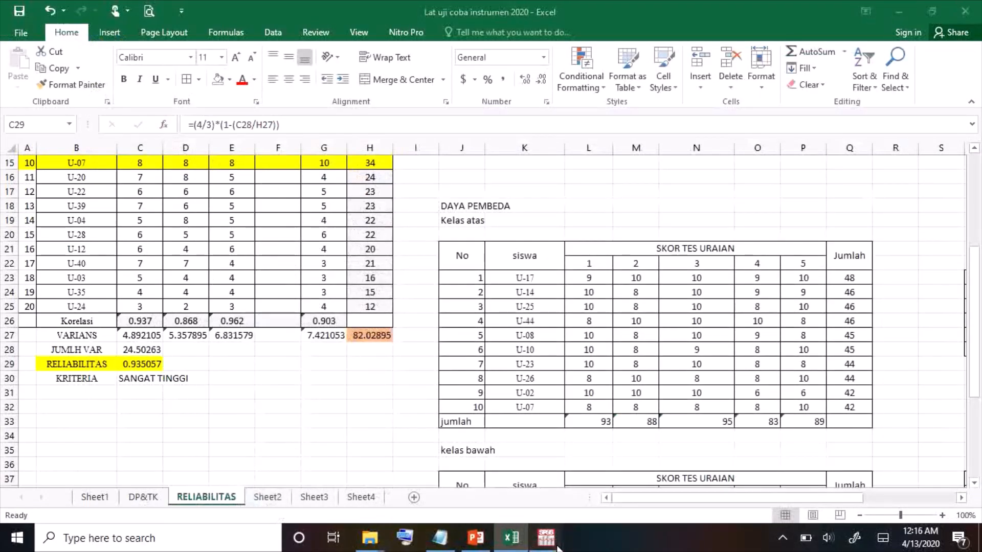
{"action": "mouse_move", "coordinate": [556, 544]}
{"action": "left_click", "coordinate": [506, 486]}
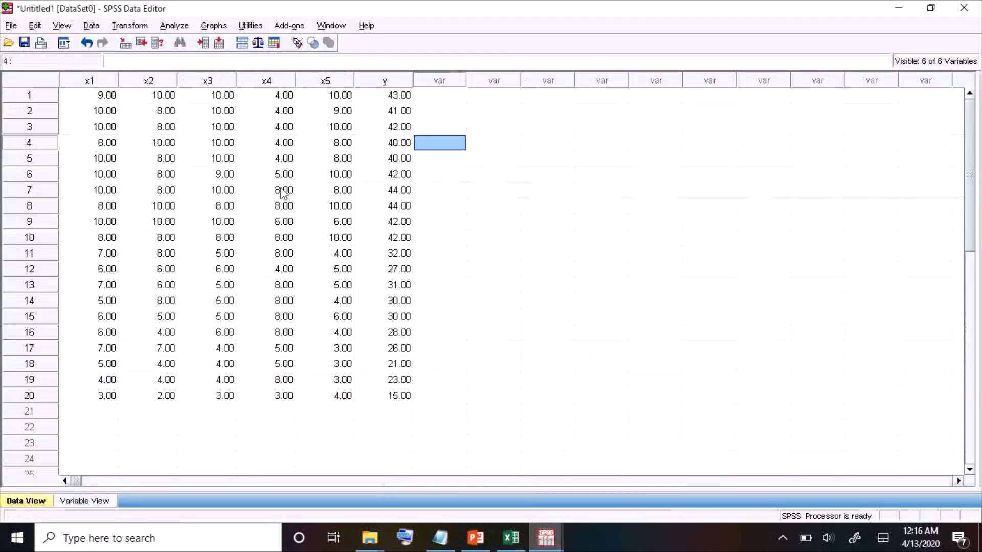
{"action": "left_click", "coordinate": [11, 26]}
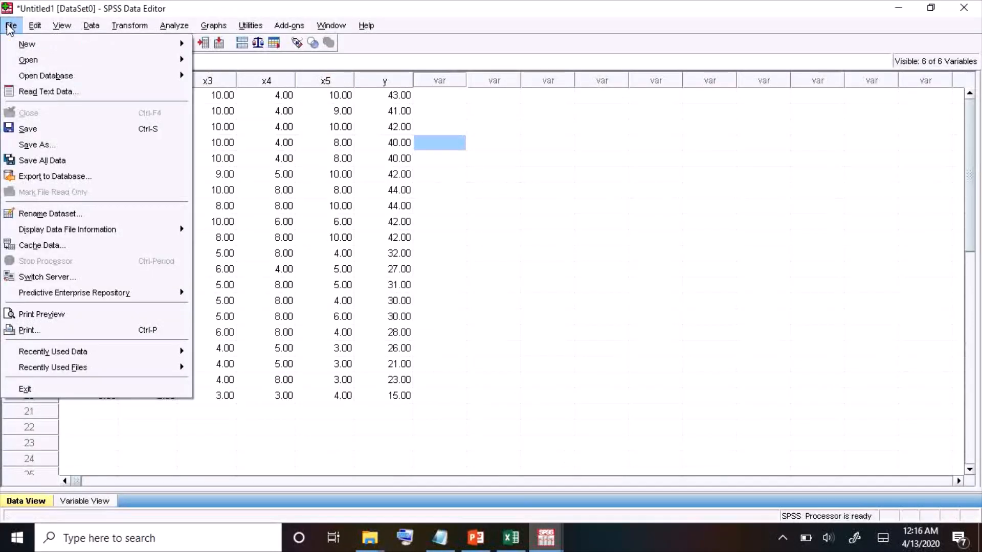
{"action": "left_click", "coordinate": [35, 144]}
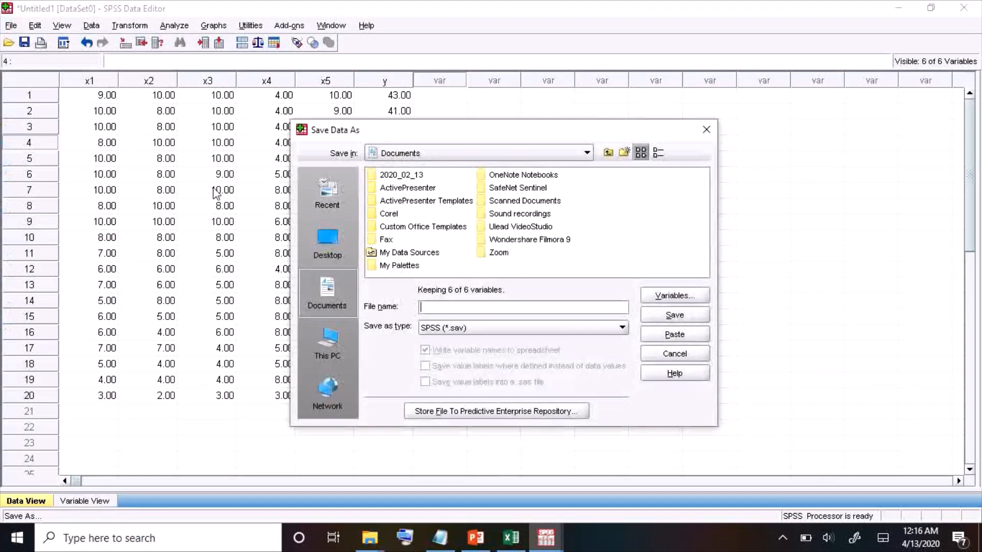
- Save the dataset as "uji" on DATA2 (E:), in UNISSULA, Mata Kuliah PGSD per 2020, Statistika Pendidikan 19-20
{"action": "left_click", "coordinate": [482, 153]}
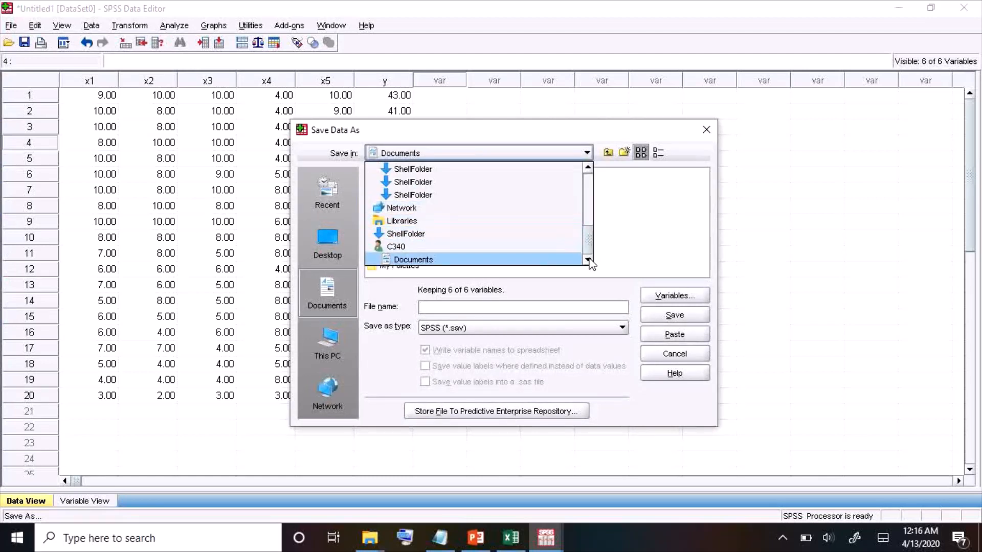
{"action": "left_click_drag", "start_coordinate": [587, 234], "coordinate": [586, 232]}
{"action": "left_click", "coordinate": [354, 332]}
{"action": "left_click", "coordinate": [356, 337]}
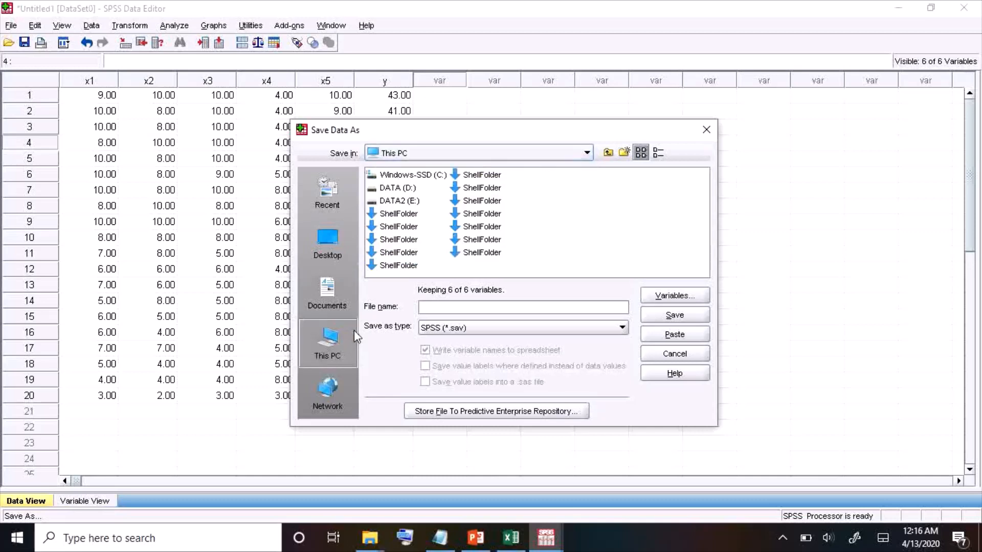
{"action": "double_click", "coordinate": [399, 201]}
{"action": "left_click", "coordinate": [399, 228]}
{"action": "double_click", "coordinate": [399, 228]}
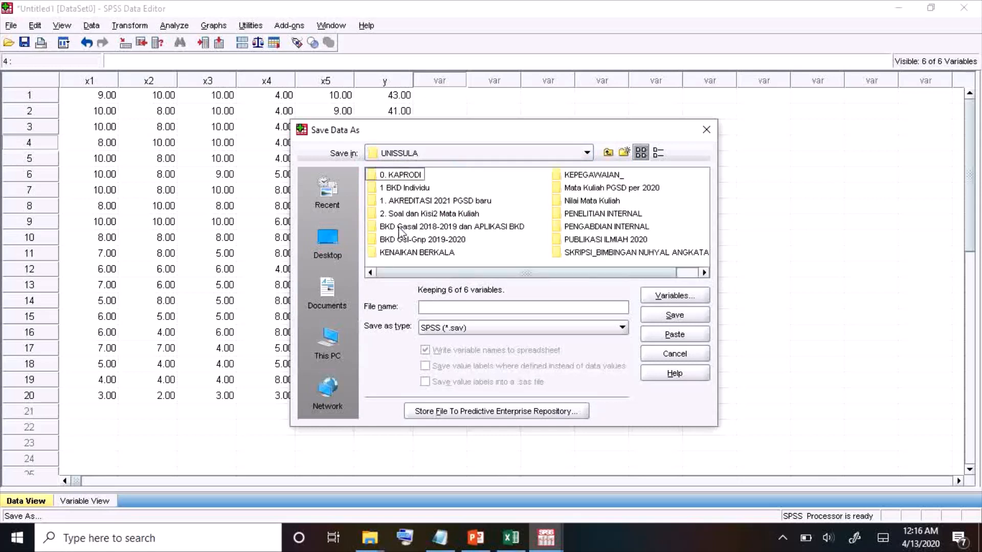
{"action": "double_click", "coordinate": [596, 189]}
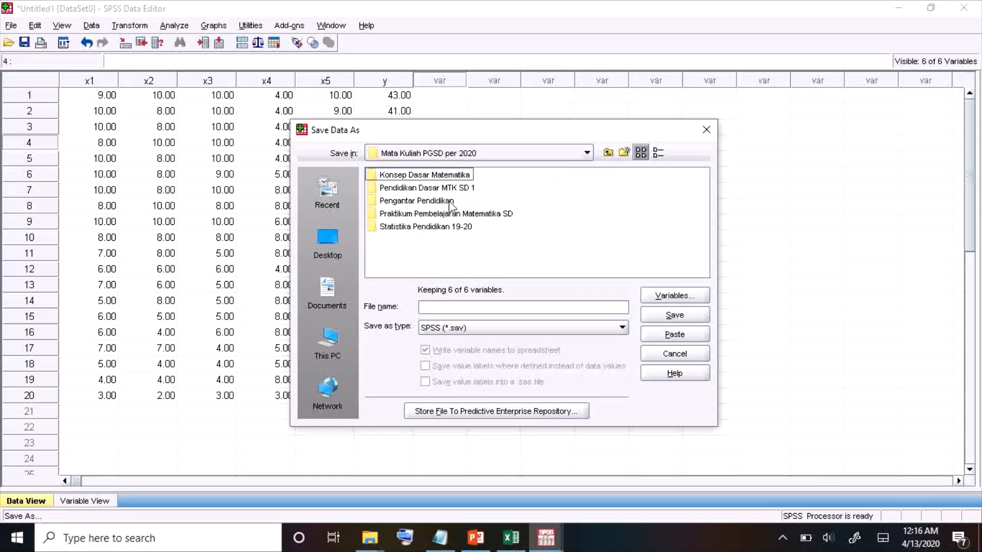
{"action": "double_click", "coordinate": [431, 228]}
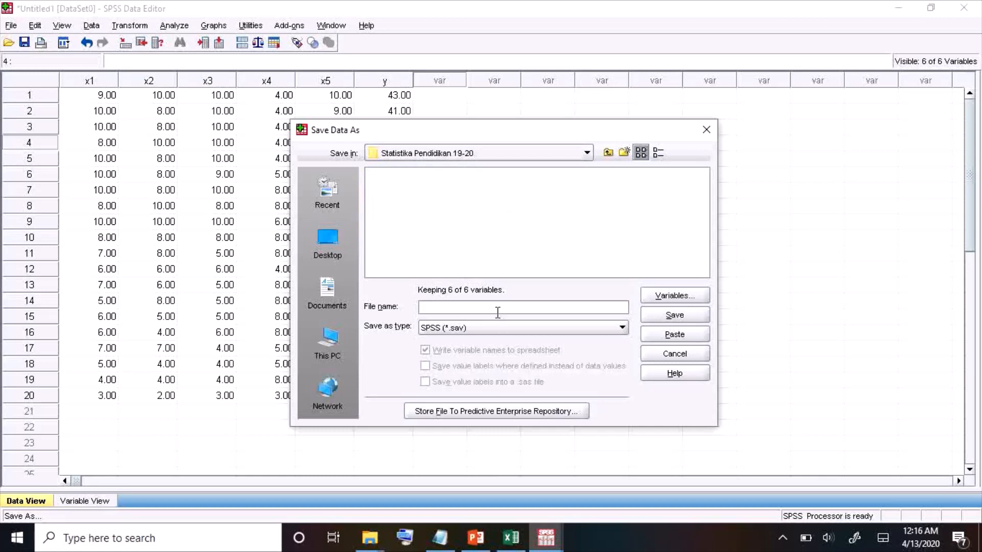
{"action": "type", "text": "uji"}
{"action": "left_click", "coordinate": [664, 314]}
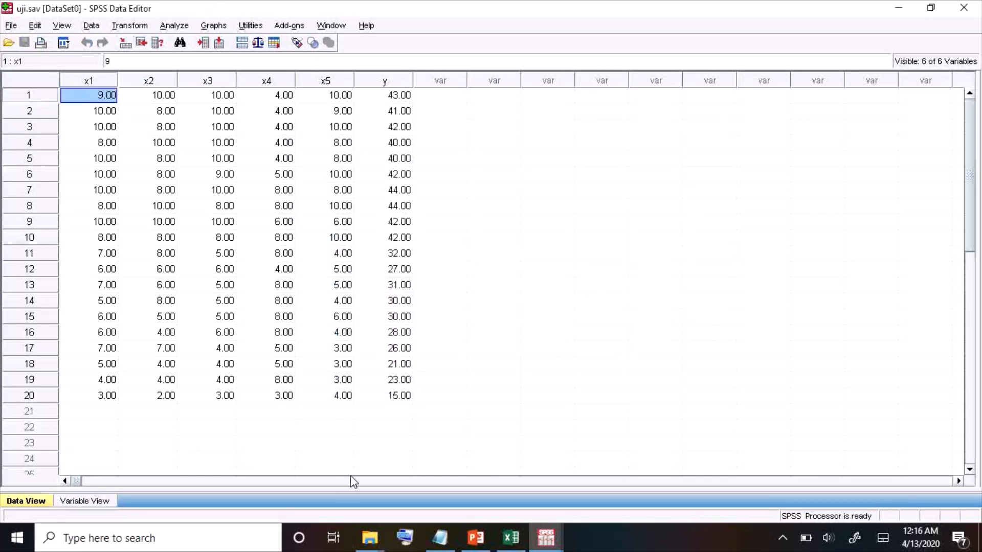
- Return to the SPSS output, look through its print preview and close the preview
{"action": "left_click", "coordinate": [544, 538]}
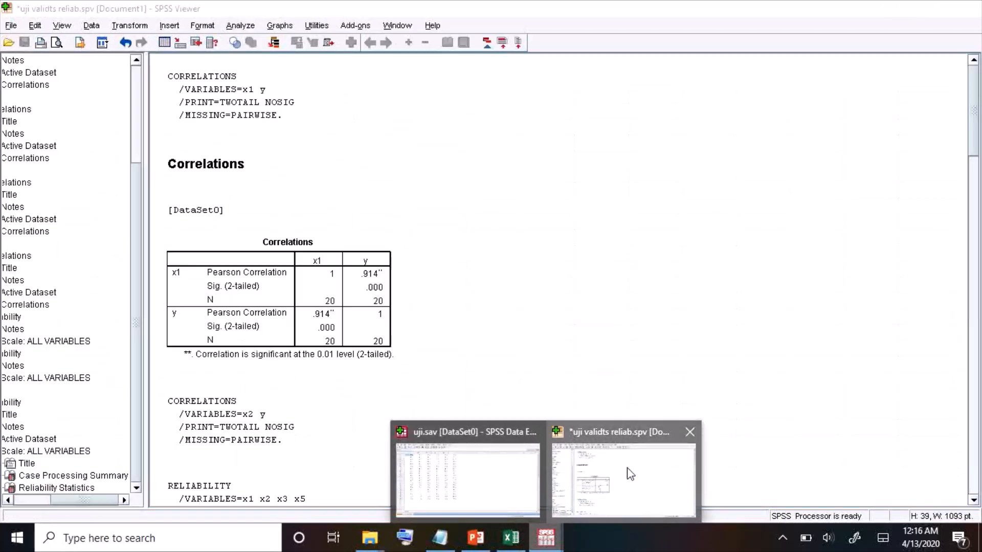
{"action": "left_click", "coordinate": [603, 480]}
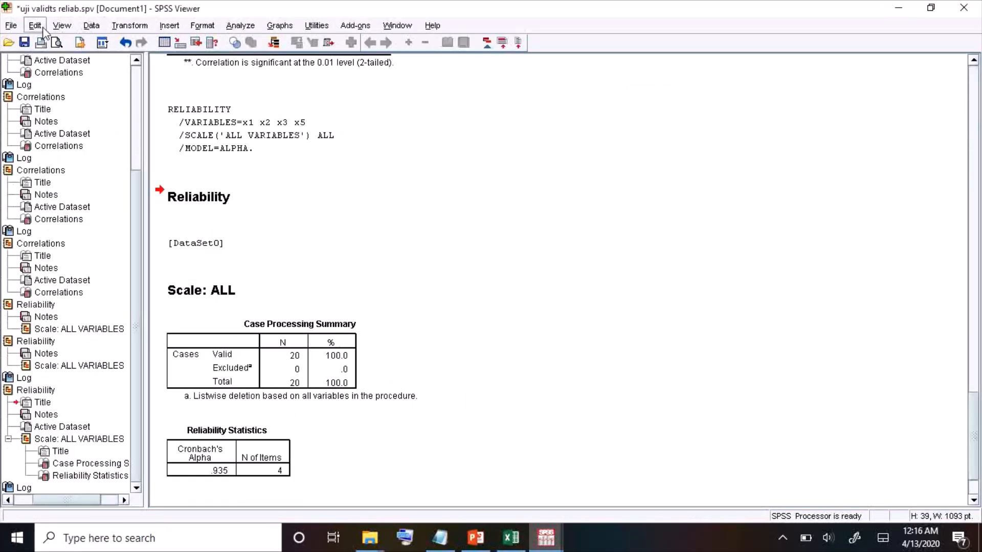
{"action": "left_click", "coordinate": [57, 43]}
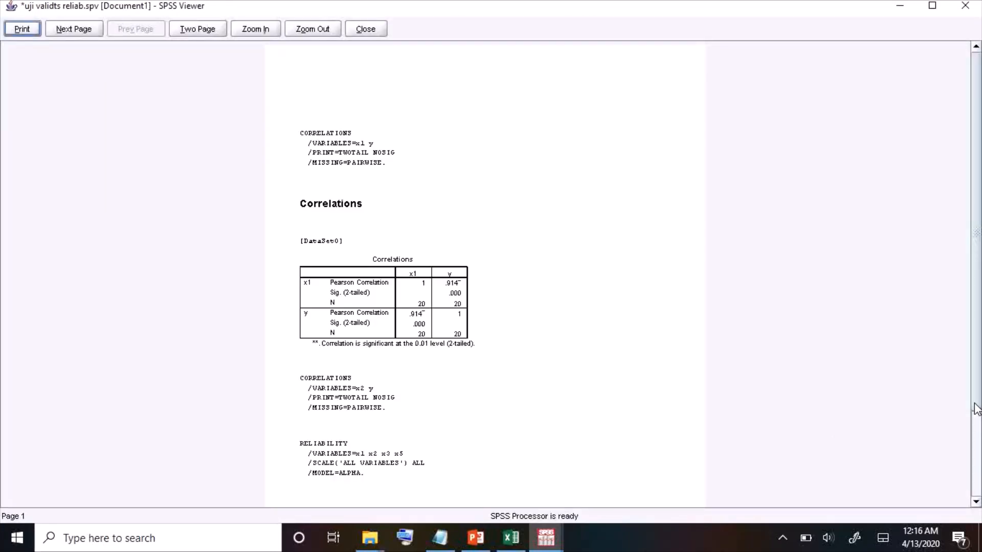
{"action": "left_click_drag", "start_coordinate": [974, 404], "coordinate": [965, 278]}
{"action": "left_click", "coordinate": [375, 32]}
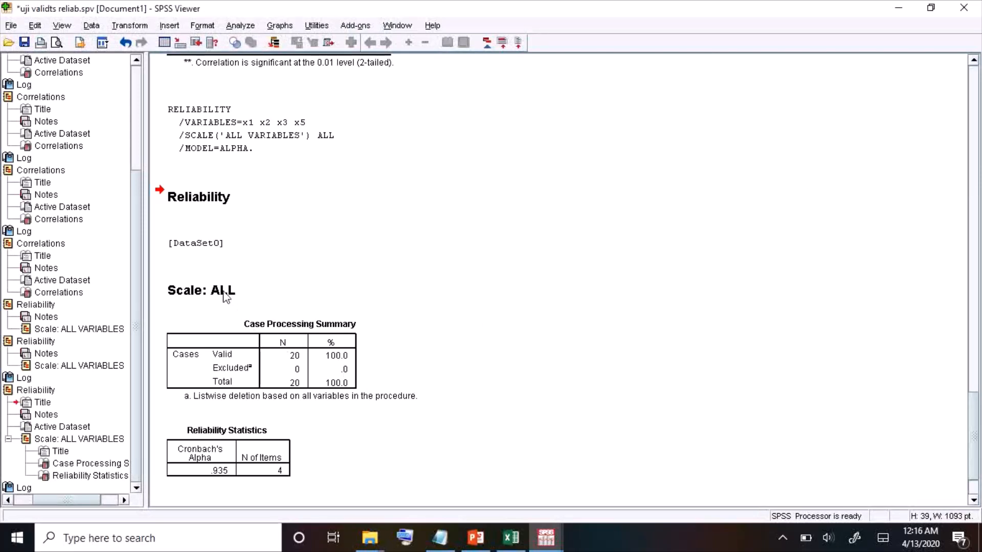
{"action": "left_click", "coordinate": [201, 201]}
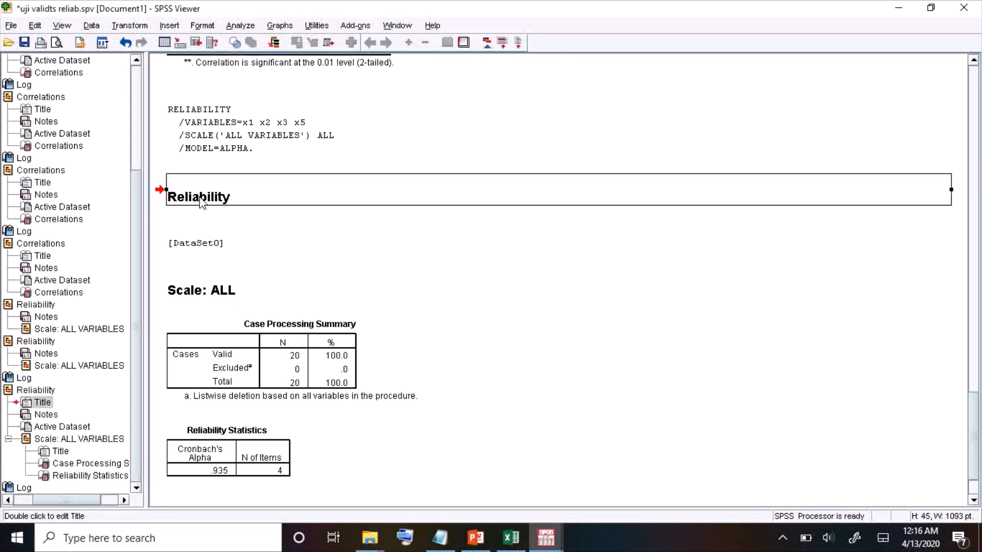
{"action": "left_click", "coordinate": [201, 296]}
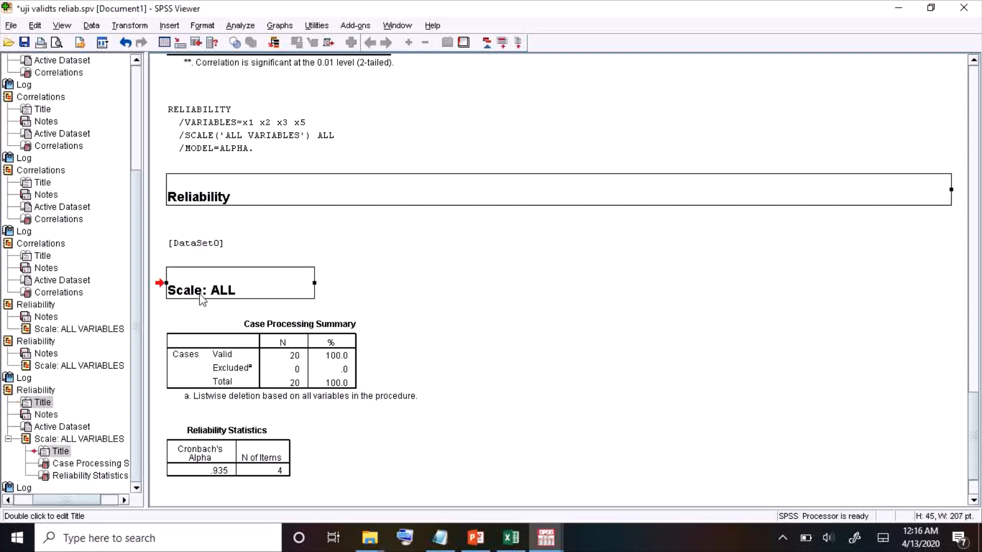
{"action": "left_click", "coordinate": [206, 440], "text": "shift"}
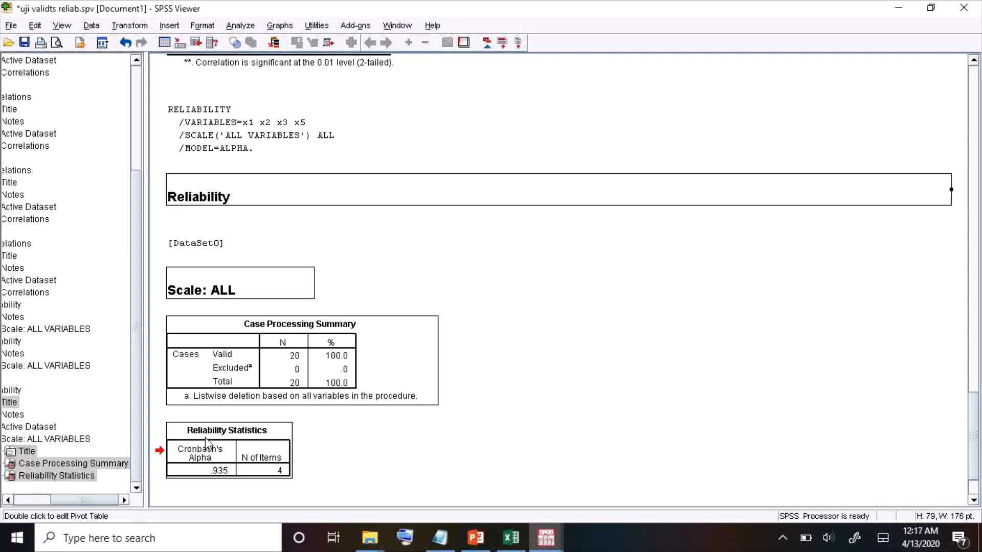
{"action": "right_click", "coordinate": [205, 437]}
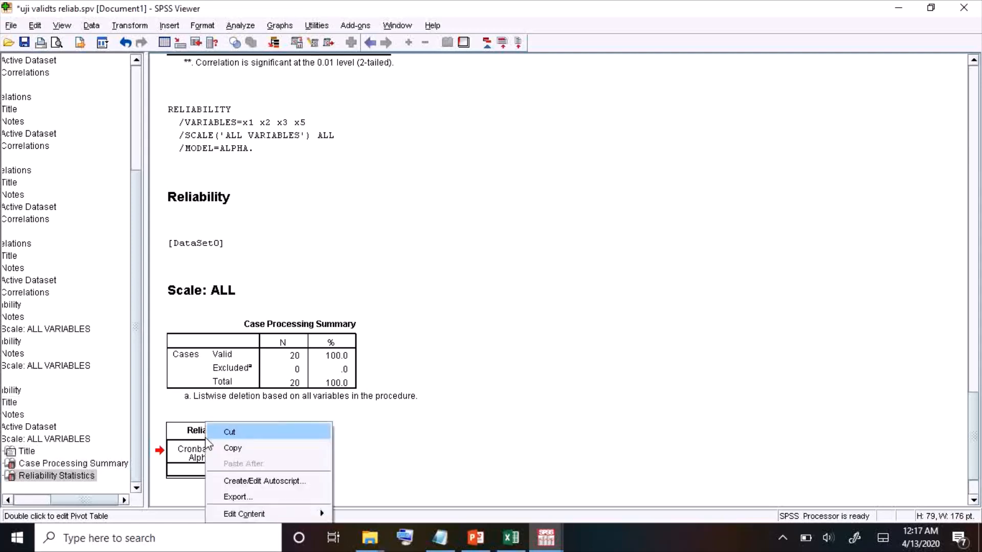
{"action": "left_click", "coordinate": [535, 306]}
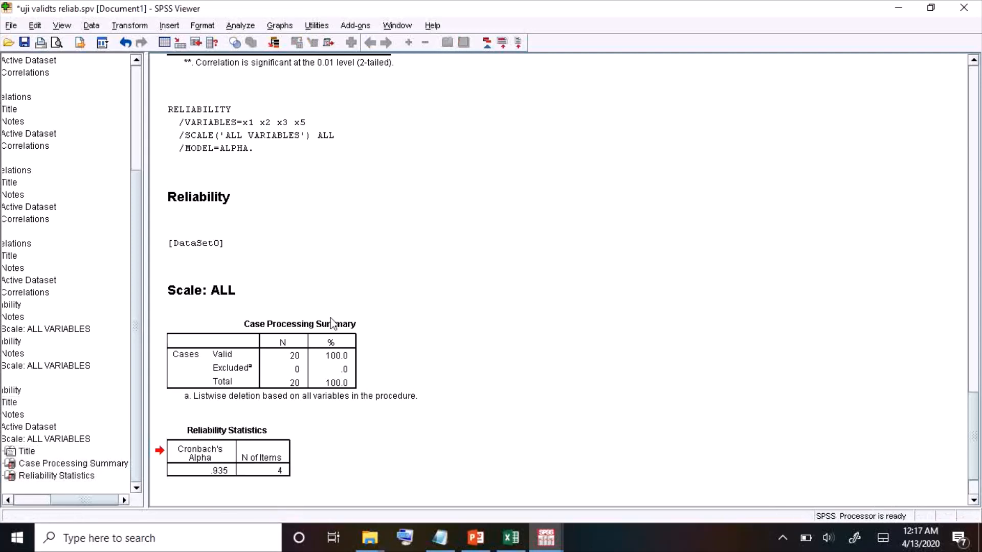
- Copy the Case Processing Summary table from the SPSS output and paste it into a new blank Word document
{"action": "left_click", "coordinate": [270, 340]}
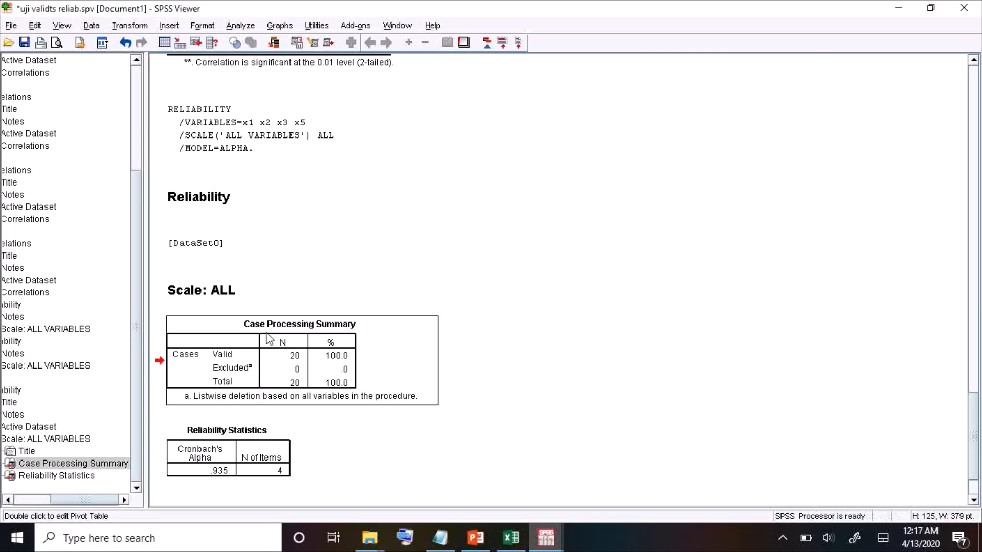
{"action": "right_click", "coordinate": [269, 340]}
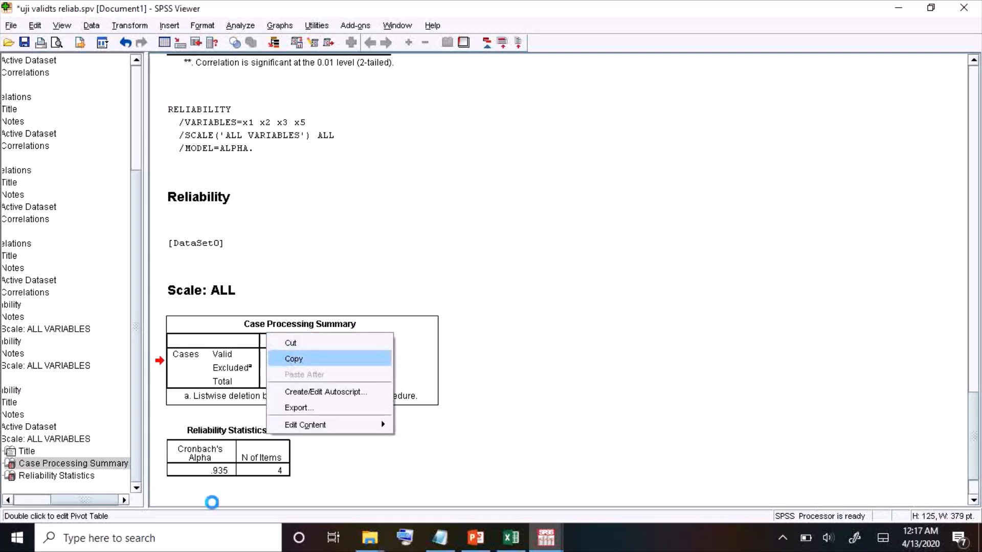
{"action": "left_click", "coordinate": [202, 534]}
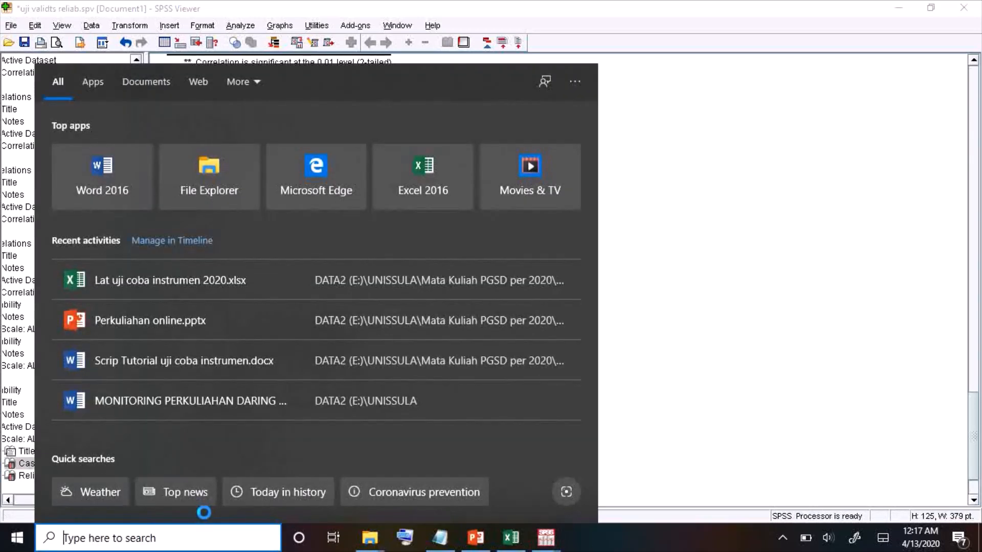
{"action": "left_click", "coordinate": [104, 181]}
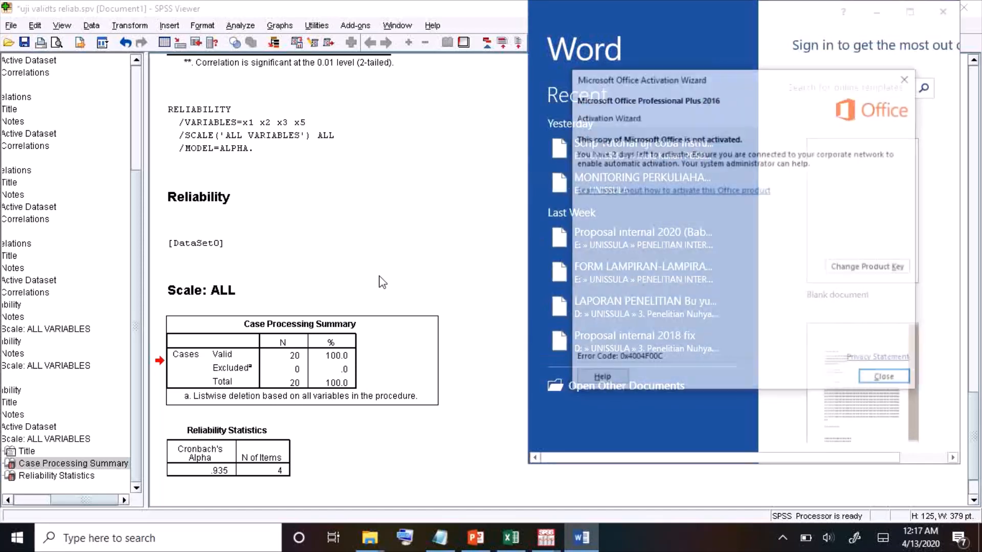
{"action": "left_click", "coordinate": [886, 380]}
{"action": "left_click", "coordinate": [843, 253]}
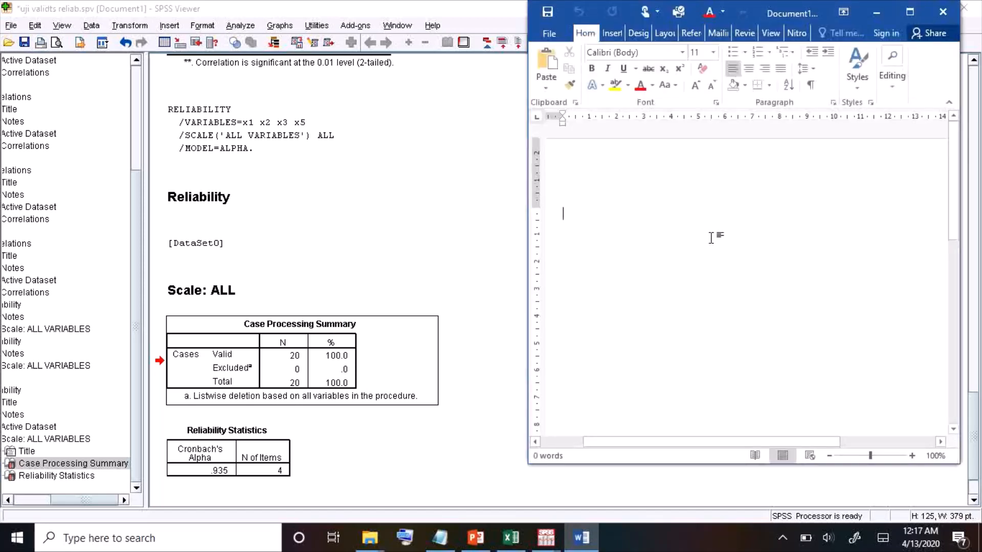
{"action": "key", "text": "ctrl+v"}
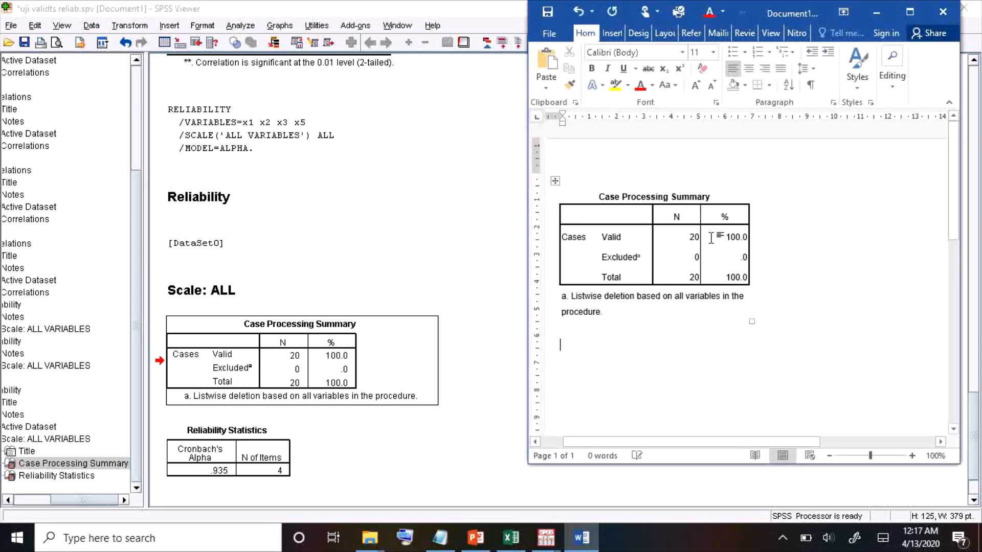
- Copy the Reliability Statistics table from the SPSS output into the Word document below the first table, and add the line "Kesimpulan......" beneath it
{"action": "left_click", "coordinate": [248, 448]}
{"action": "key", "text": "ctrl+c"}
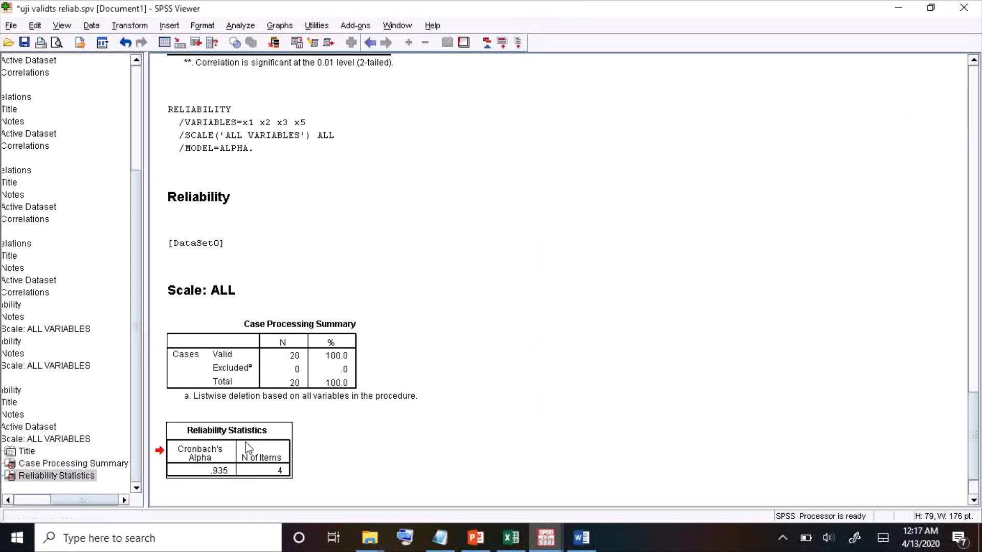
{"action": "left_click", "coordinate": [589, 548]}
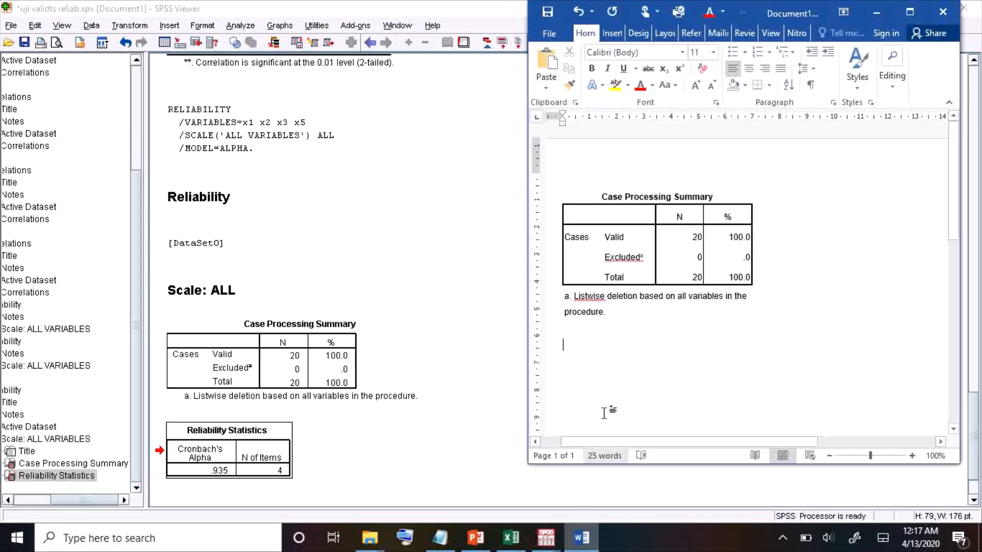
{"action": "key", "text": "ctrl+v"}
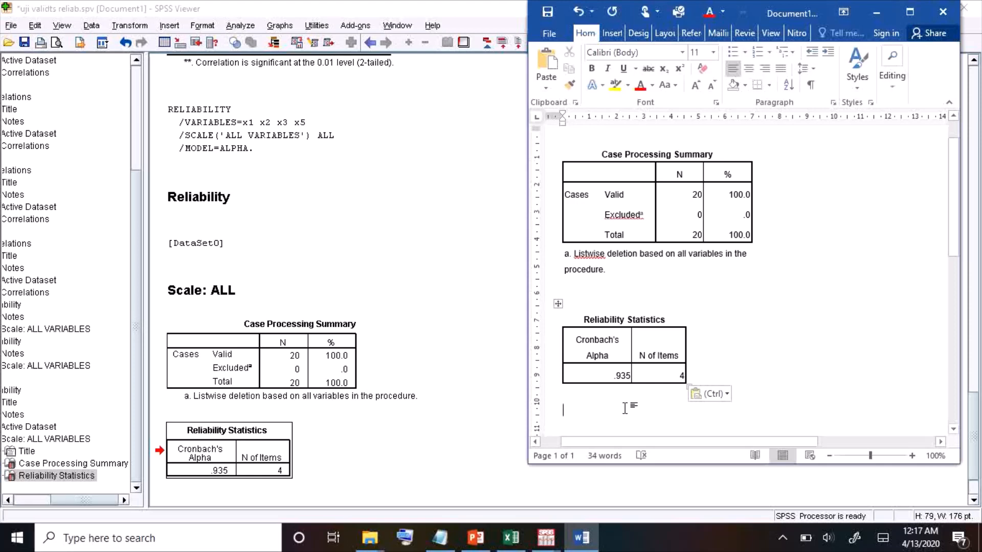
{"action": "type", "text": "Kesimp"}
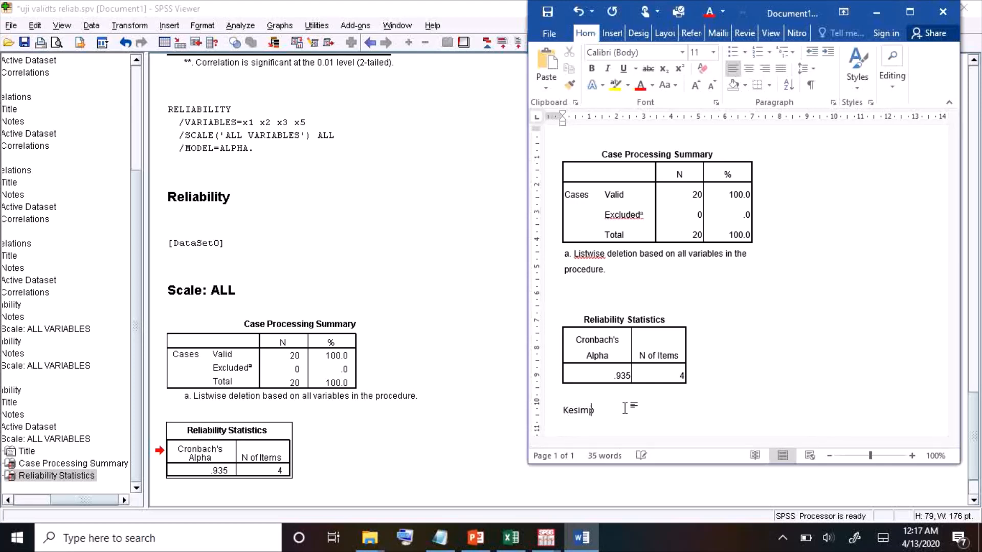
{"action": "type", "text": "ulan....."}
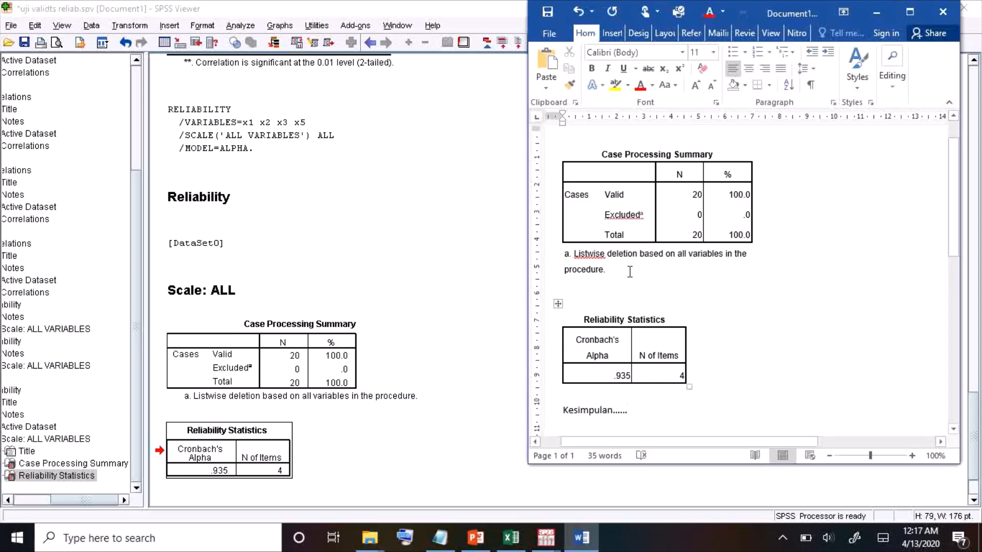
- Look back at the Correlations tables in the SPSS output, then return to Word and review the two pasted tables
{"action": "left_click", "coordinate": [466, 230]}
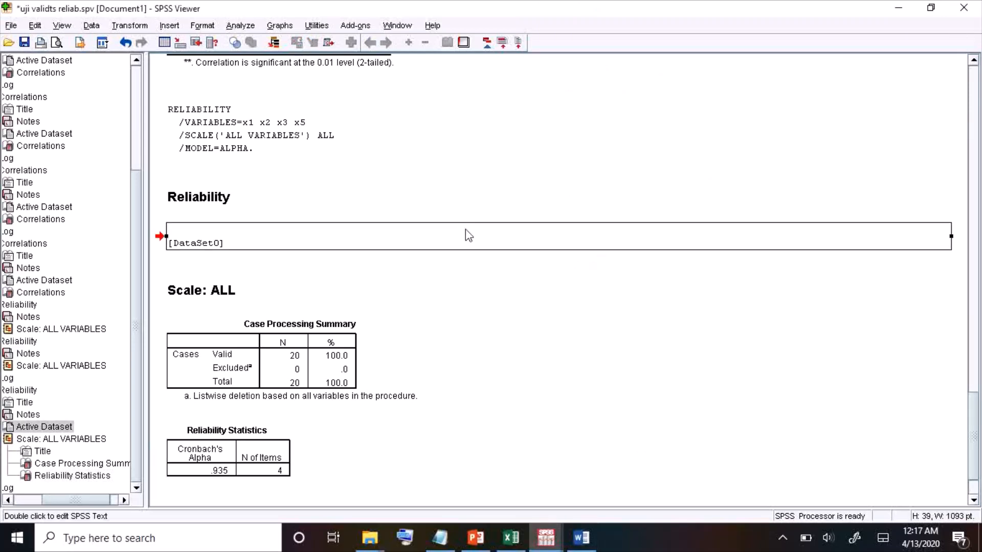
{"action": "scroll", "coordinate": [977, 368], "scroll_direction": "up", "scroll_amount": 10}
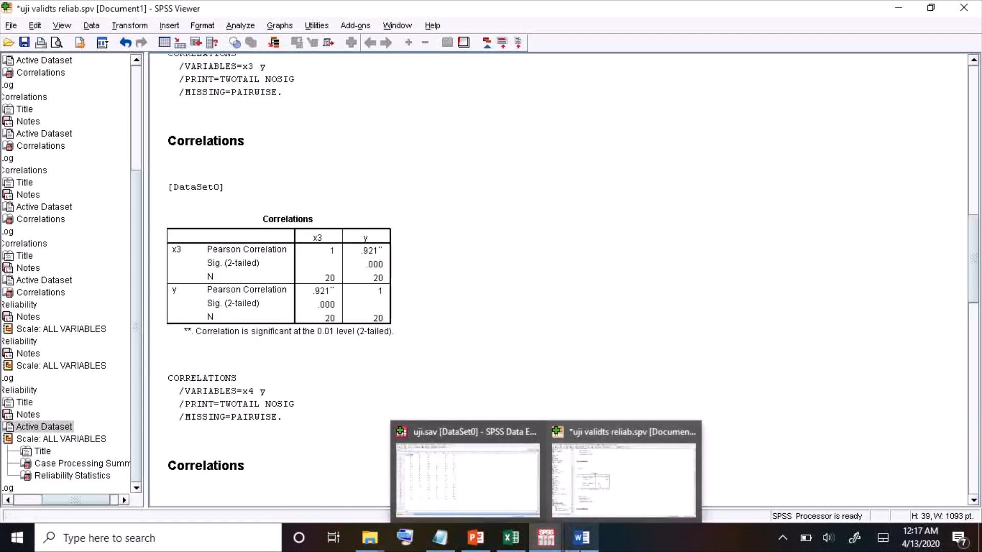
{"action": "left_click", "coordinate": [581, 538]}
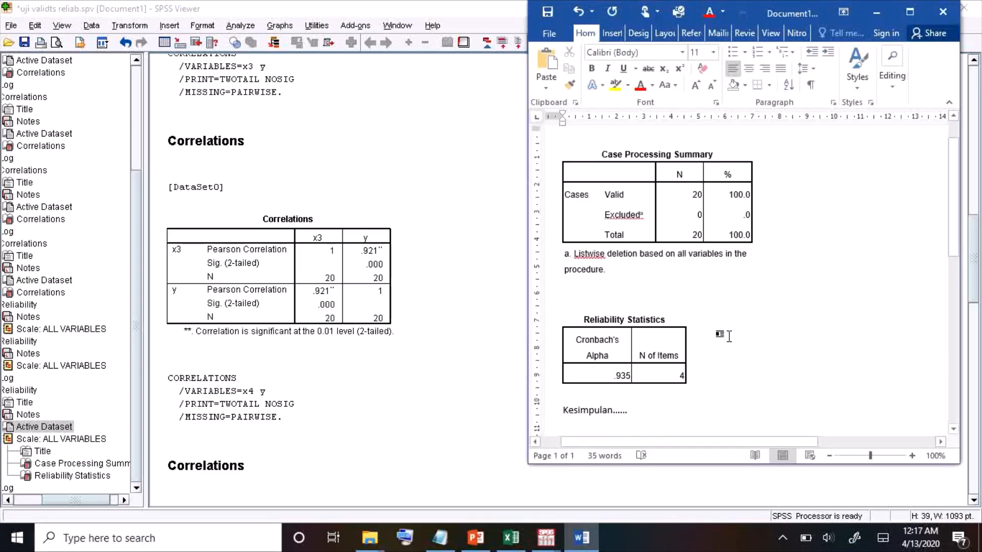
{"action": "left_click", "coordinate": [659, 354]}
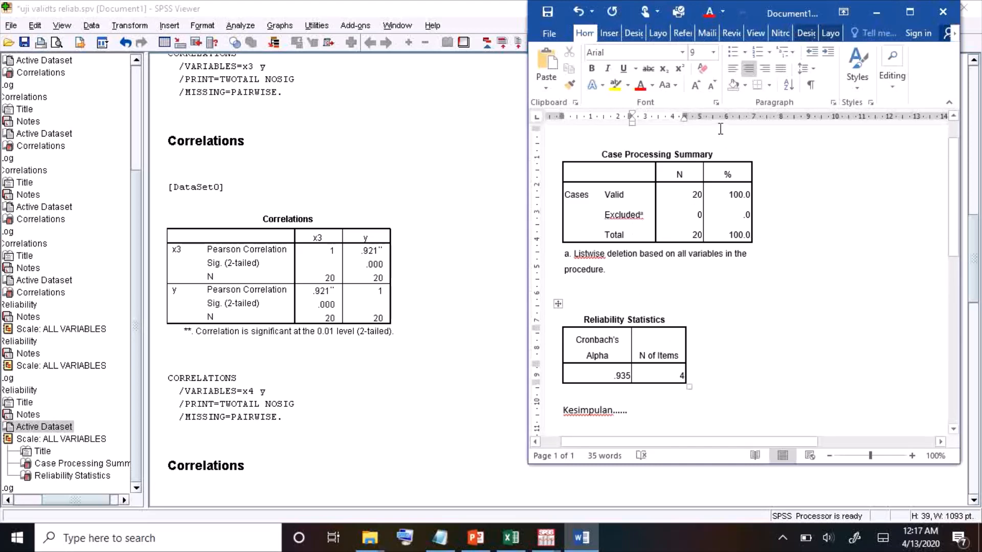
{"action": "left_click", "coordinate": [682, 186]}
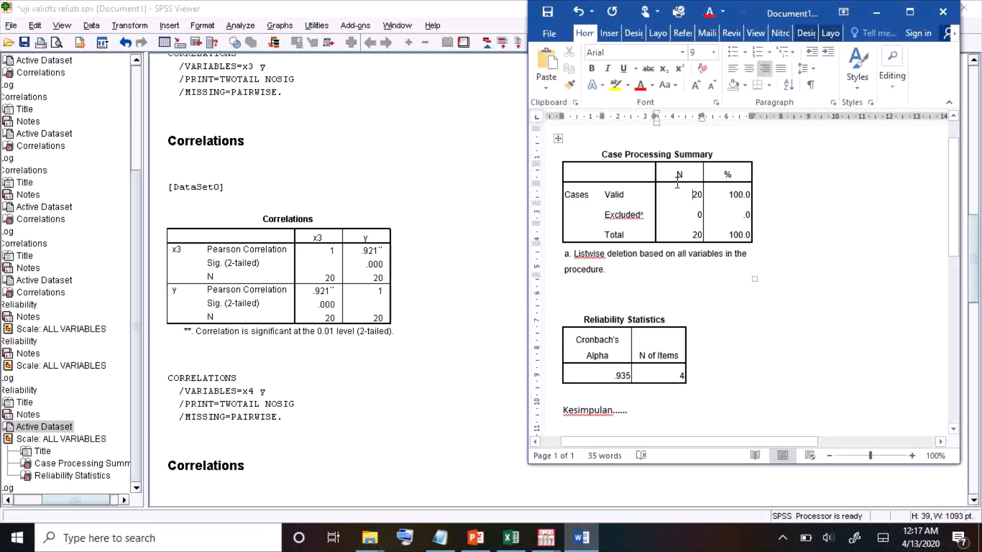
- Switch from Word back to SPSS and bring up the Data Editor with the uji.sav dataset
{"action": "left_click", "coordinate": [441, 424]}
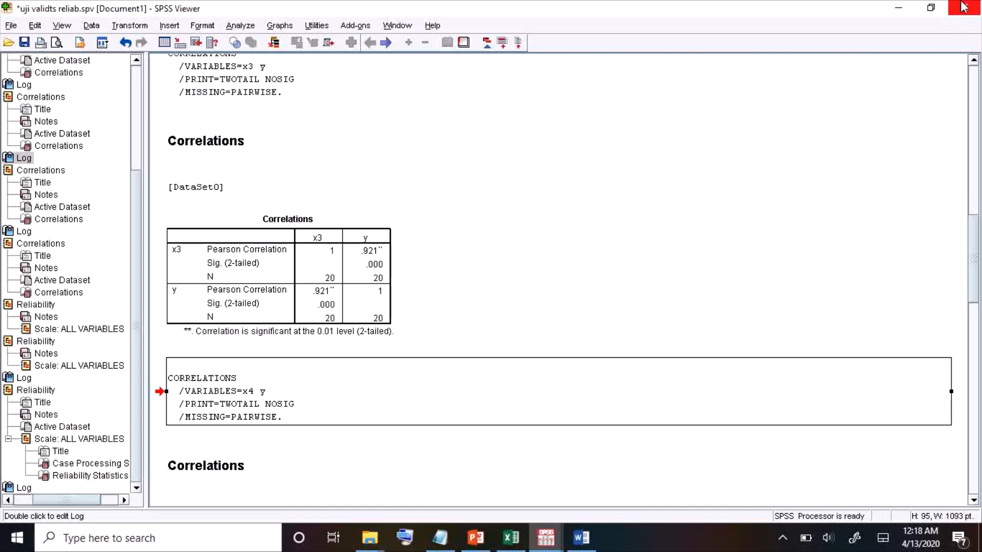
{"action": "left_click", "coordinate": [545, 537]}
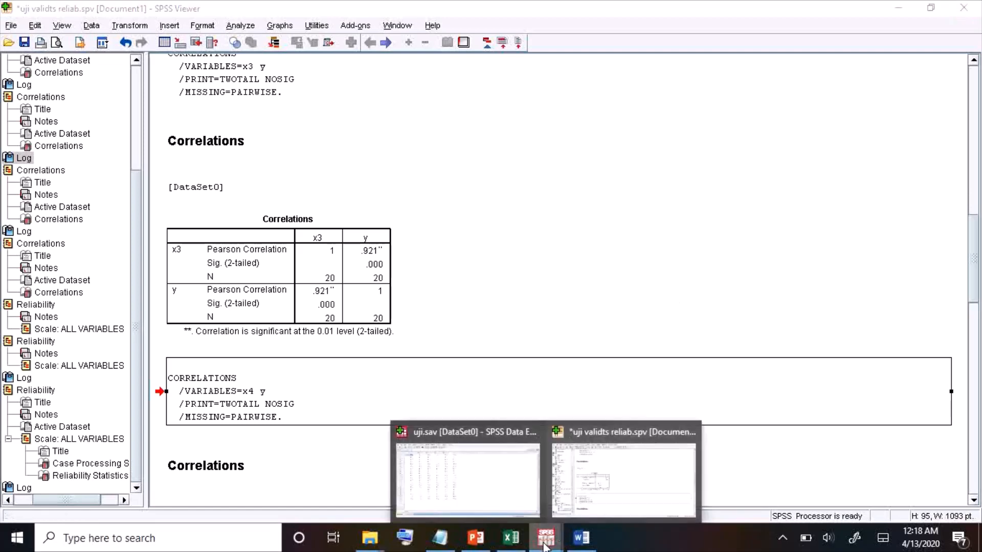
{"action": "left_click", "coordinate": [476, 504]}
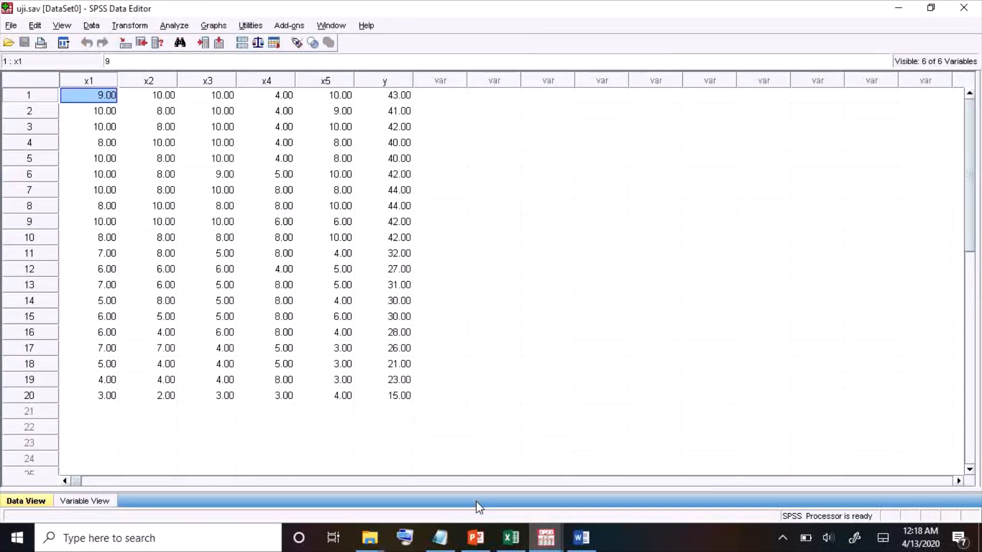